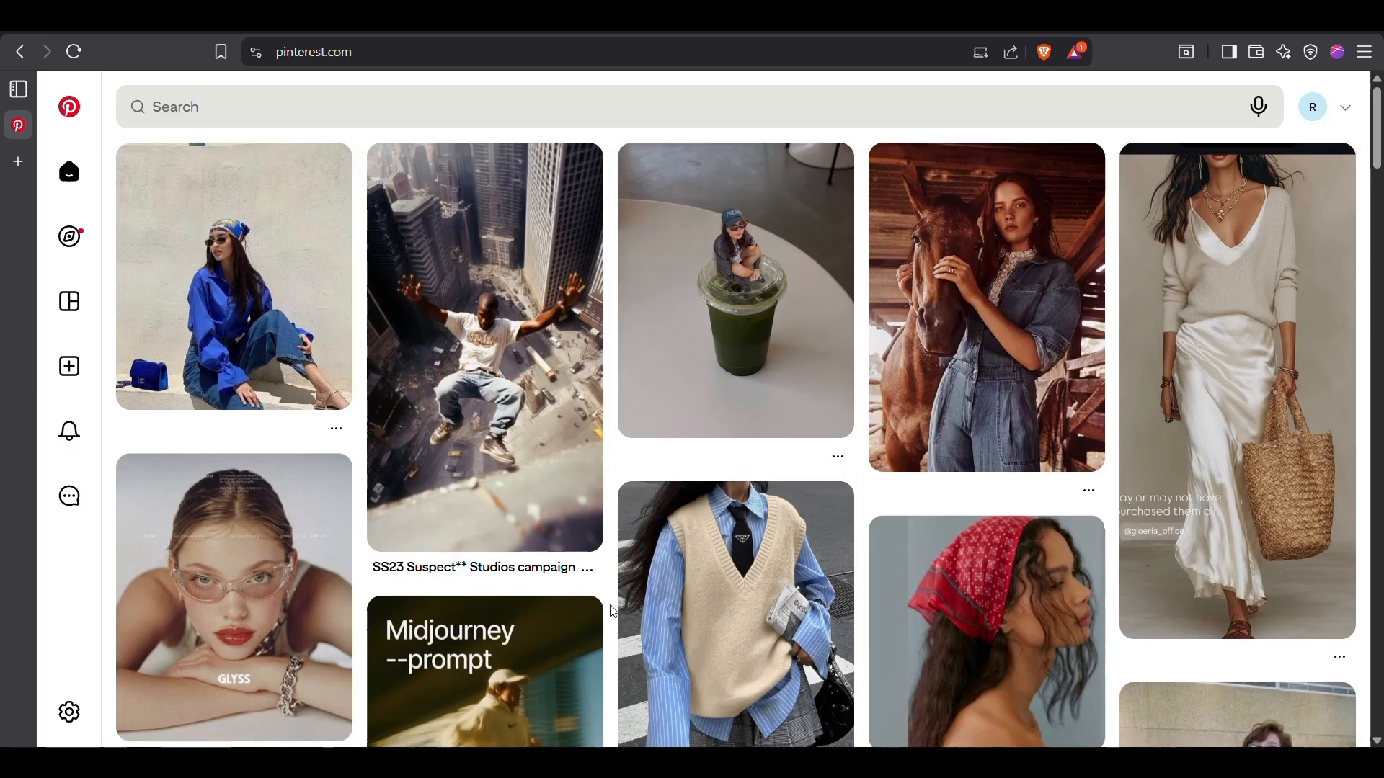
# Search for "influencer" pins and browse the photos for a suitable reference image
pyautogui.click(631, 105)
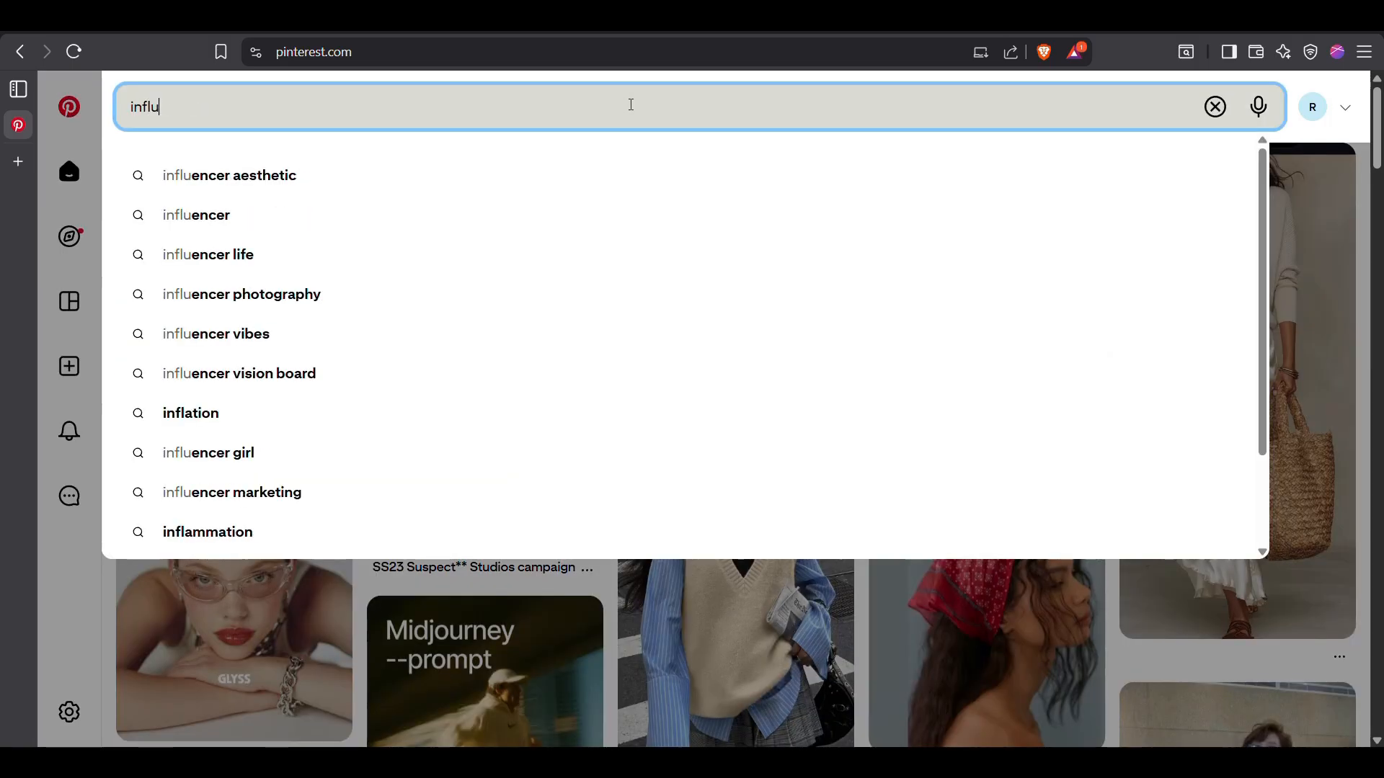
pyautogui.press('Return')
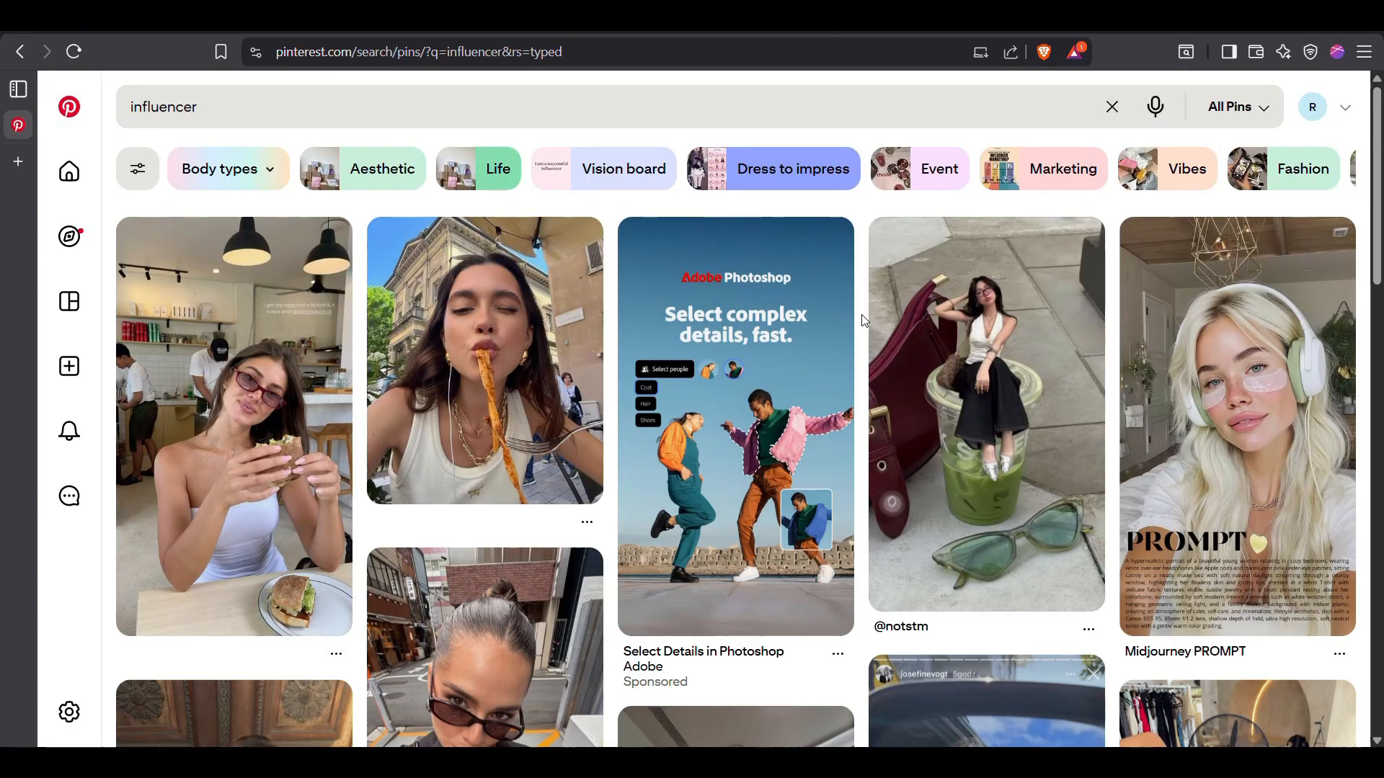
pyautogui.scroll(-2, 864, 320)
pyautogui.scroll(-5, 864, 320)
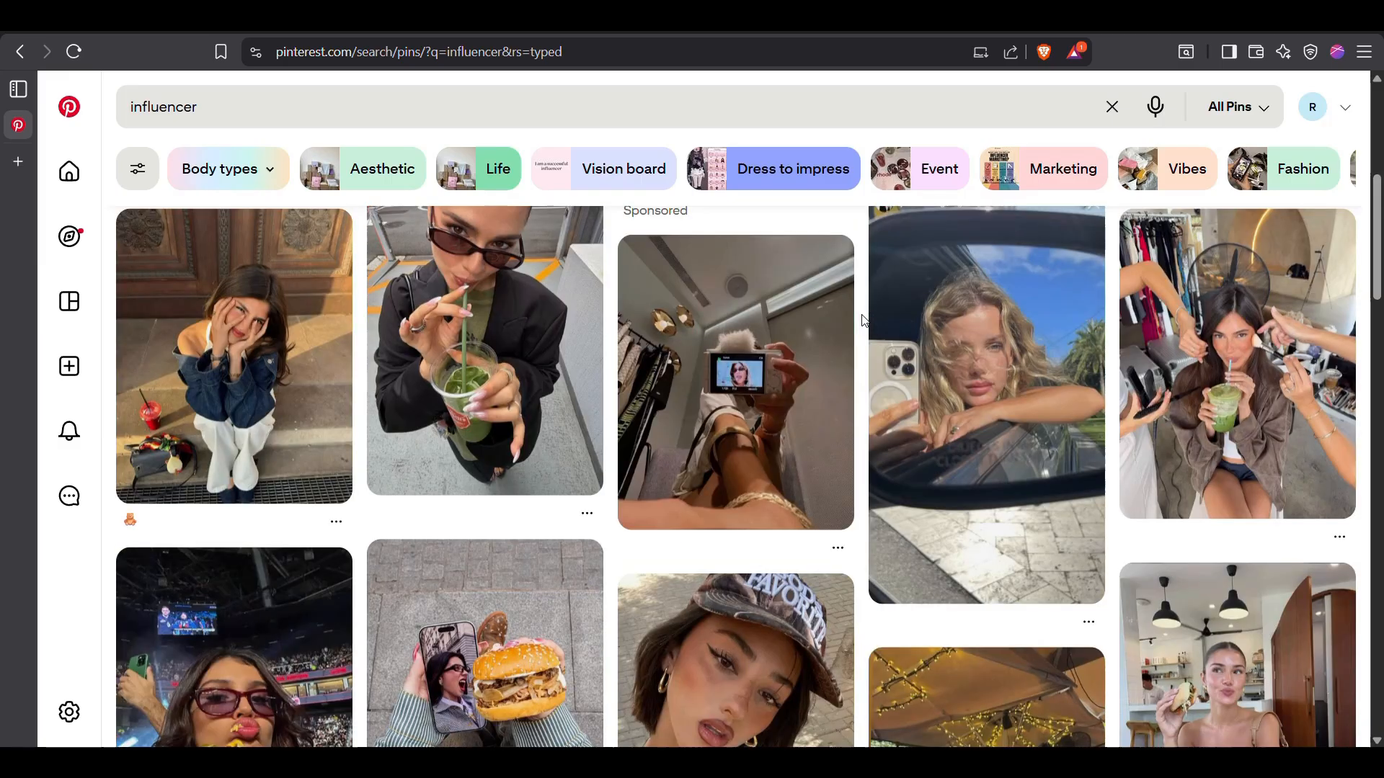
pyautogui.scroll(-6, 864, 320)
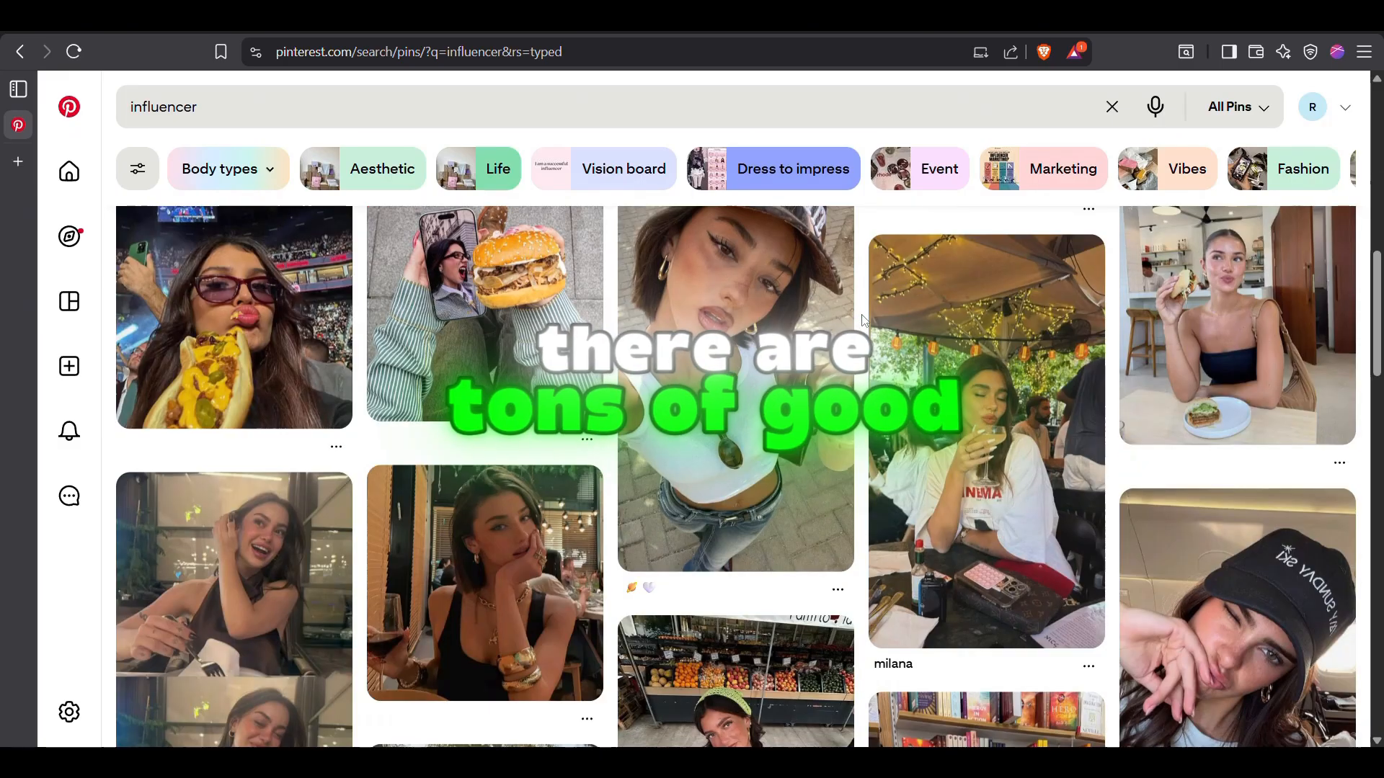
pyautogui.scroll(-6, 864, 320)
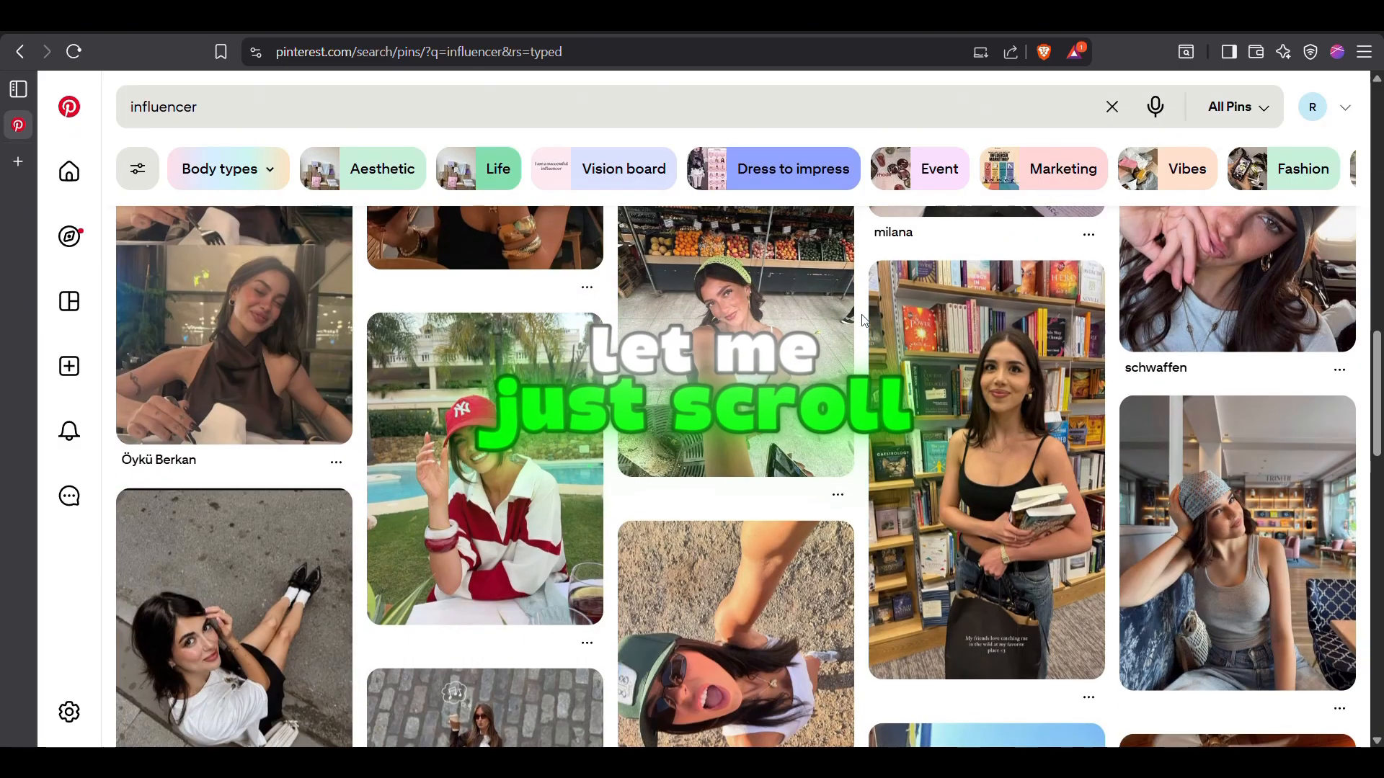
pyautogui.scroll(-2, 864, 320)
pyautogui.scroll(20, 864, 320)
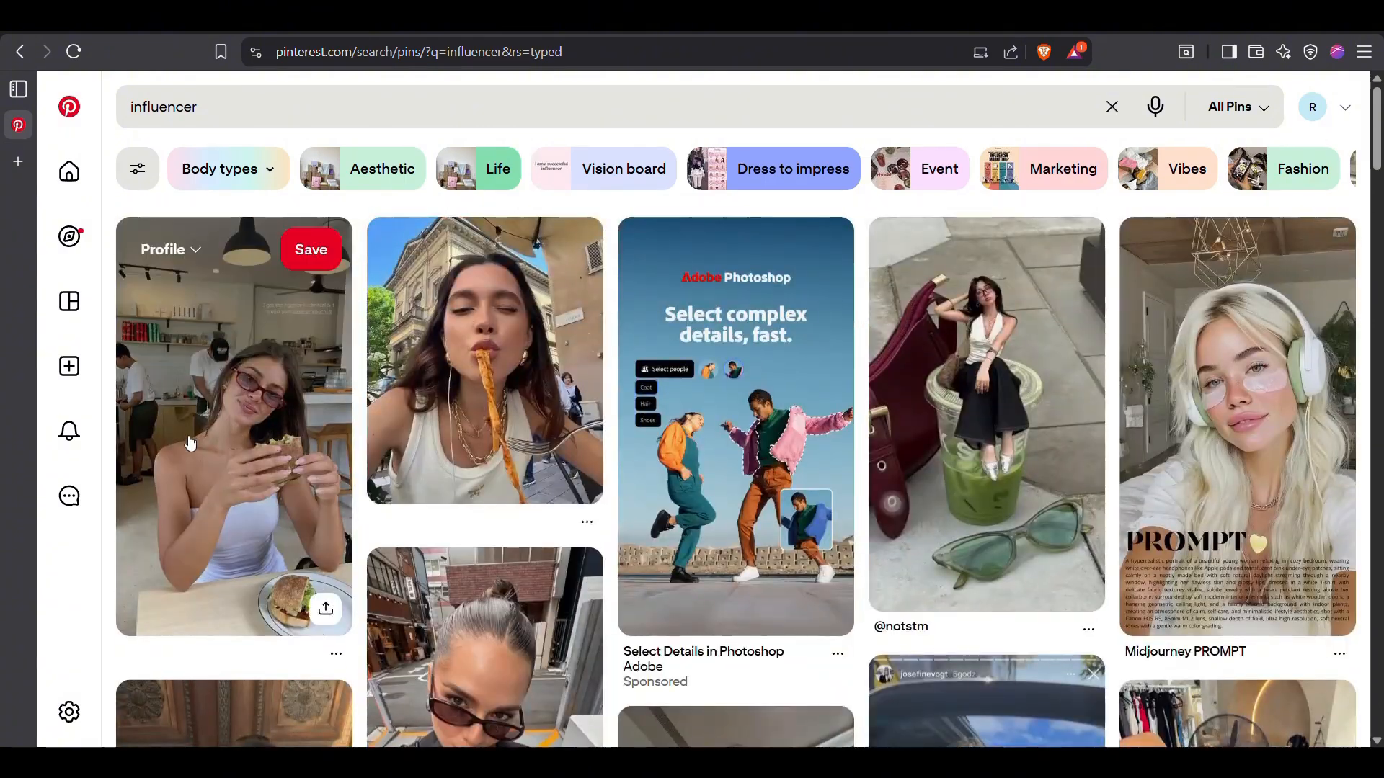
# Open the pin of the woman in sunglasses eating a sandwich in a café and copy its image
pyautogui.click(190, 442)
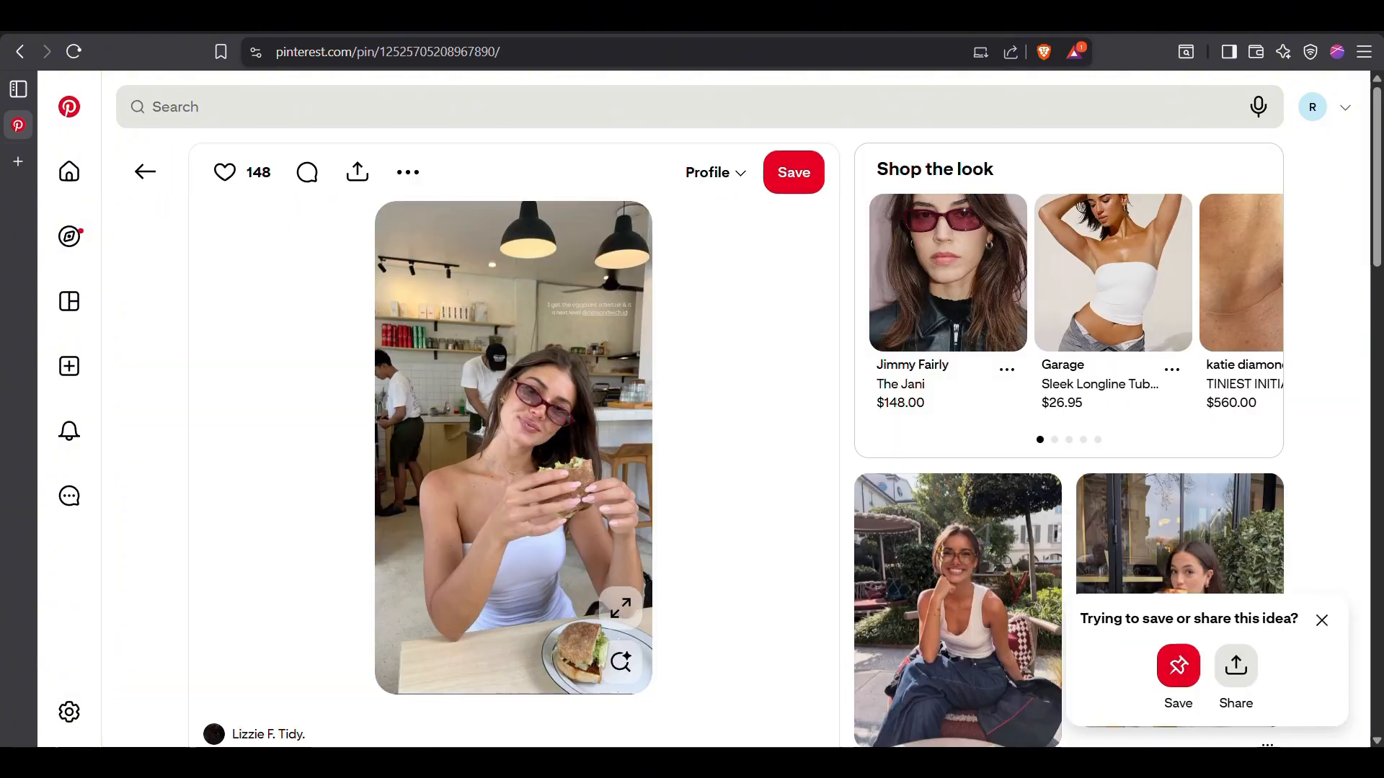
pyautogui.rightClick(442, 354)
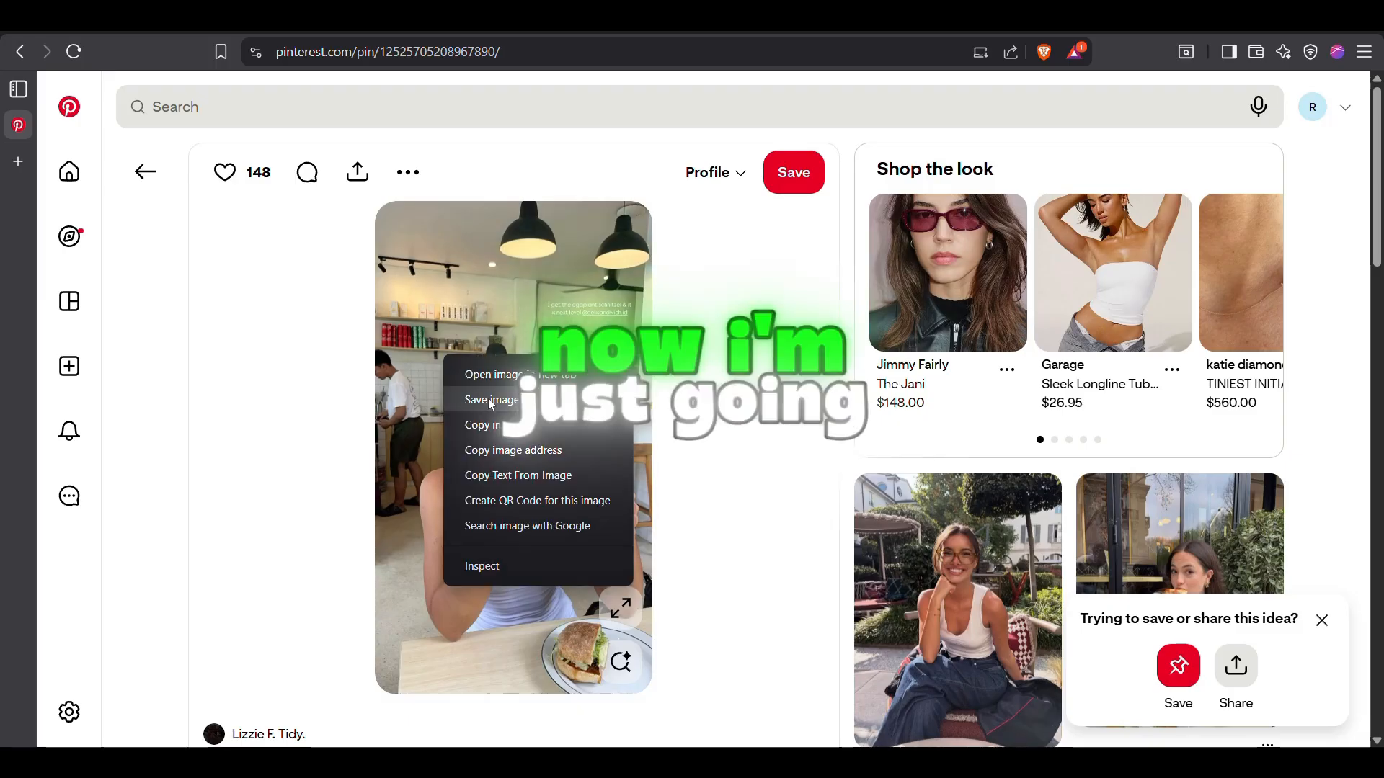
pyautogui.click(485, 400)
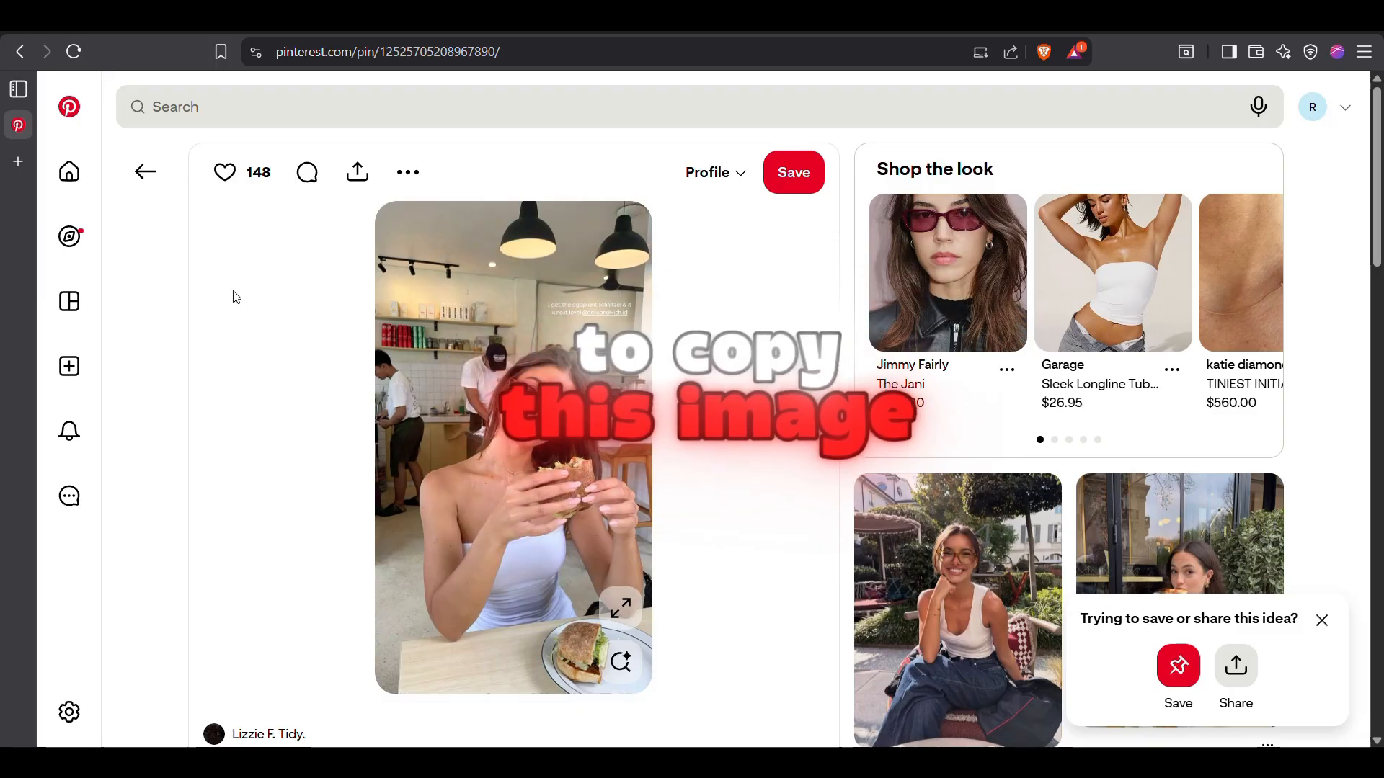
# Open ChatGPT in a new browser tab
pyautogui.click(34, 162)
pyautogui.write('chatgpt.com')
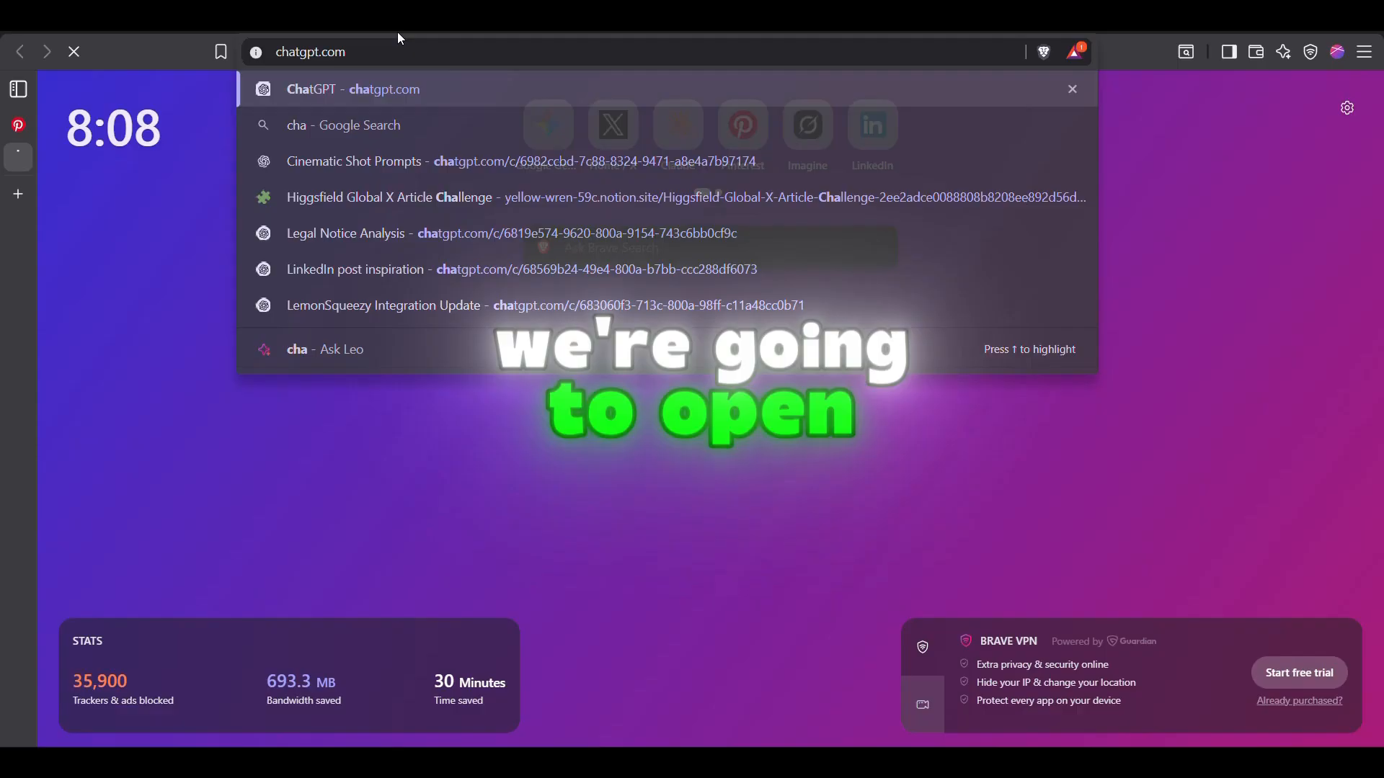
pyautogui.press('Return')
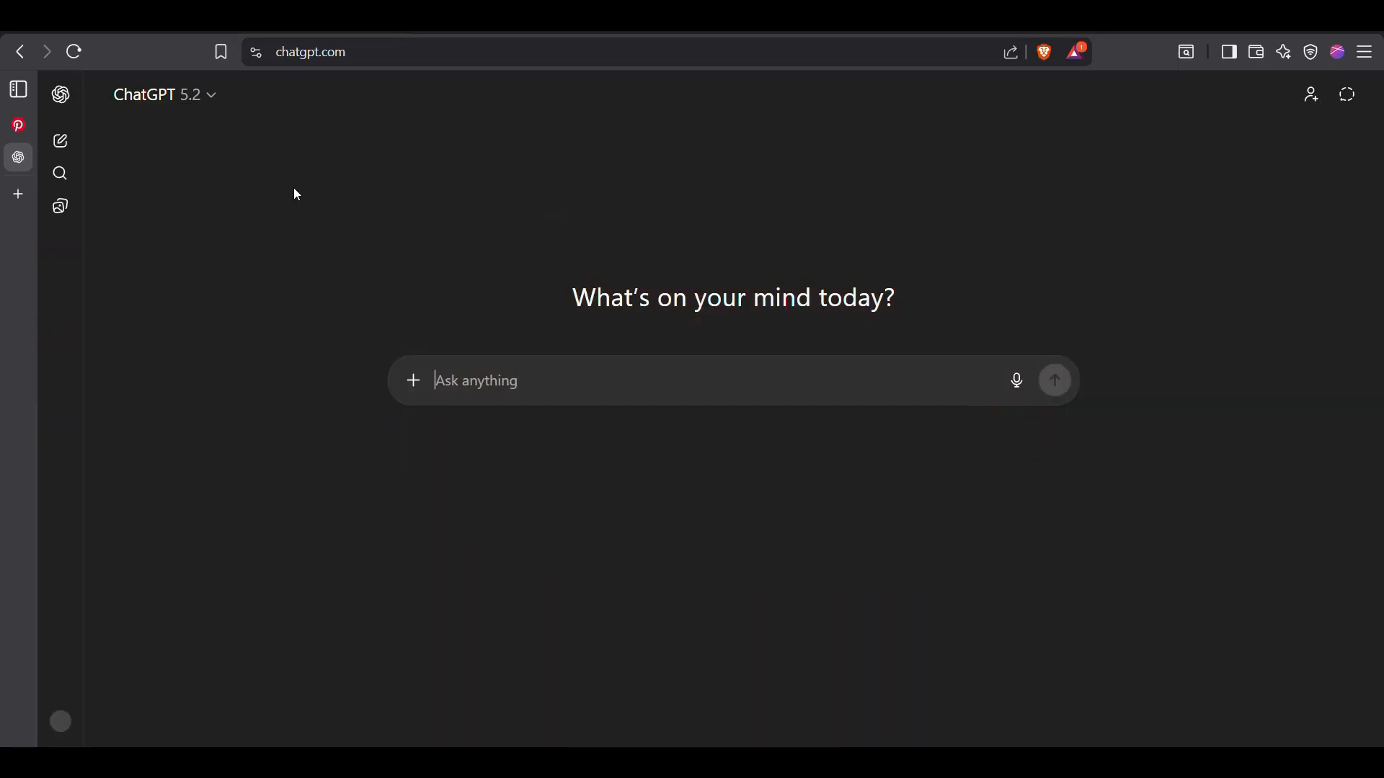
# Send the copied café photo with the pasted request for an image generation prompt that concretely defines details such as skin texture
pyautogui.hotkey('ctrl', 'v')
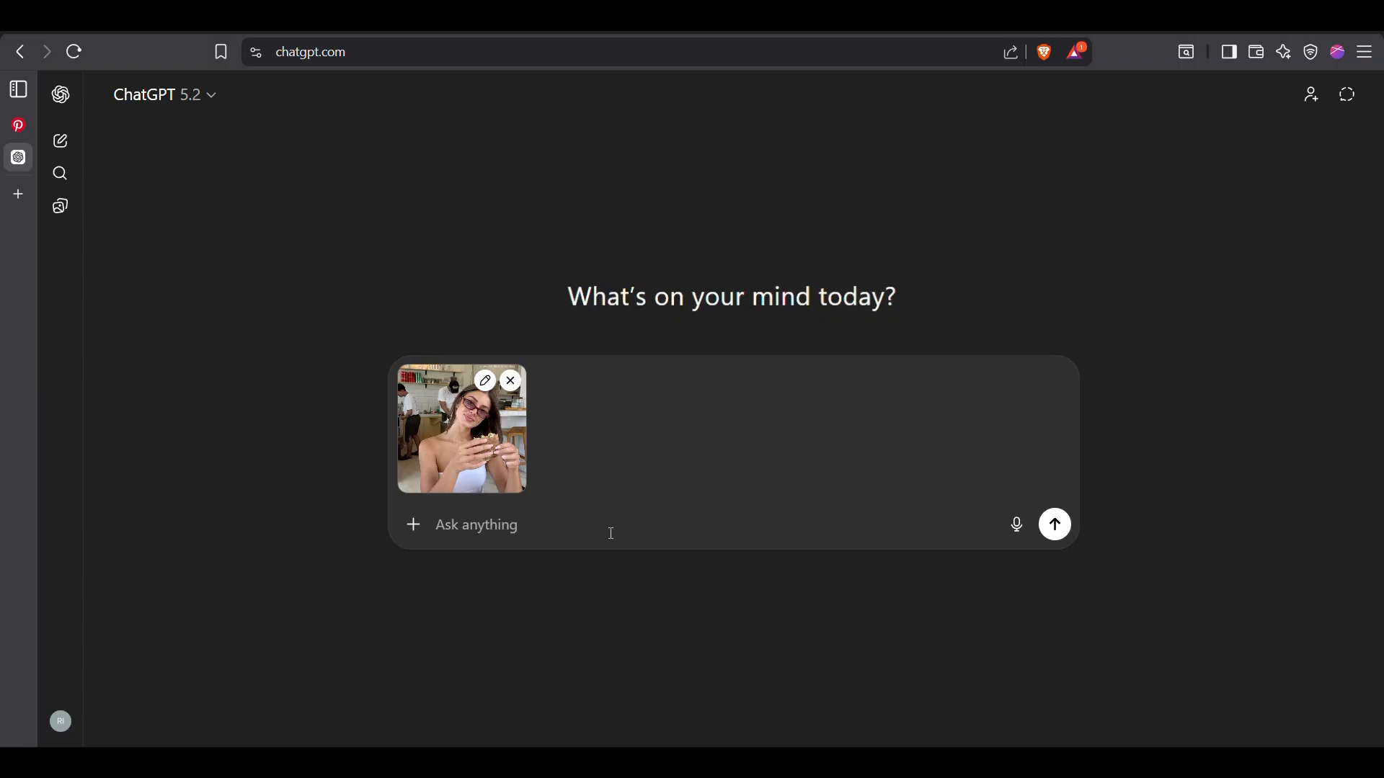
pyautogui.write("write a detailed image generation prompt to replicate this image. but keep it concise, to the point. we don't want to mention 'real','realistic','natural imperfections', rather just specify in short concrete manner what we exactly want. don't say visible skin texture (rather define the skin texture).")
pyautogui.press('Return')
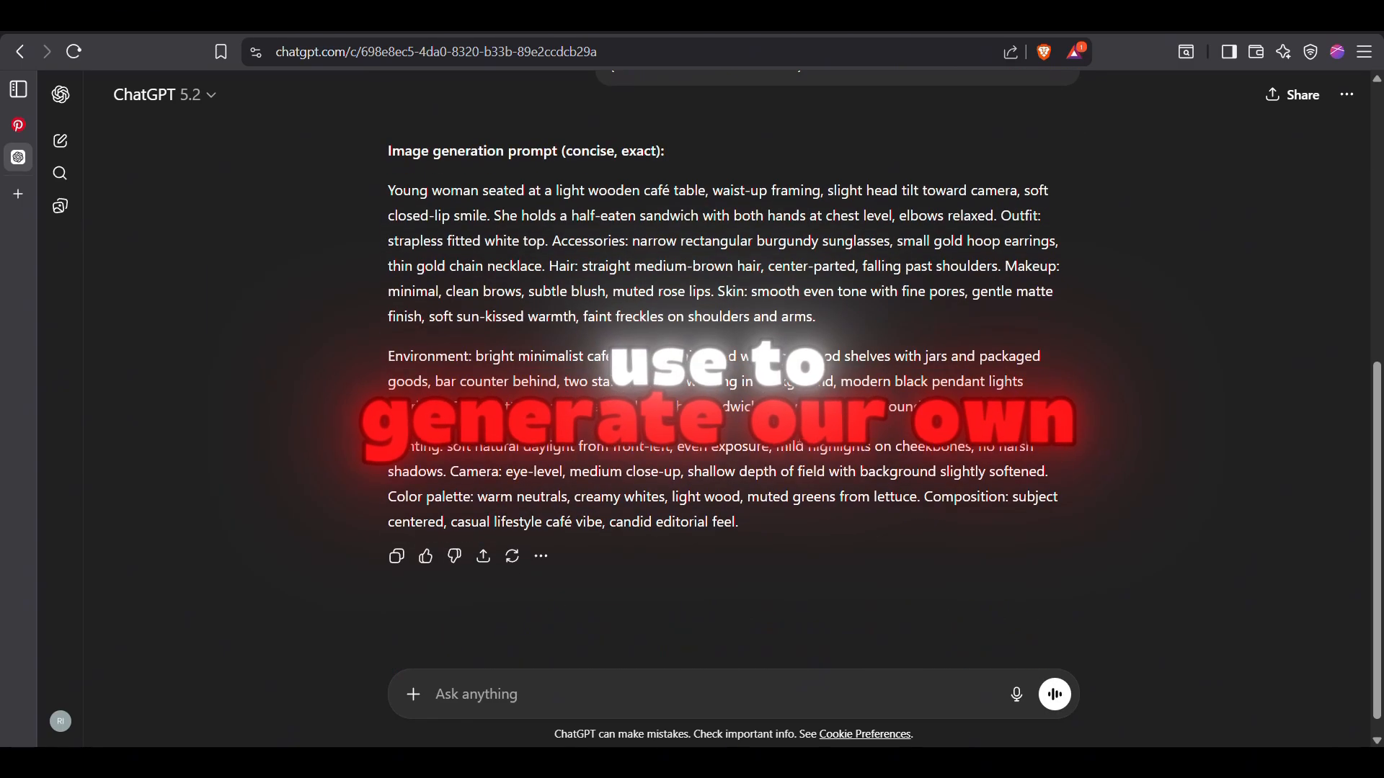
# Copy the full image generation prompt from the reply, from "Young woman seated" to "candid editorial feel."
pyautogui.moveTo(791, 561); pyautogui.dragTo(398, 223)
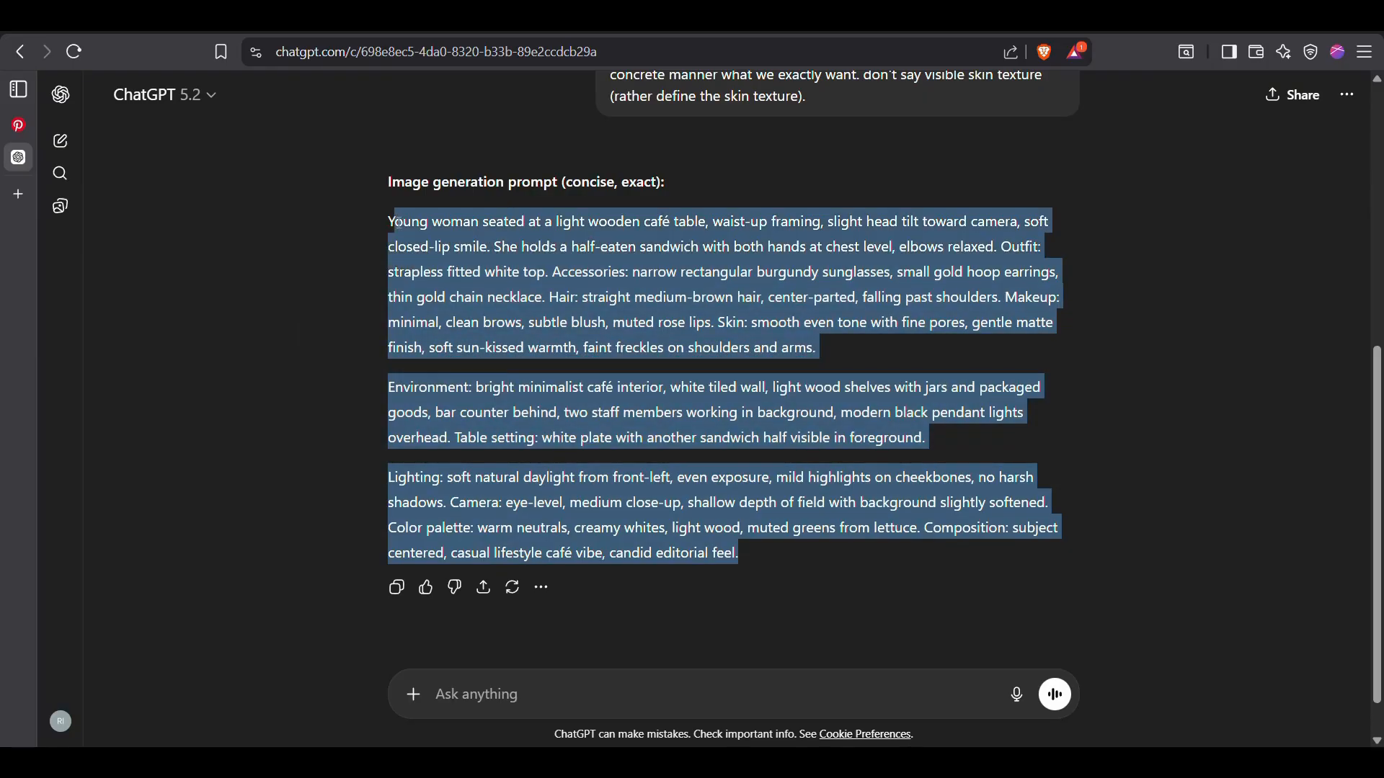
pyautogui.rightClick(461, 238)
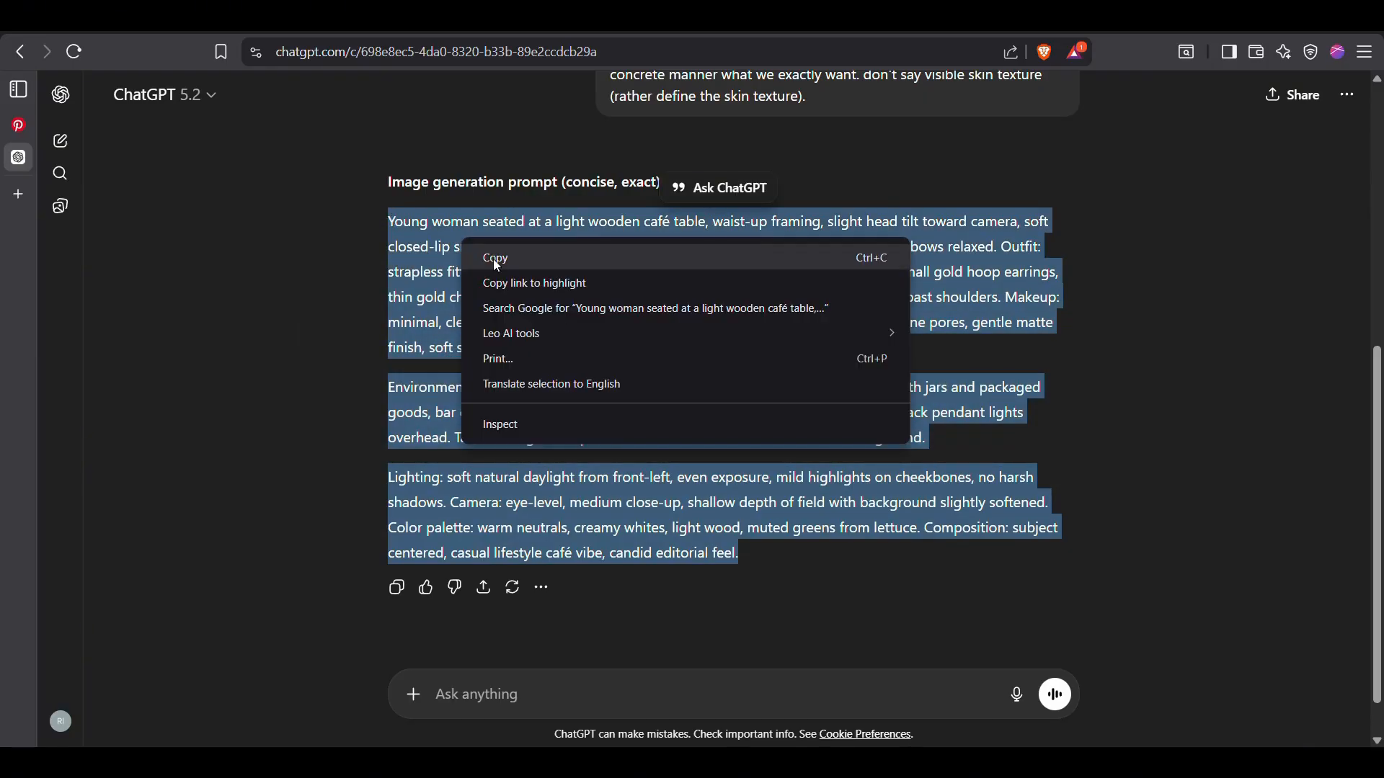
pyautogui.click(493, 258)
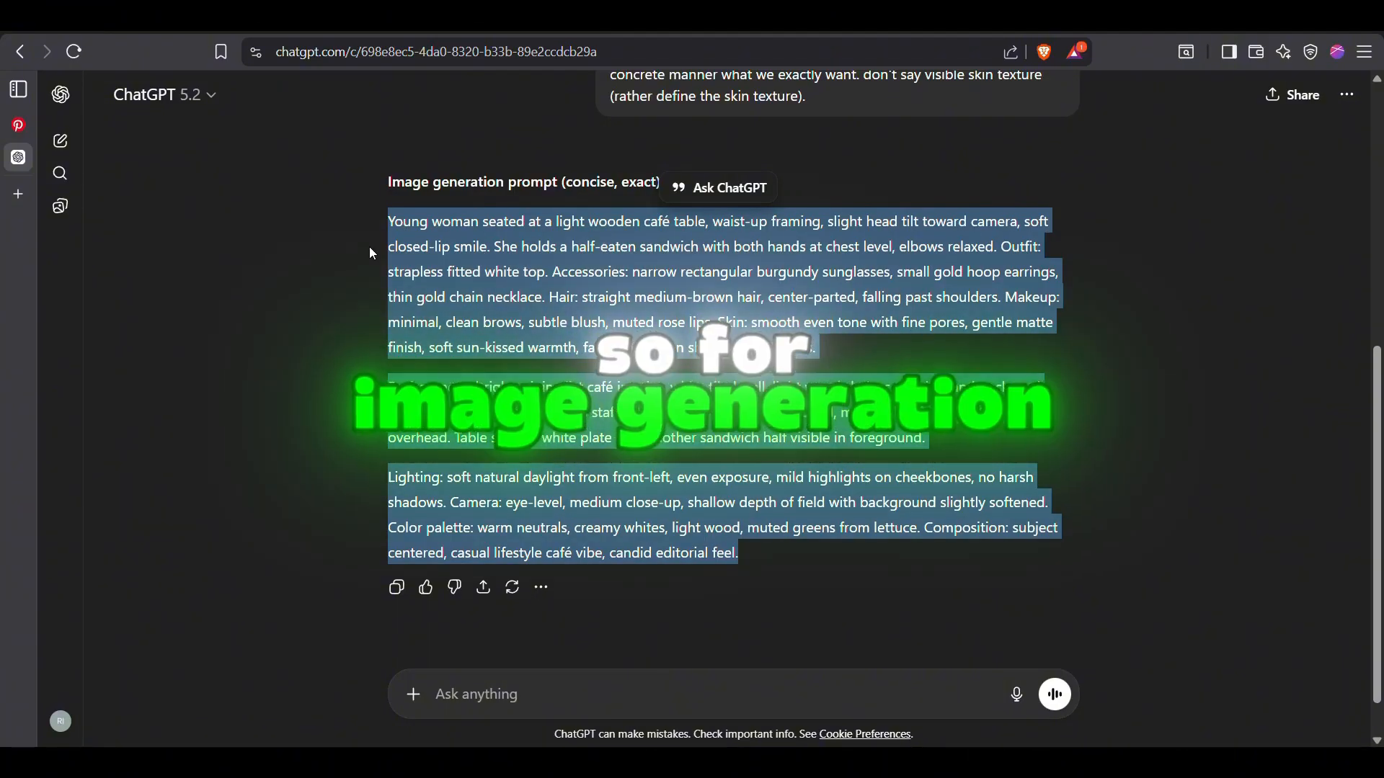
# Search the web for "flow" in a new tab, open Google Labs' Flow tool and create a new project
pyautogui.click(19, 191)
pyautogui.write('flow')
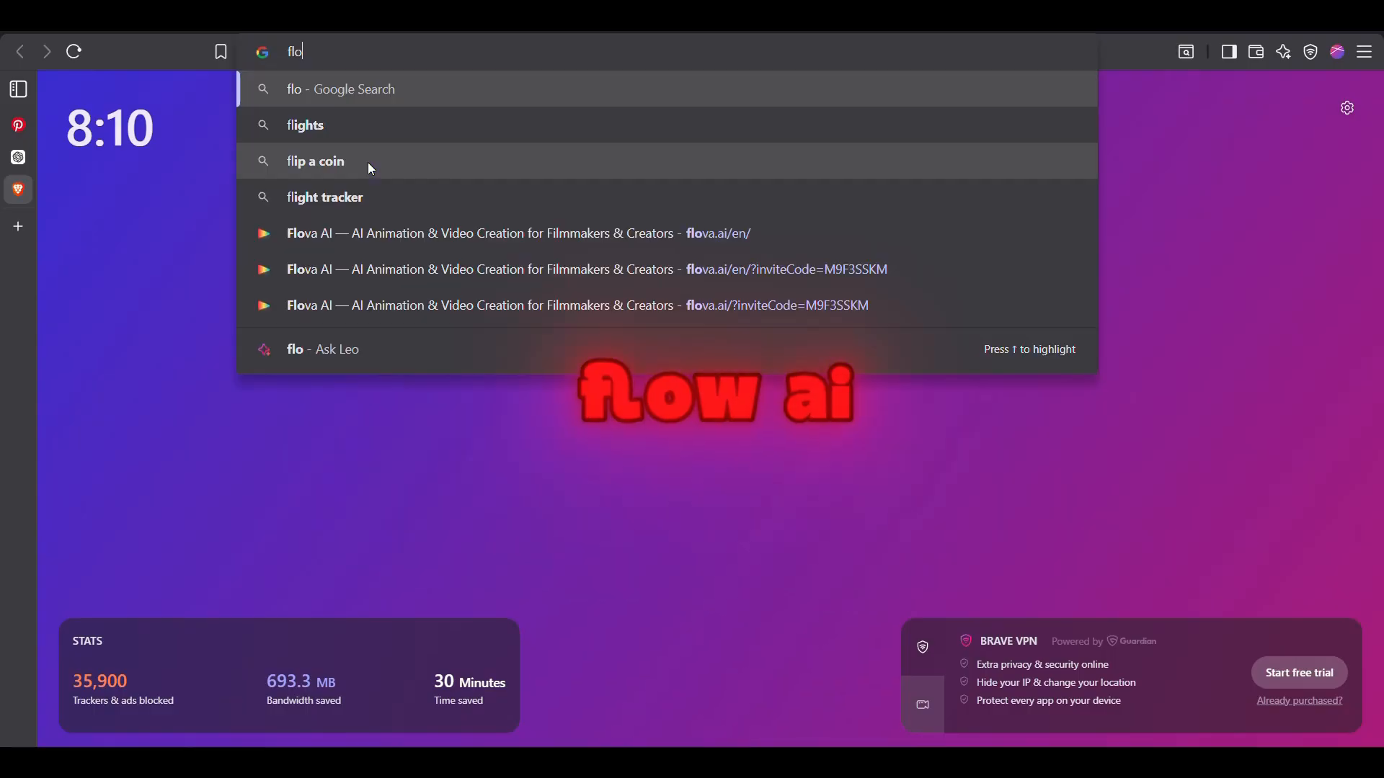
pyautogui.press('Return')
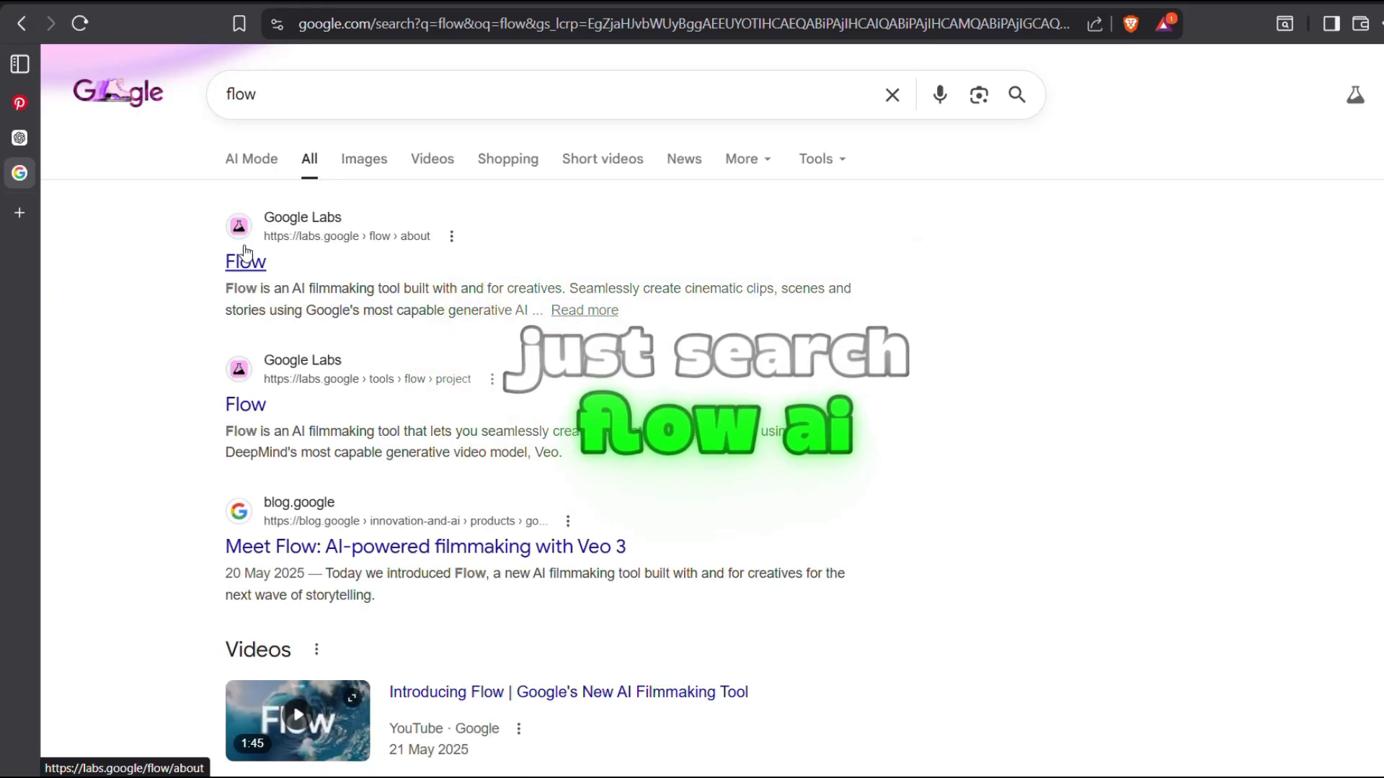
pyautogui.click(242, 409)
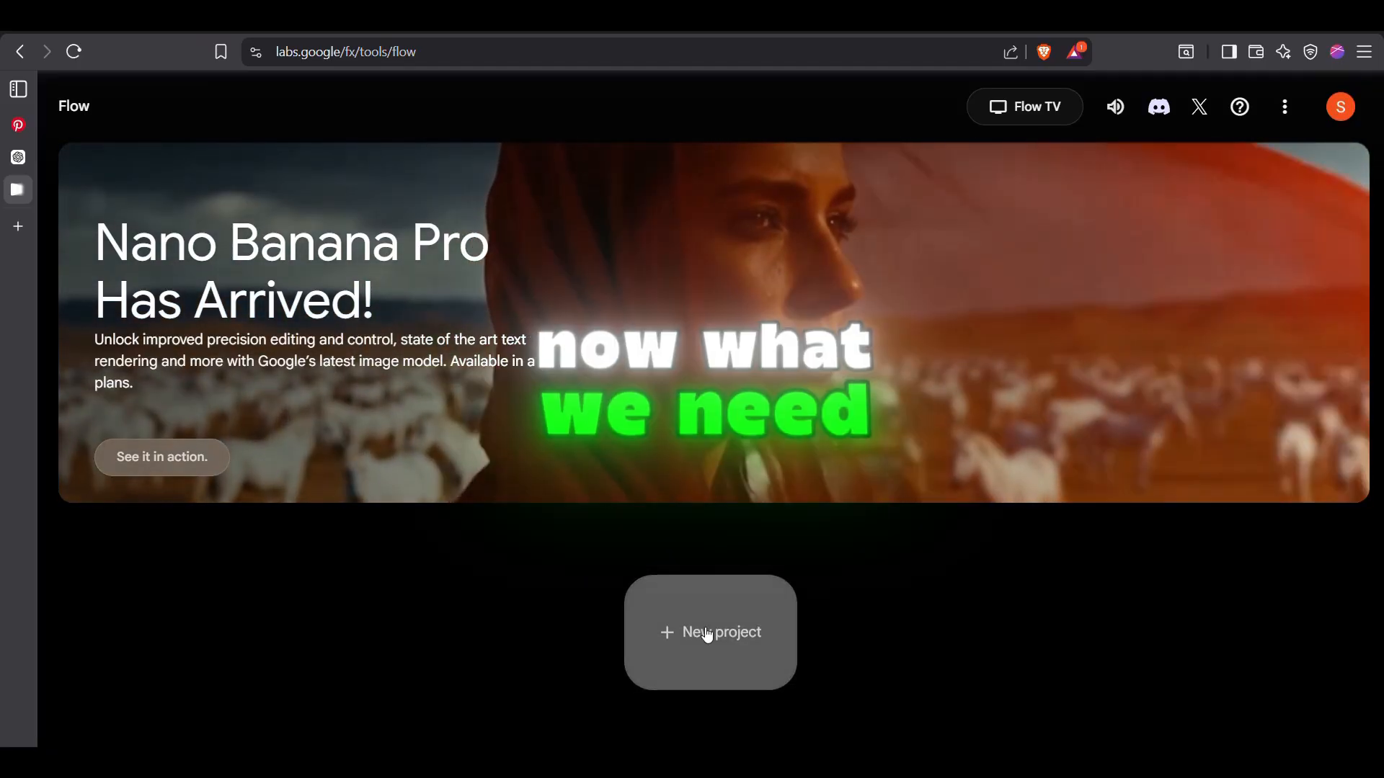
pyautogui.click(707, 634)
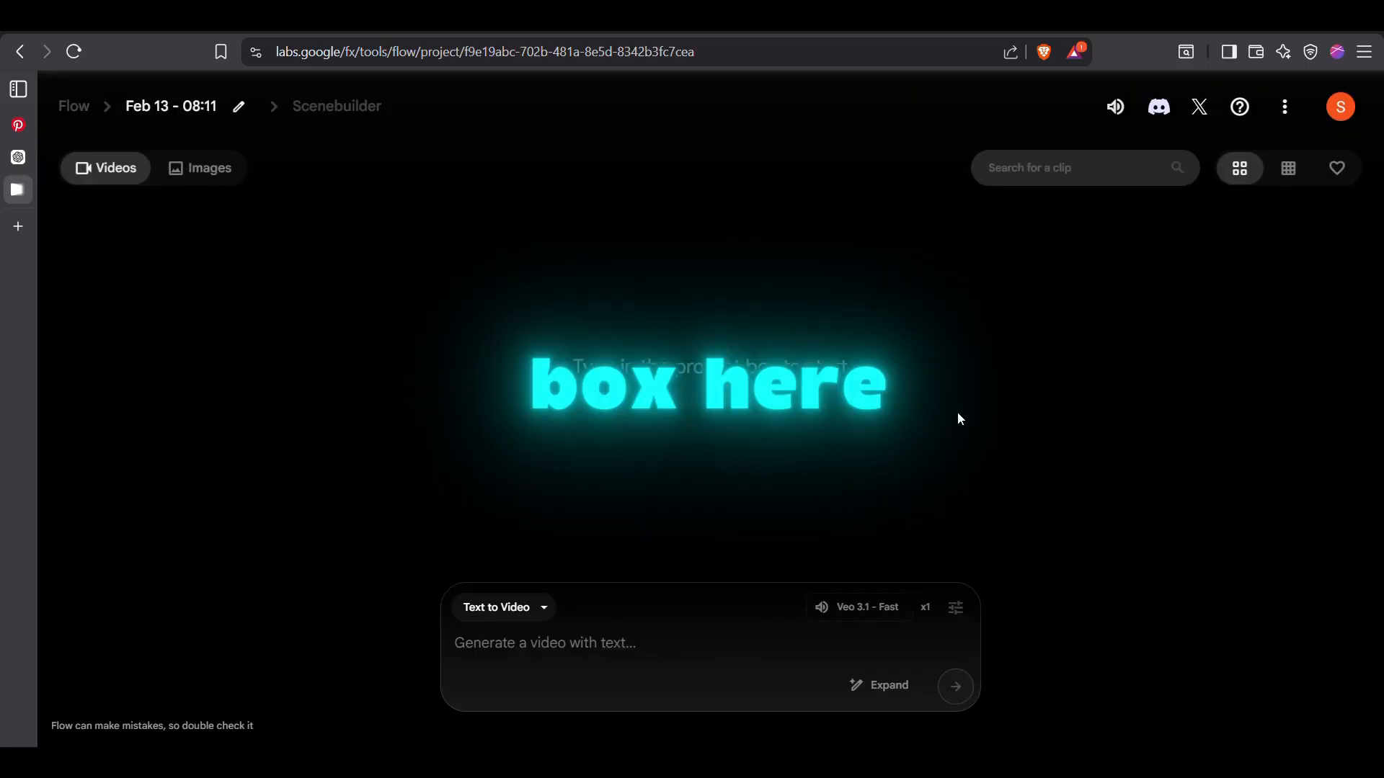
# Paste the copied prompt into the project's prompt box and set the generation mode to Create Image
pyautogui.hotkey('ctrl', 'v')
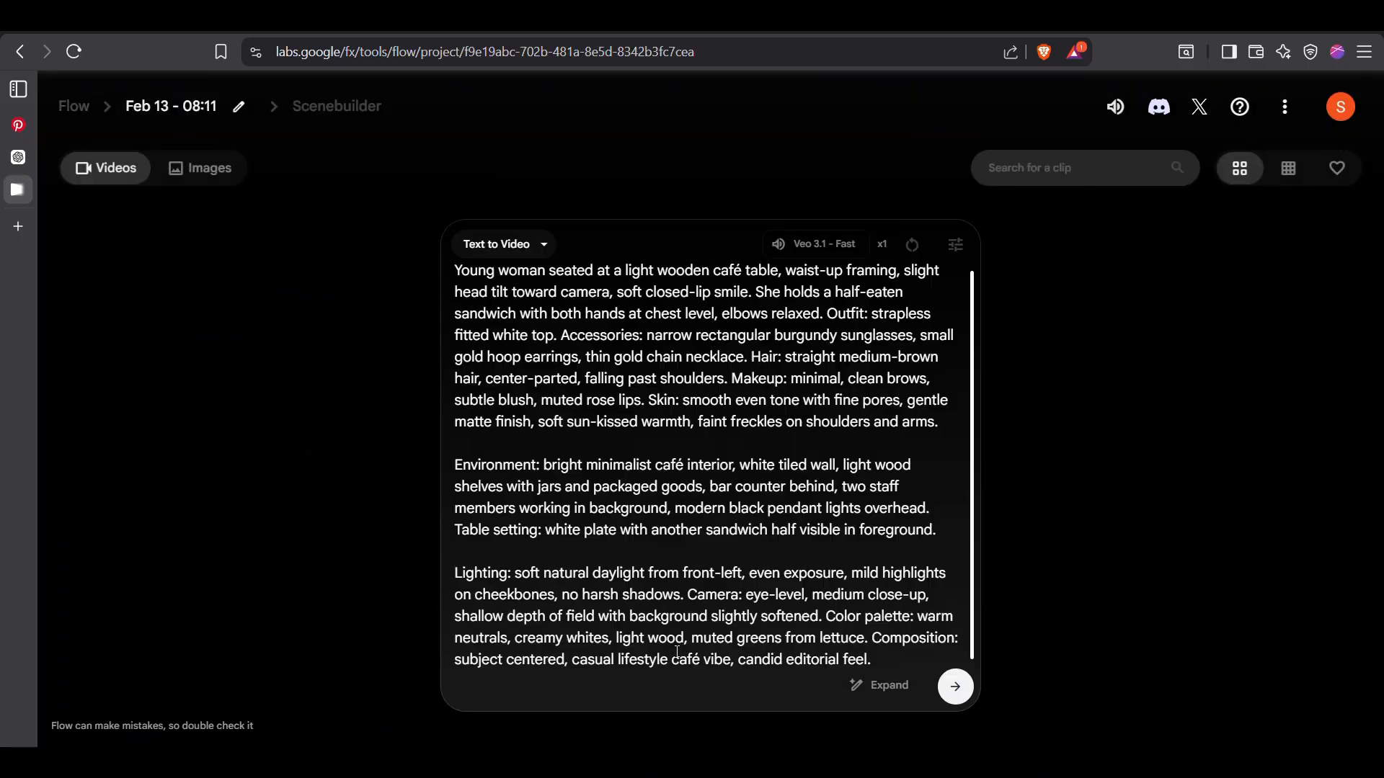
pyautogui.click(526, 242)
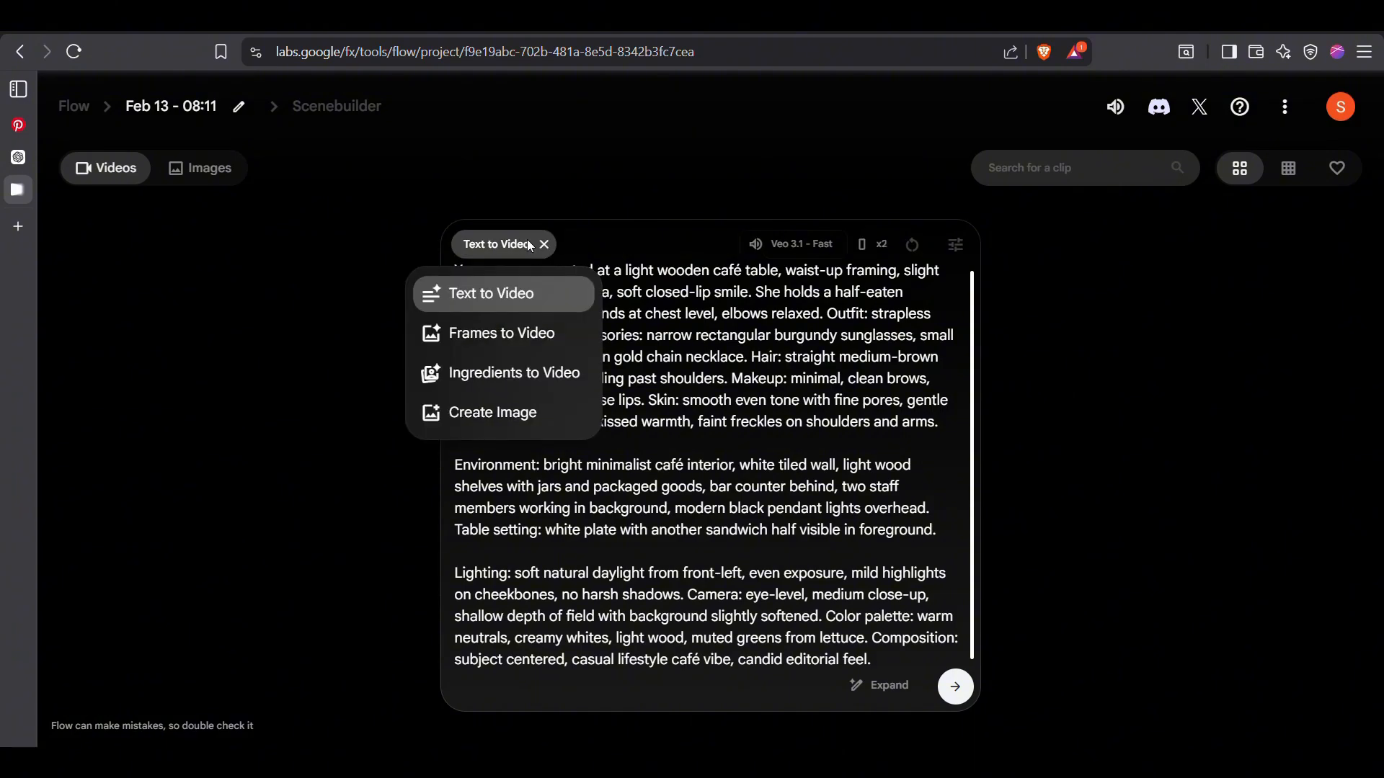
pyautogui.click(549, 421)
# Set the image model to Nano Banana Pro and the aspect ratio to Portrait (9:16)
pyautogui.click(946, 253)
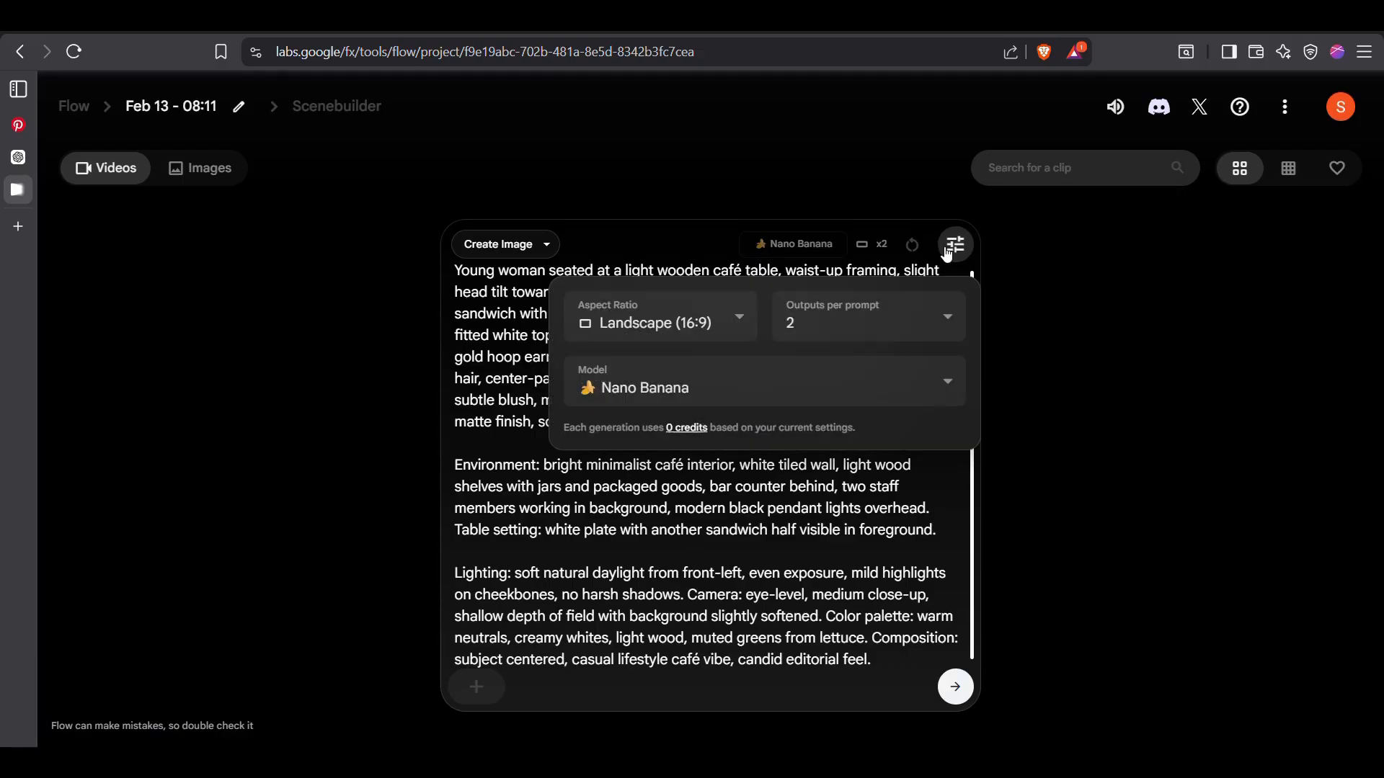
pyautogui.click(702, 401)
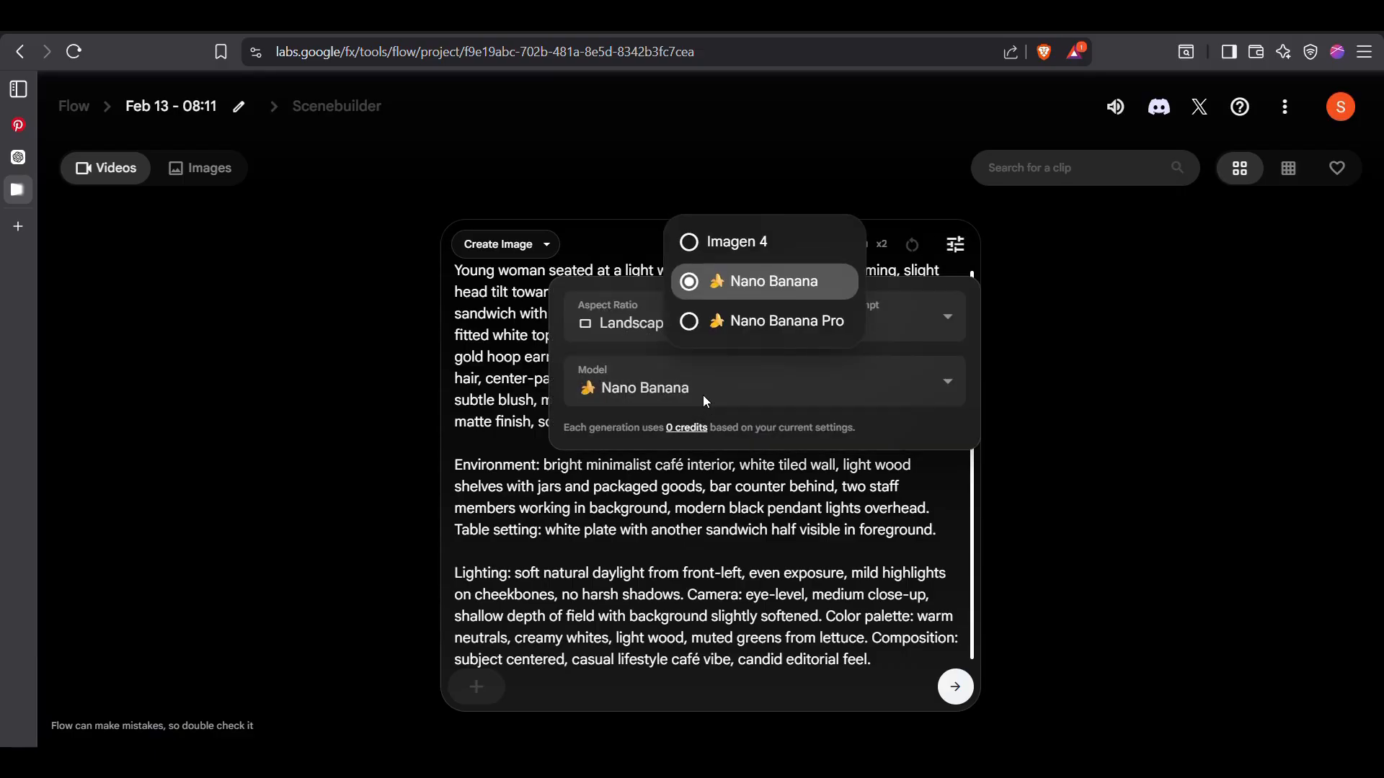
pyautogui.click(690, 328)
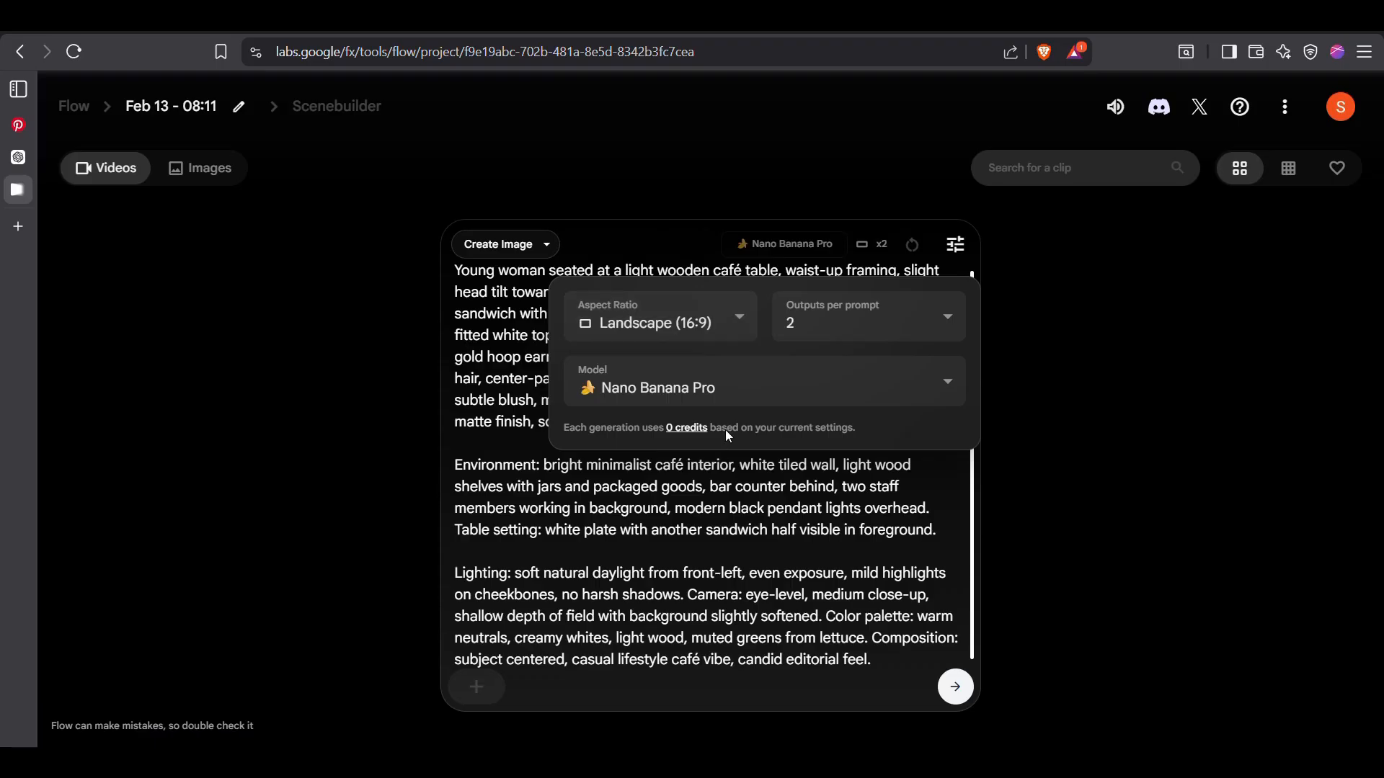
pyautogui.click(719, 319)
pyautogui.click(697, 254)
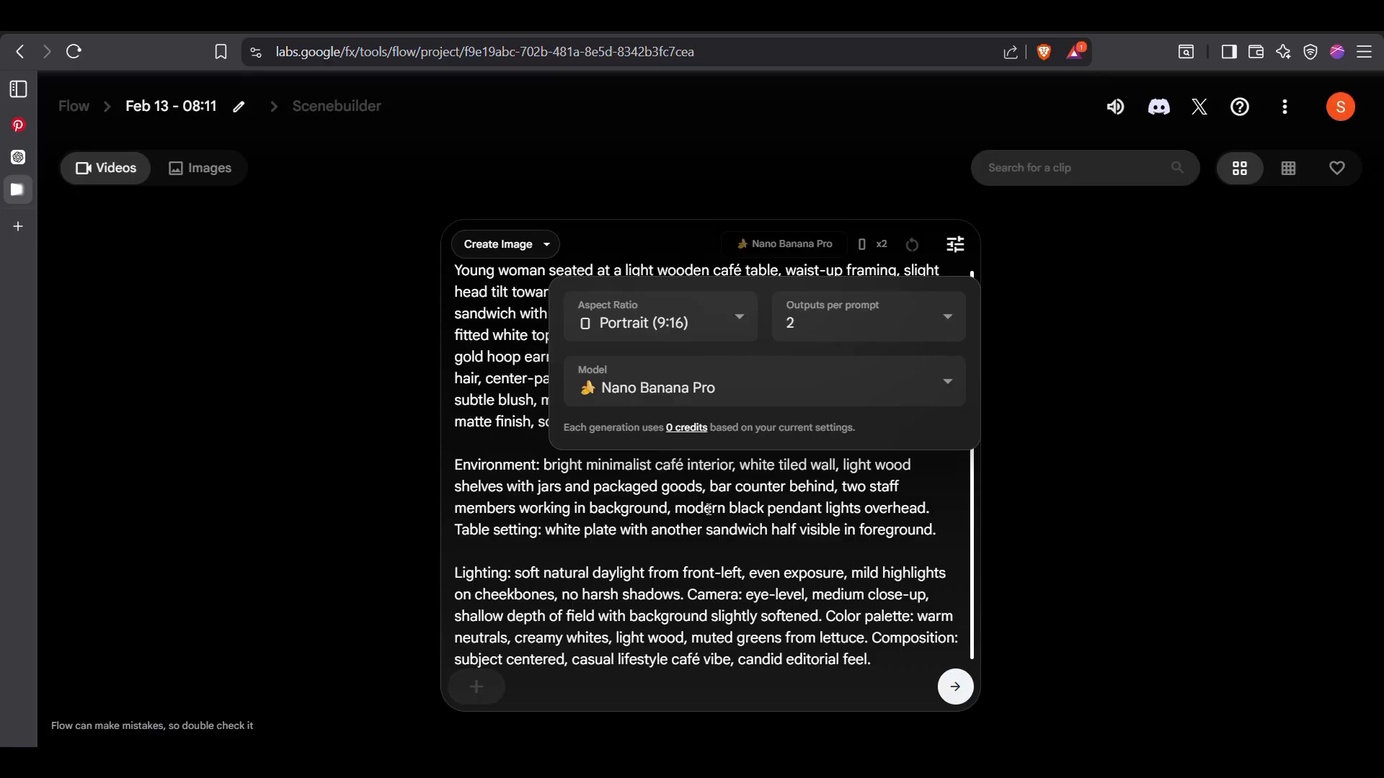
# Generate the images from the pasted prompt and review the outputs
pyautogui.doubleClick(708, 509)
pyautogui.scroll(-1, 717, 509)
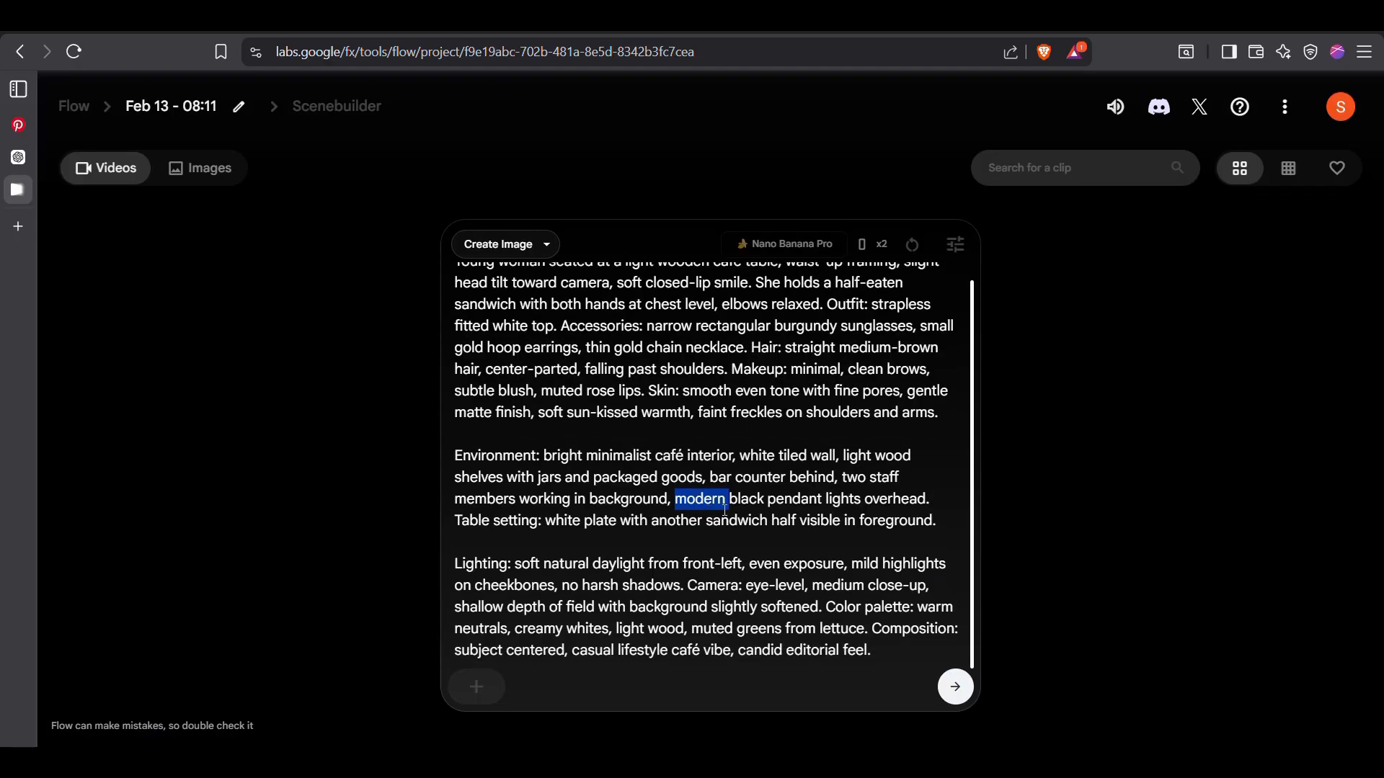
pyautogui.press('Return')
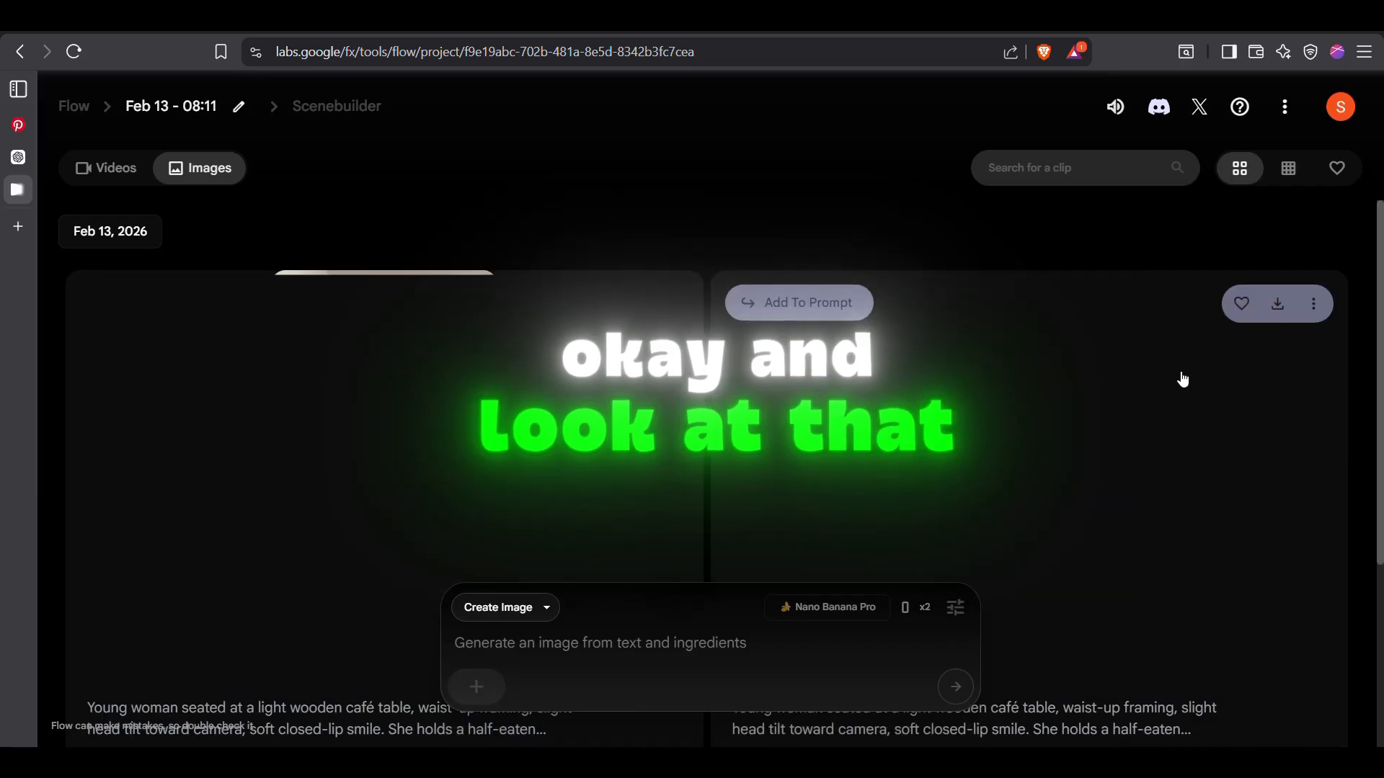
pyautogui.scroll(-1, 1231, 475)
pyautogui.scroll(1, 1232, 475)
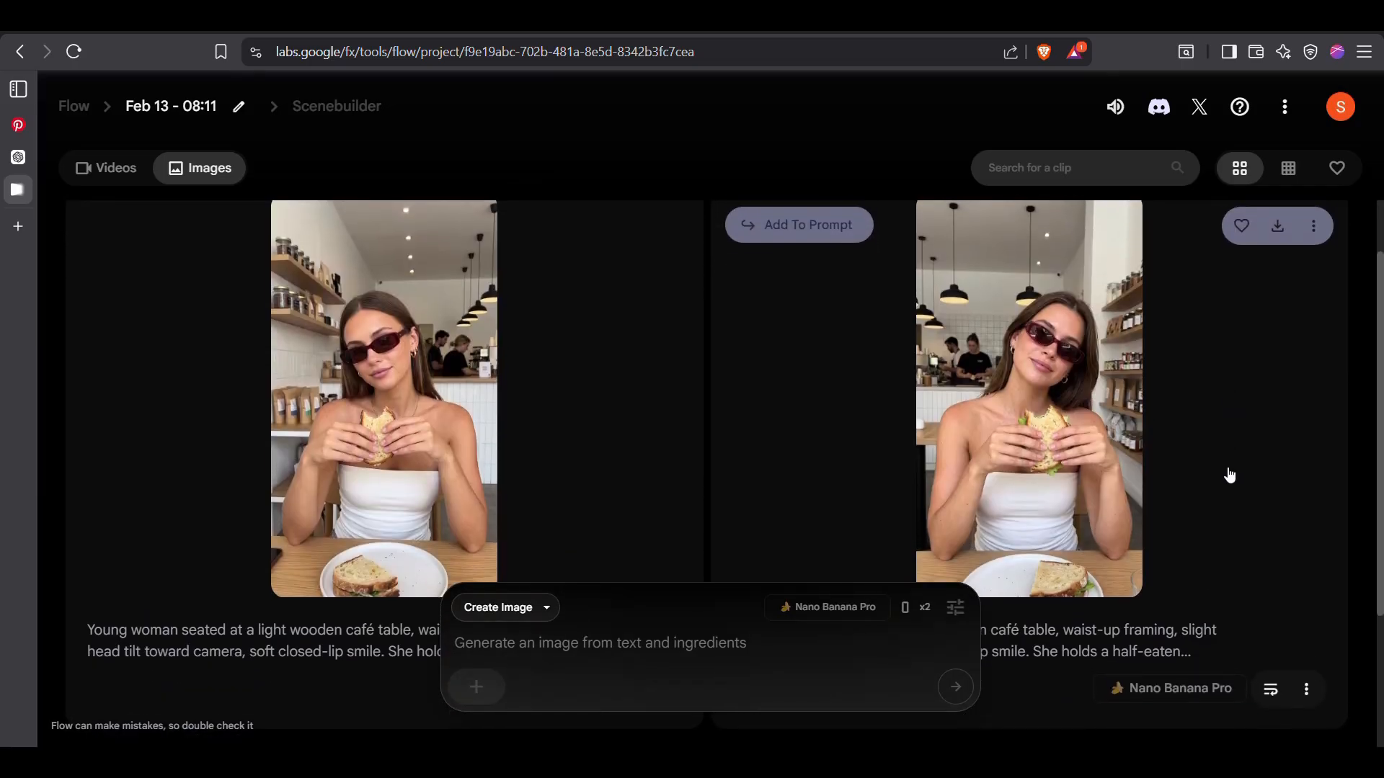
# Inspect the second generated café image in the enlarged view, exit it and download that image in 2K
pyautogui.click(1014, 404)
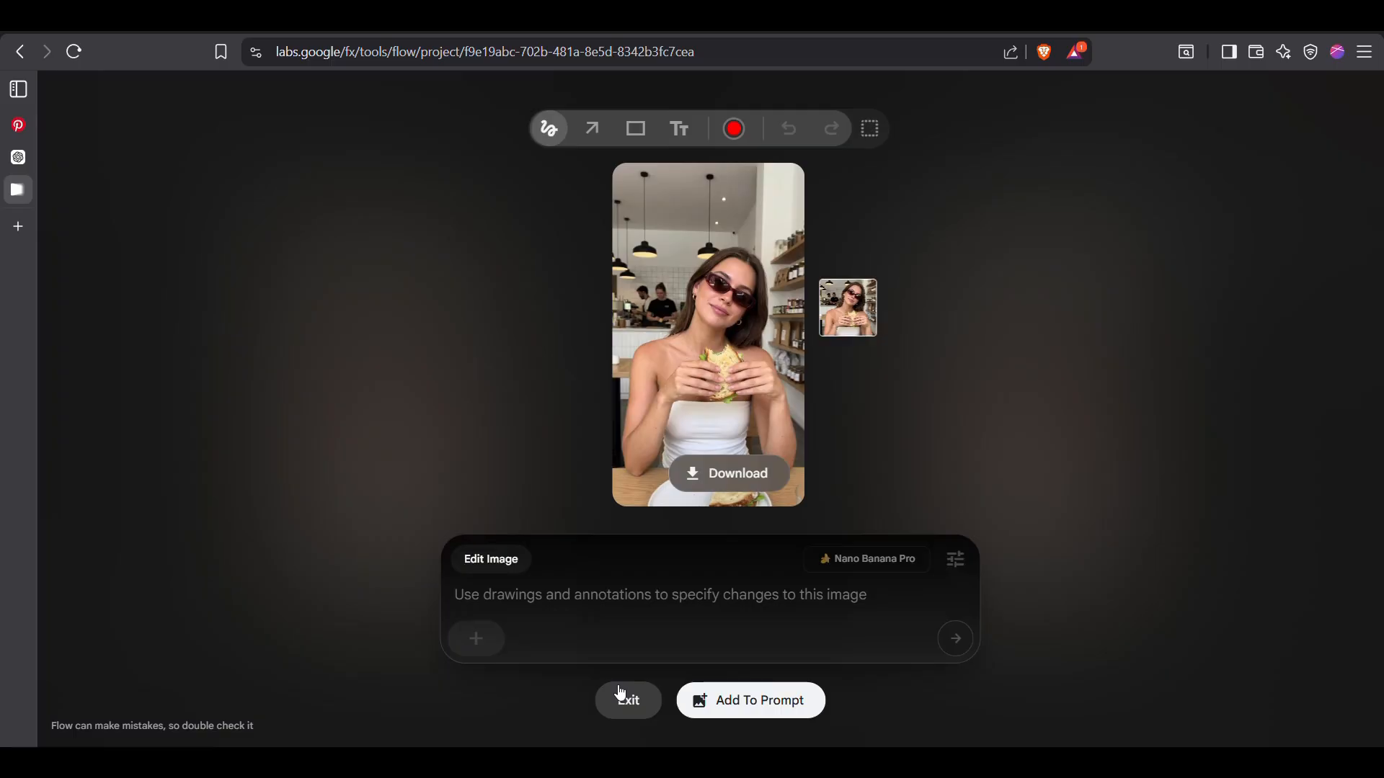
pyautogui.click(620, 694)
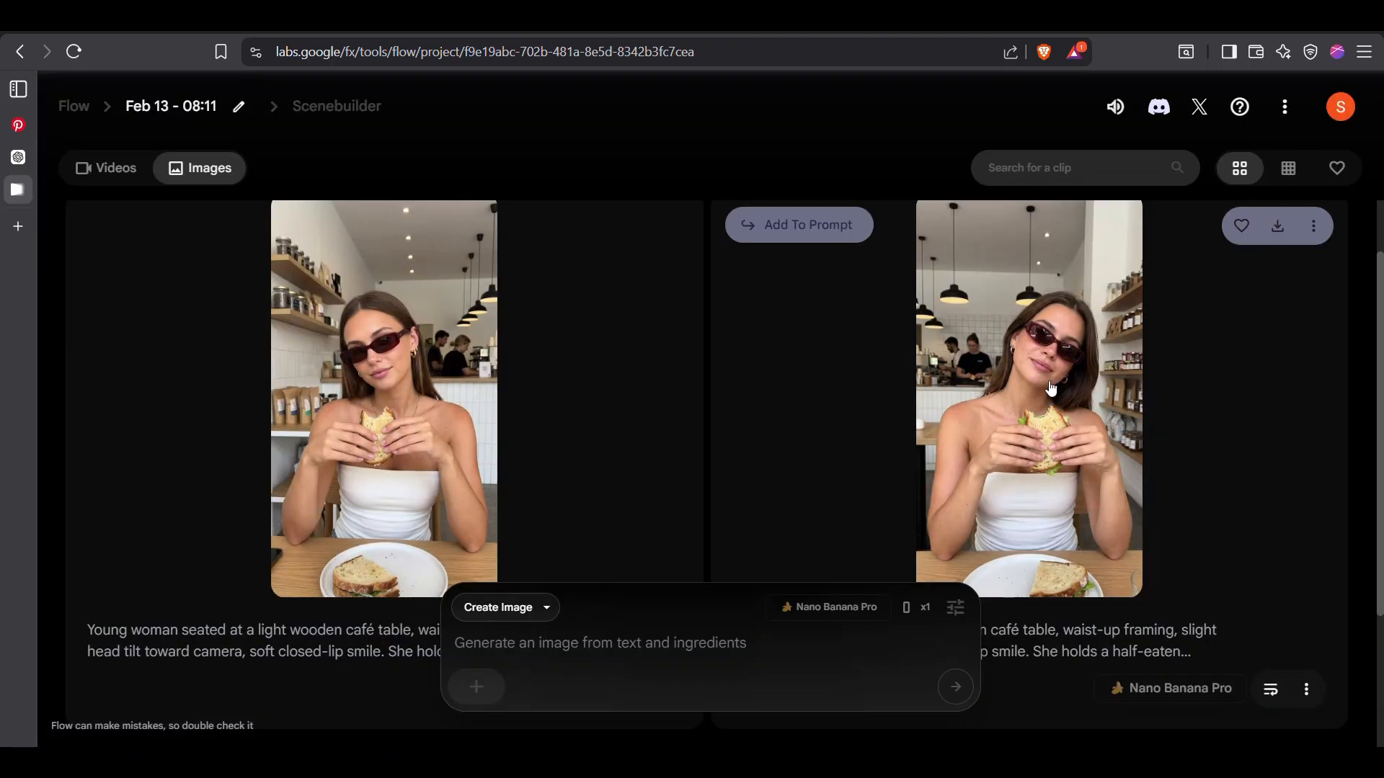
pyautogui.click(1280, 230)
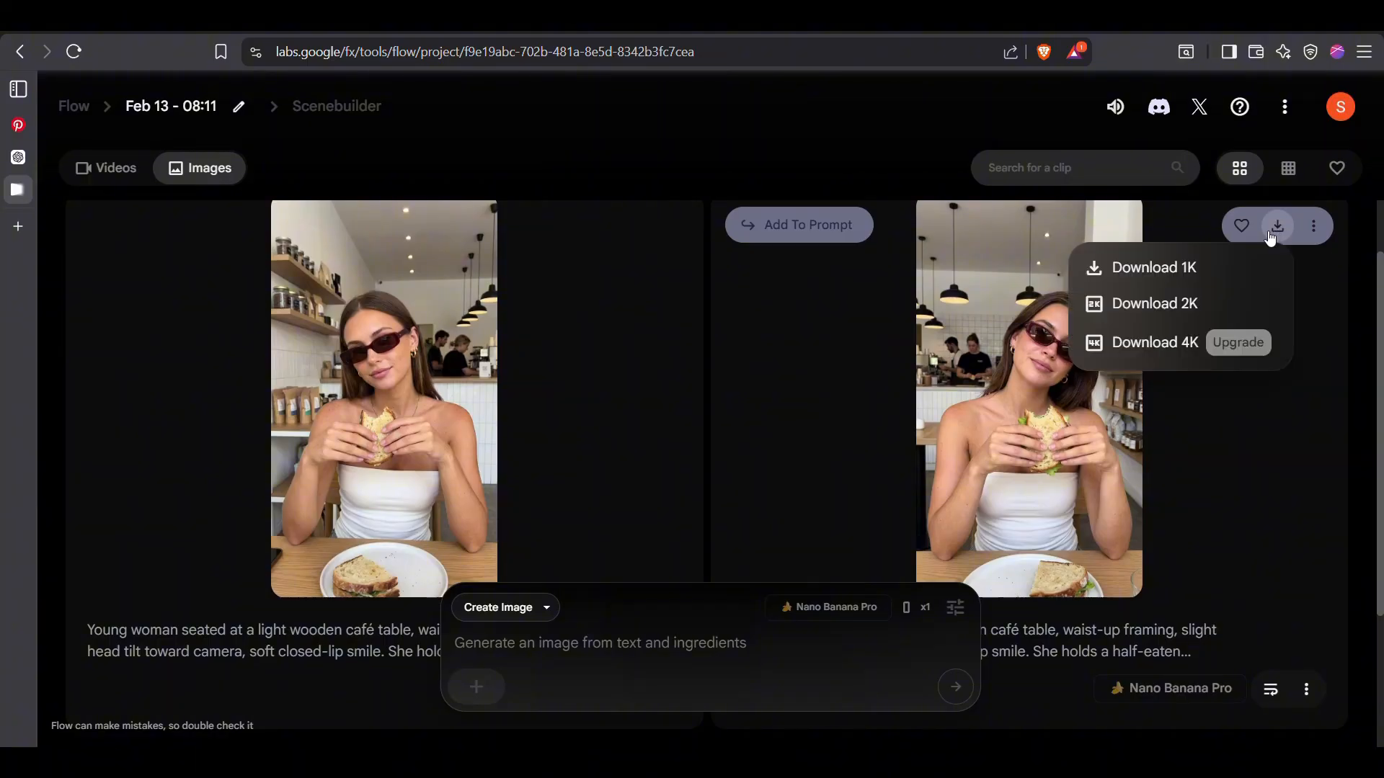
pyautogui.click(1212, 313)
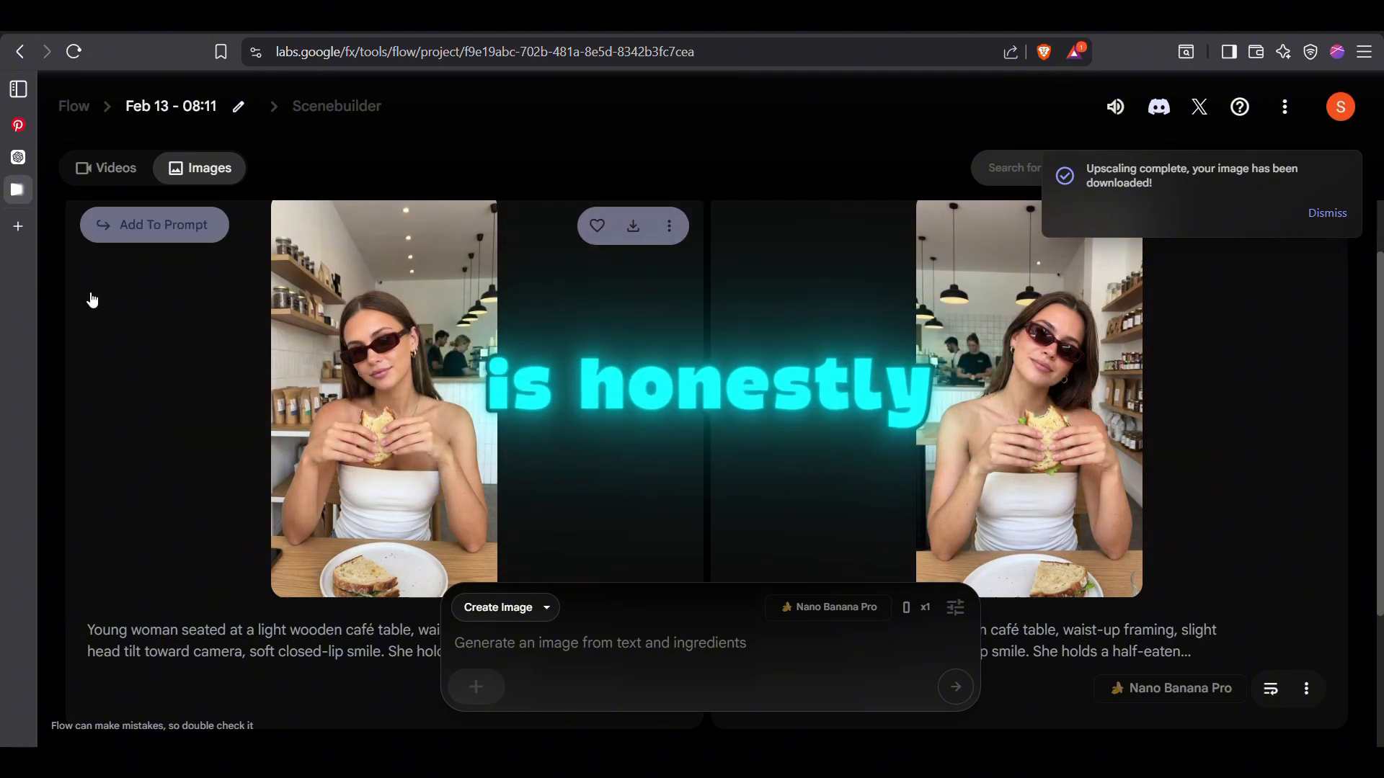
# Switch to Pinterest and search for "ugc influencer"
pyautogui.click(26, 130)
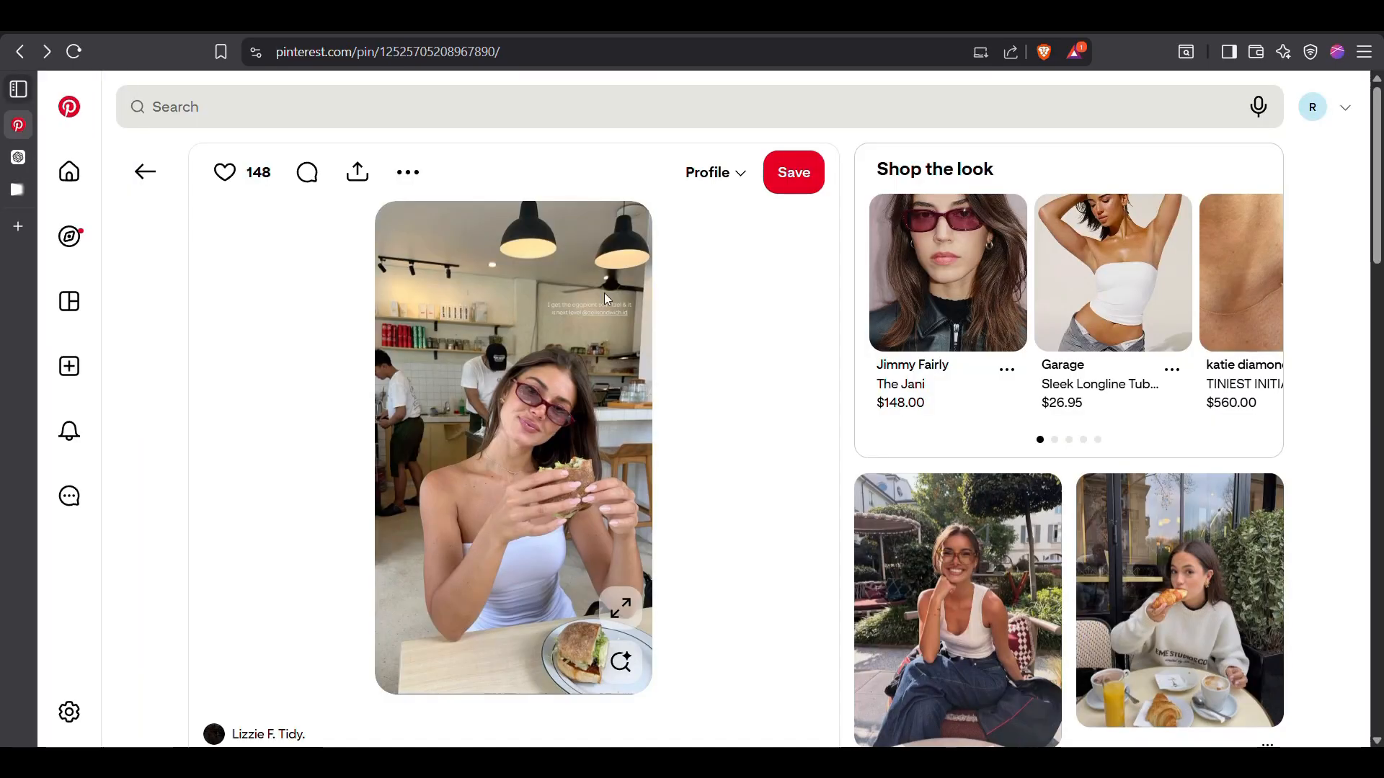
pyautogui.click(452, 103)
pyautogui.write('ug')
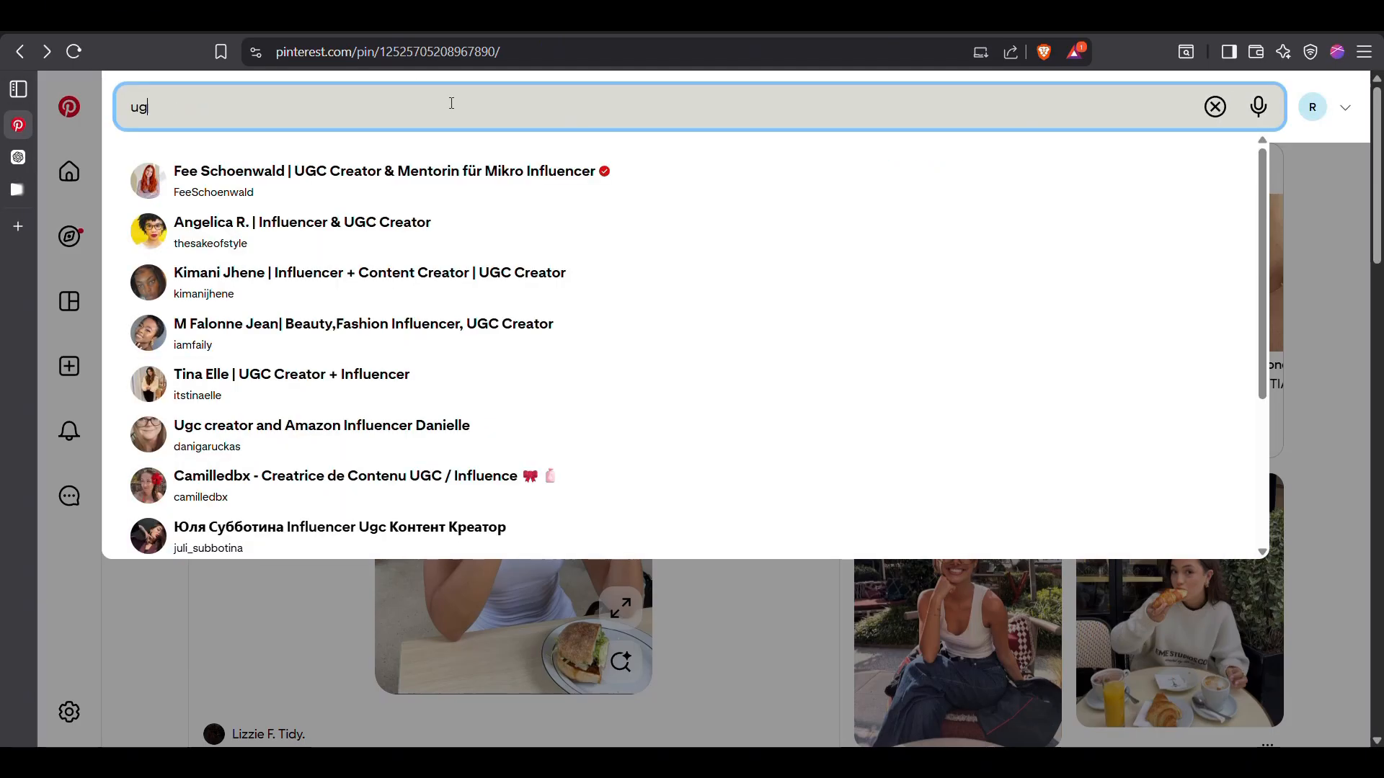
pyautogui.write('c influencer')
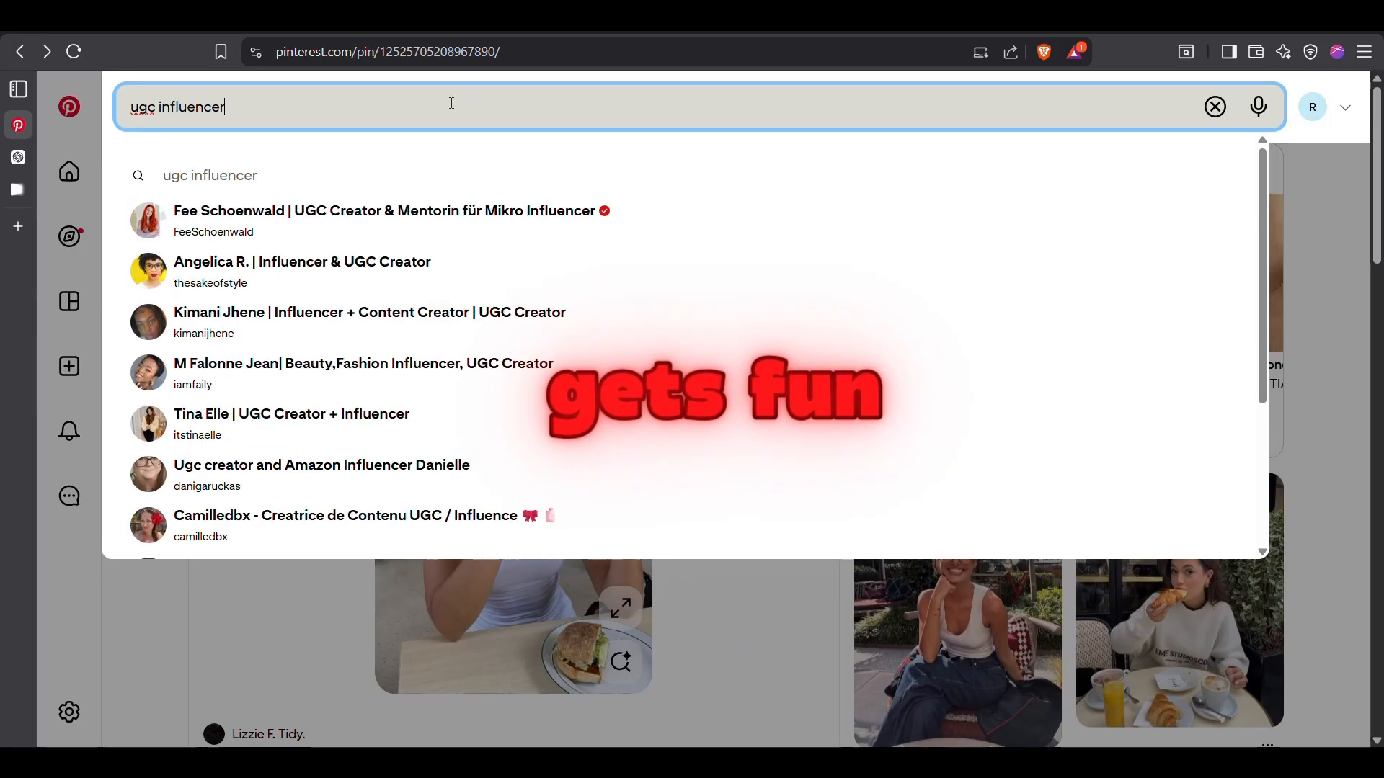
pyautogui.press('Return')
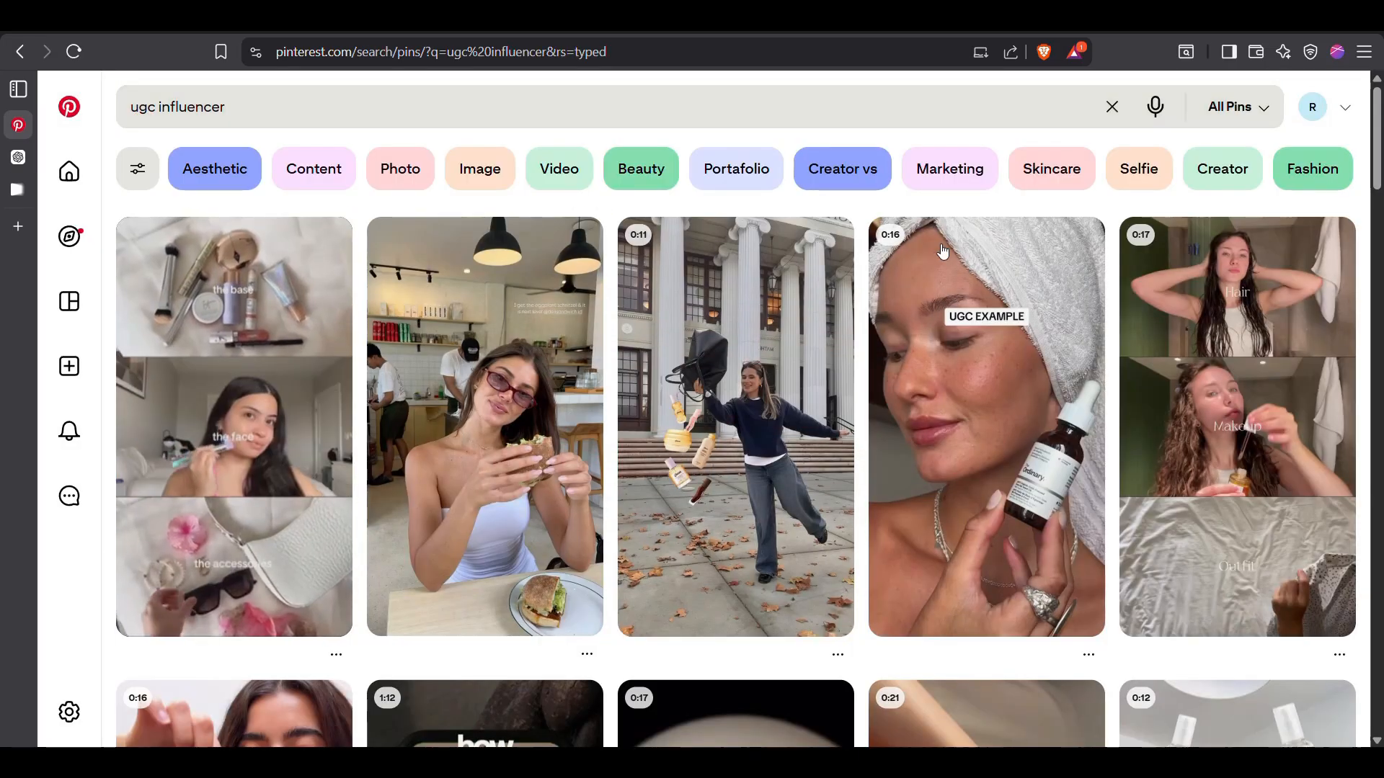
# Browse the UGC influencer results and examine pins for a photo of an influencer presenting a product
pyautogui.scroll(-7, 1301, 382)
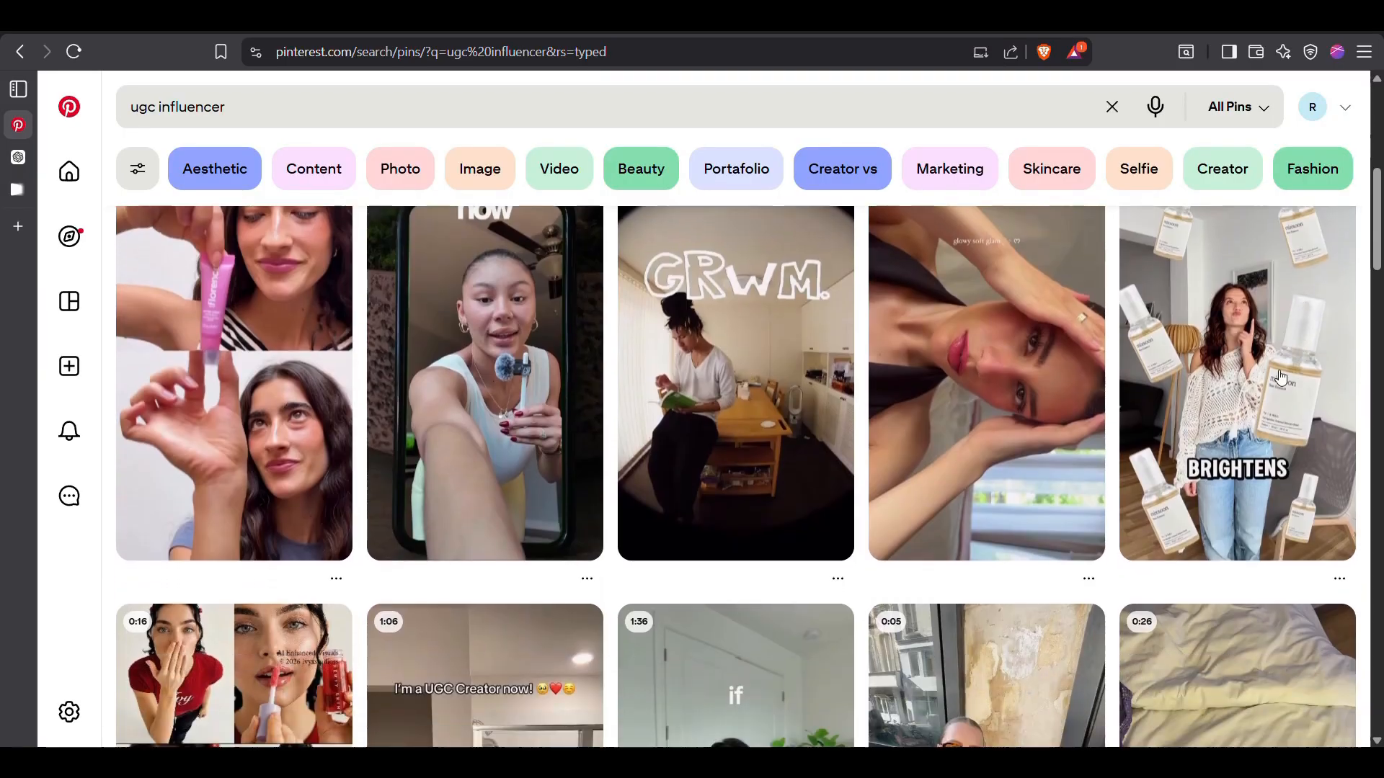
pyautogui.scroll(-5, 423, 402)
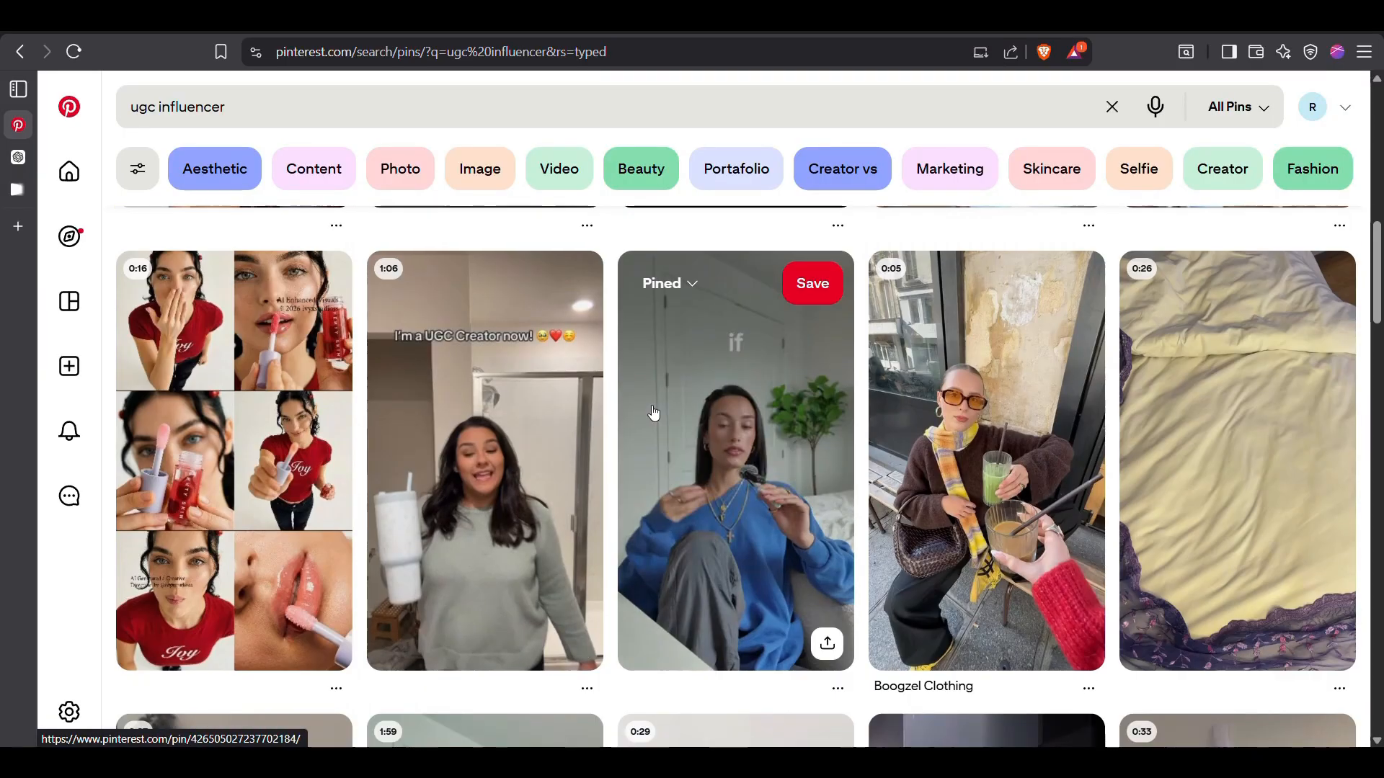
pyautogui.scroll(-7, 991, 472)
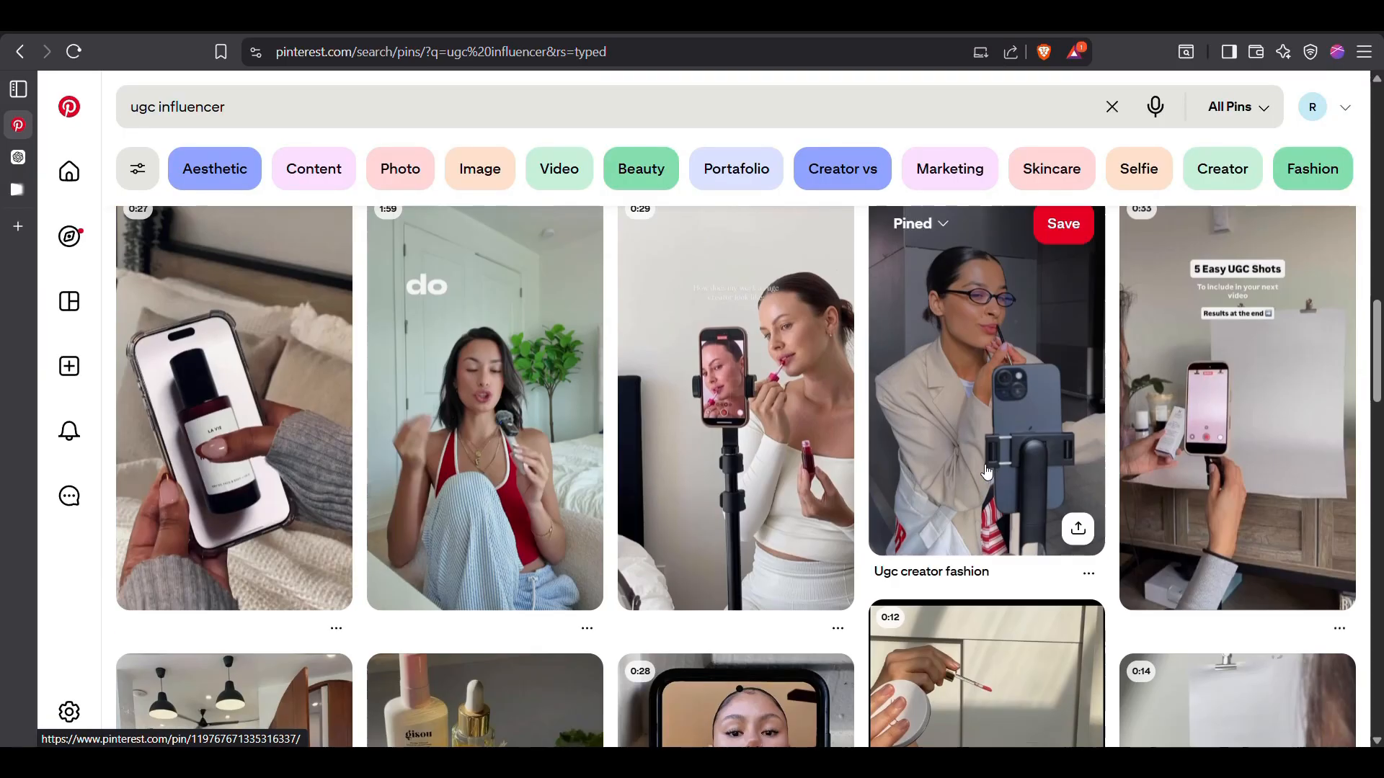
pyautogui.scroll(-15, 1040, 447)
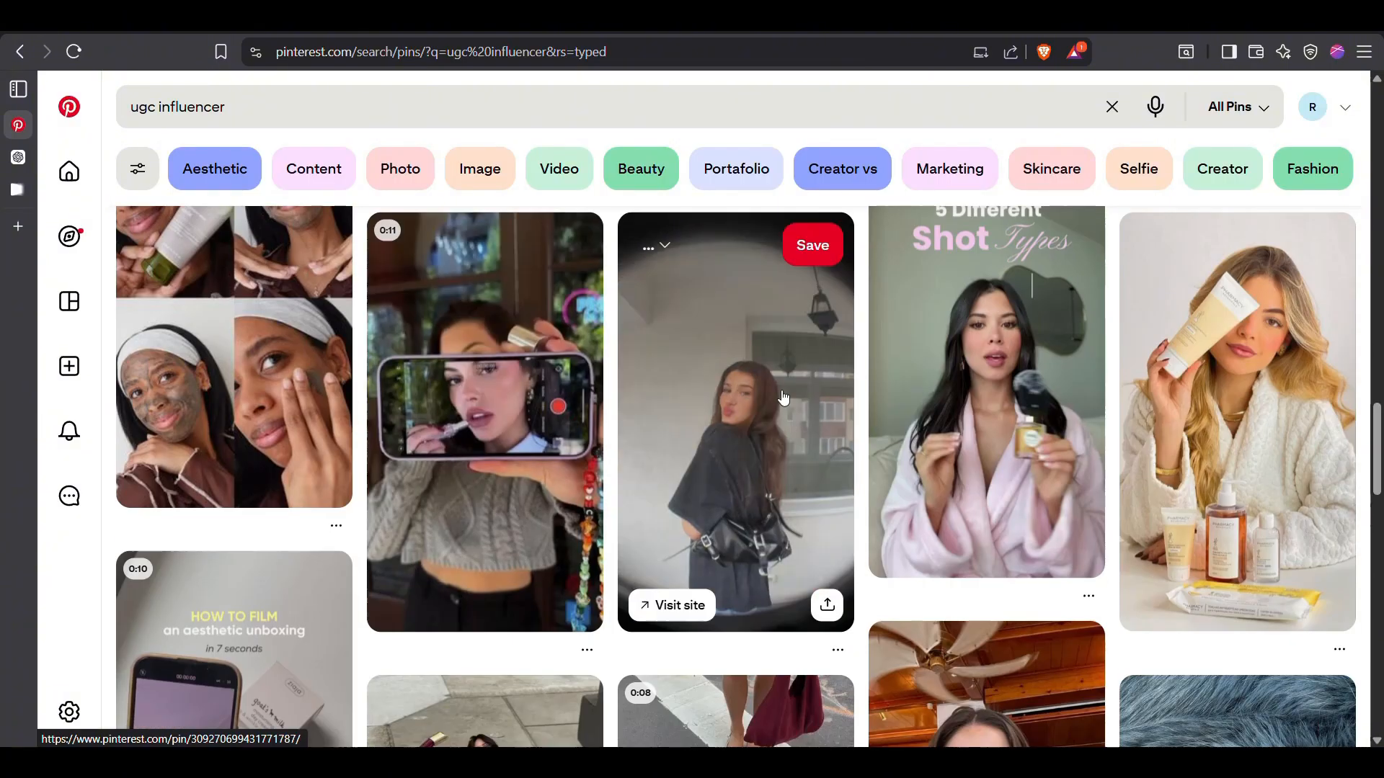
pyautogui.scroll(-20, 1202, 410)
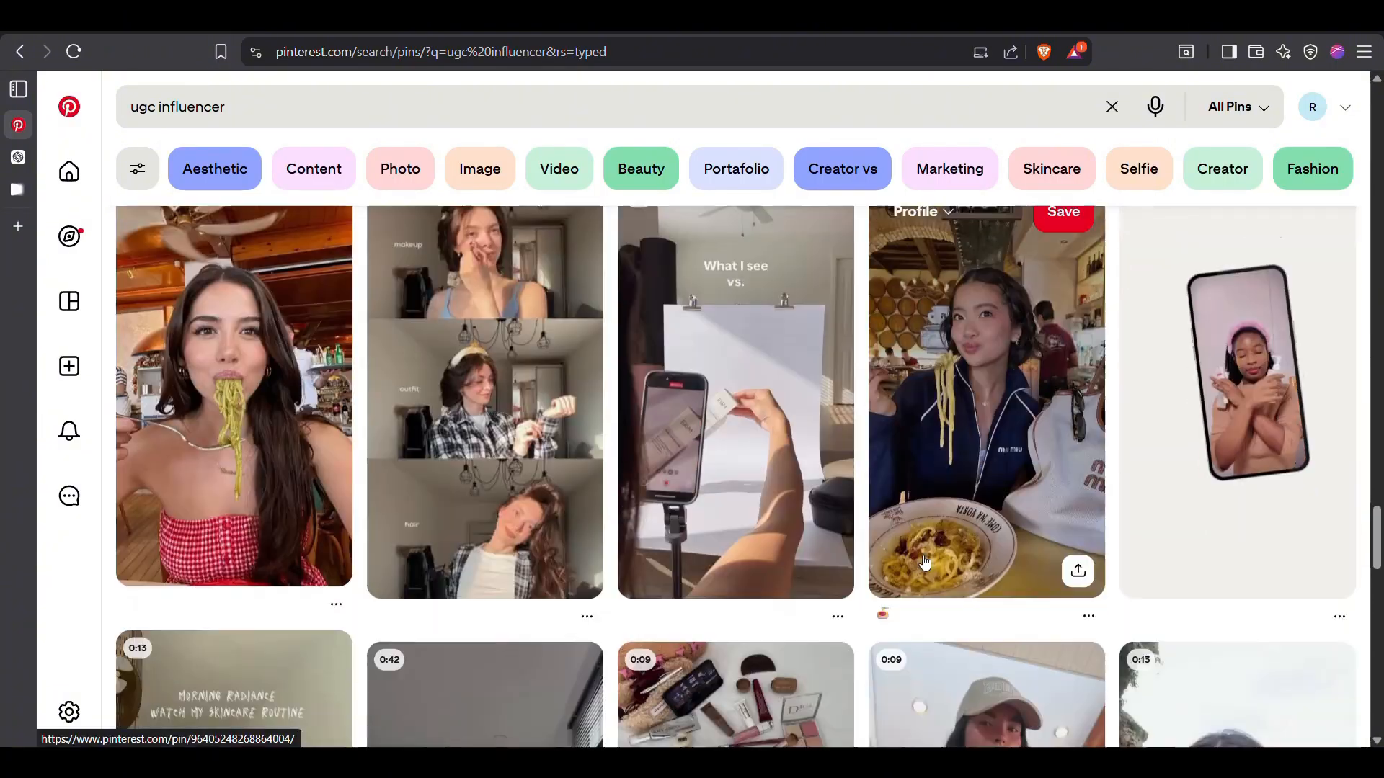
pyautogui.scroll(-20, 1117, 495)
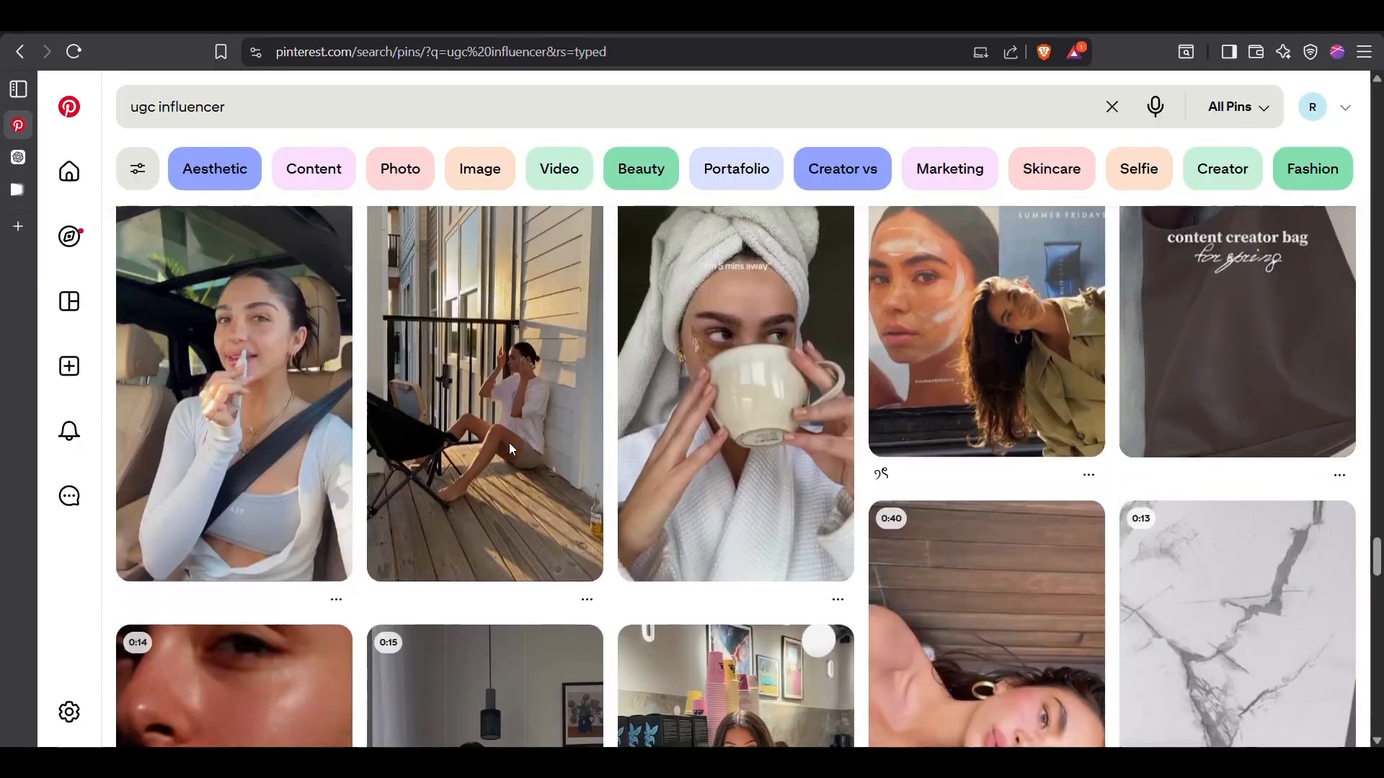
pyautogui.click(302, 442)
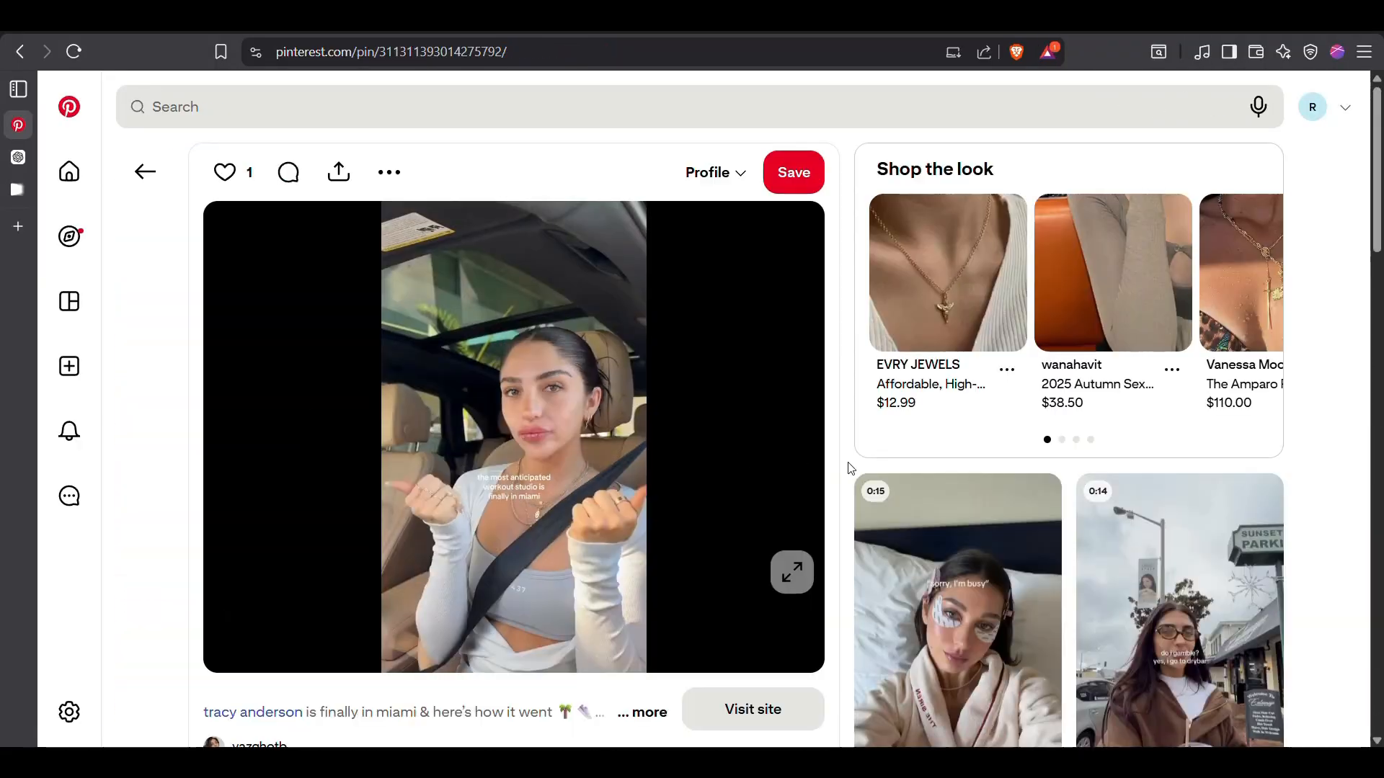
pyautogui.scroll(-7, 849, 469)
pyautogui.click(19, 51)
pyautogui.scroll(-5, 909, 571)
pyautogui.scroll(-15, 909, 572)
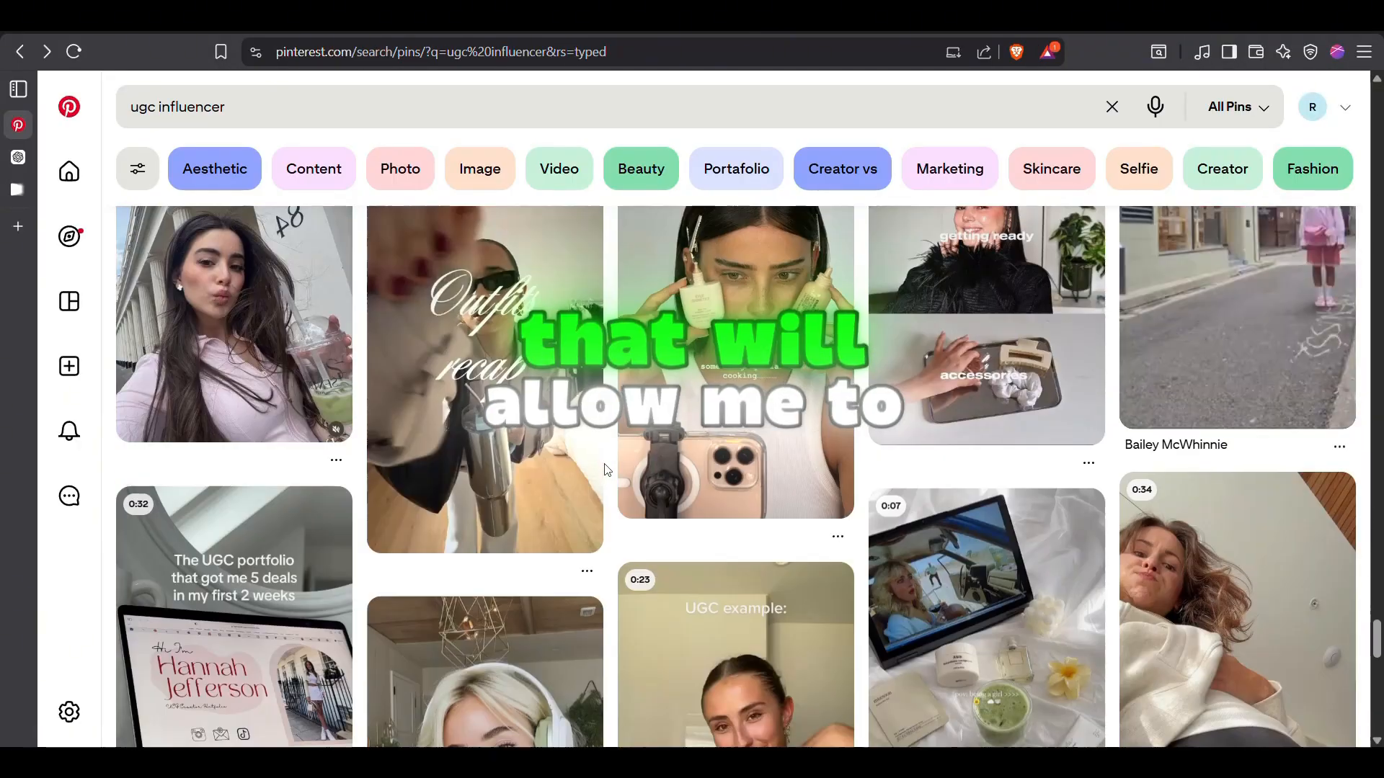
pyautogui.scroll(-15, 608, 470)
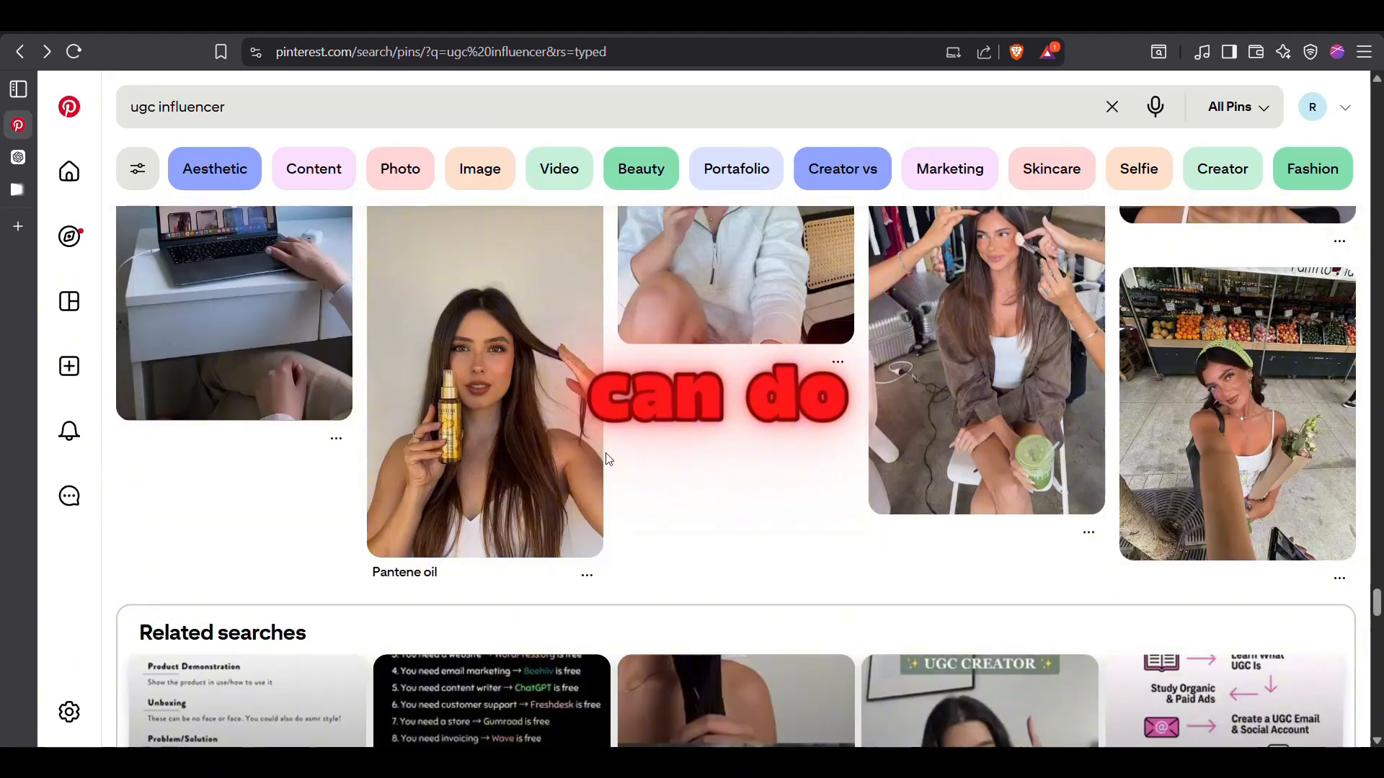
# Open the Pantene oil pin of the long-haired woman holding the bottle and save its image
pyautogui.click(585, 462)
pyautogui.rightClick(591, 294)
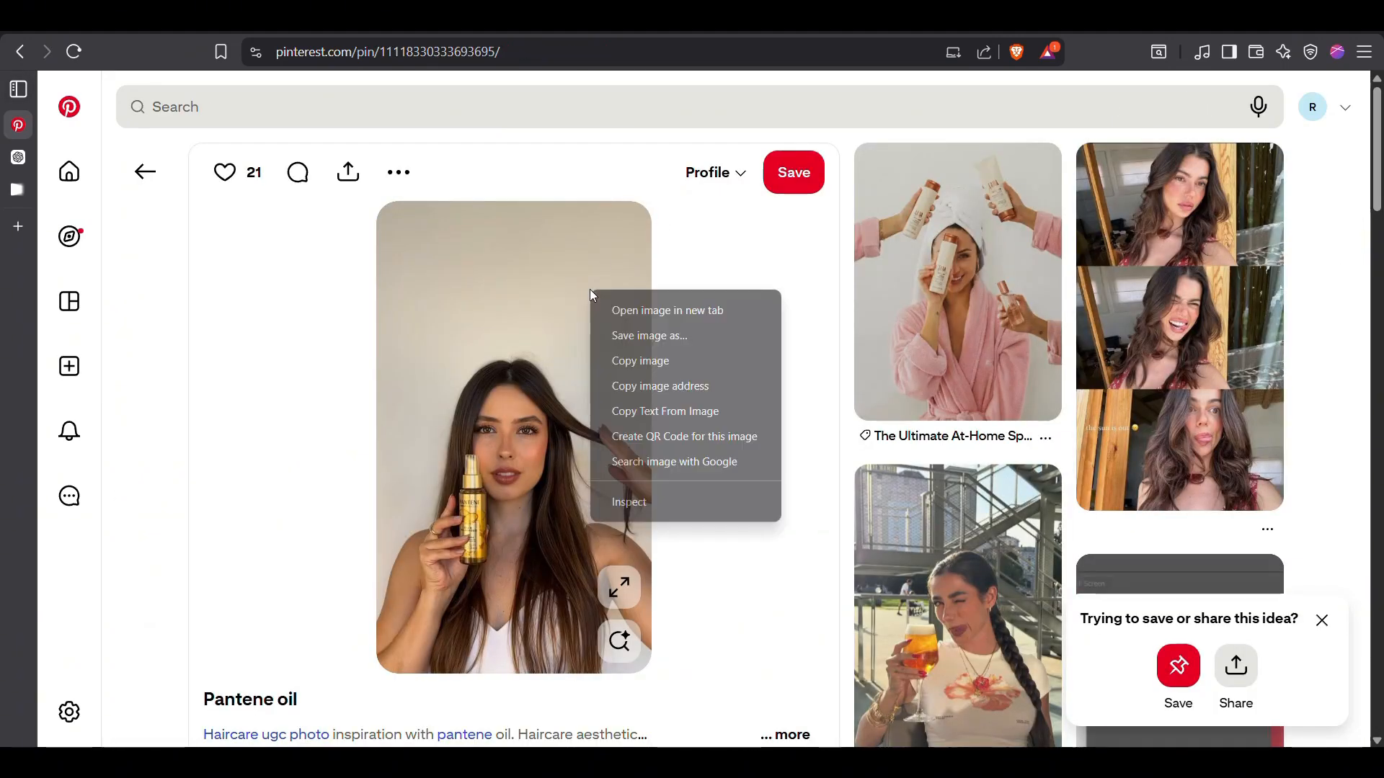
pyautogui.click(644, 336)
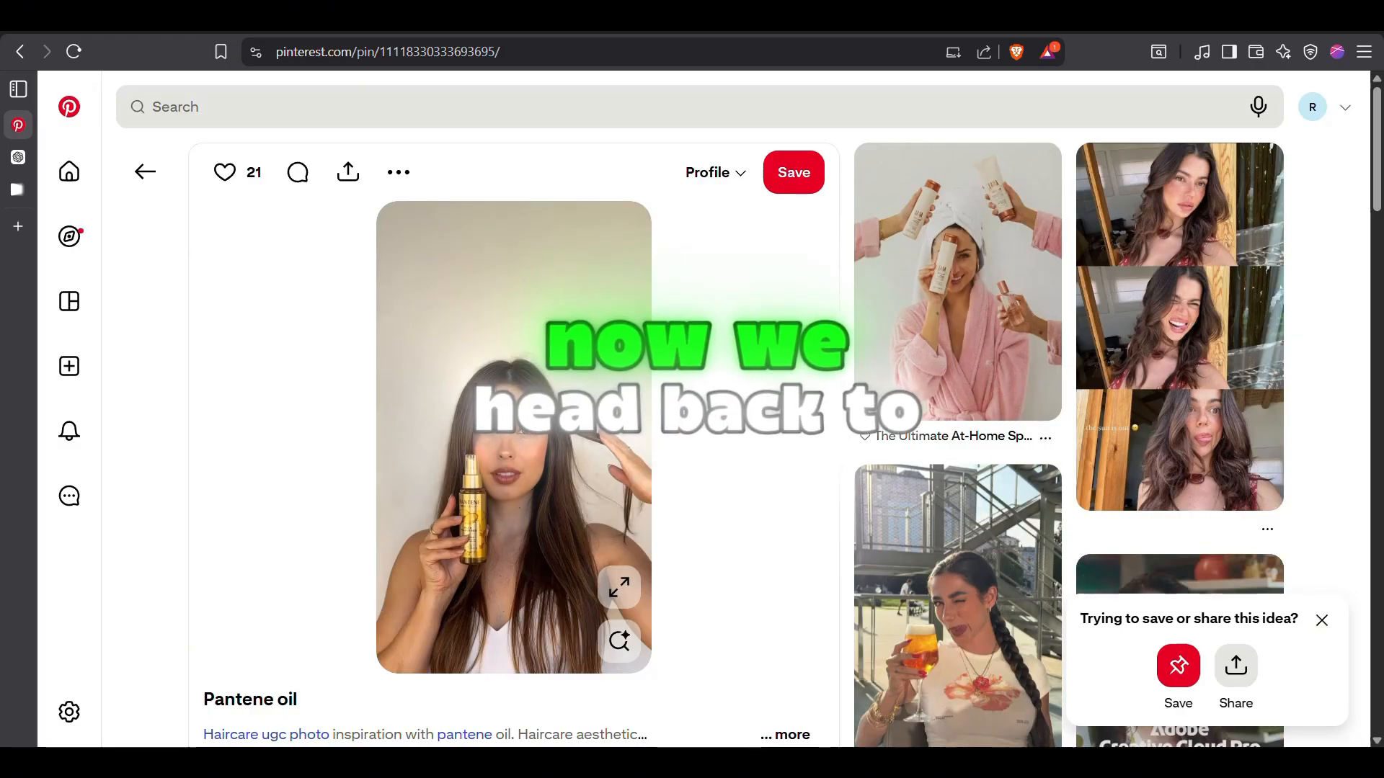
# Switch to Flow, create a new project and upload the café influencer image and the Pantene oil photo as ingredients in portrait crop
pyautogui.click(29, 190)
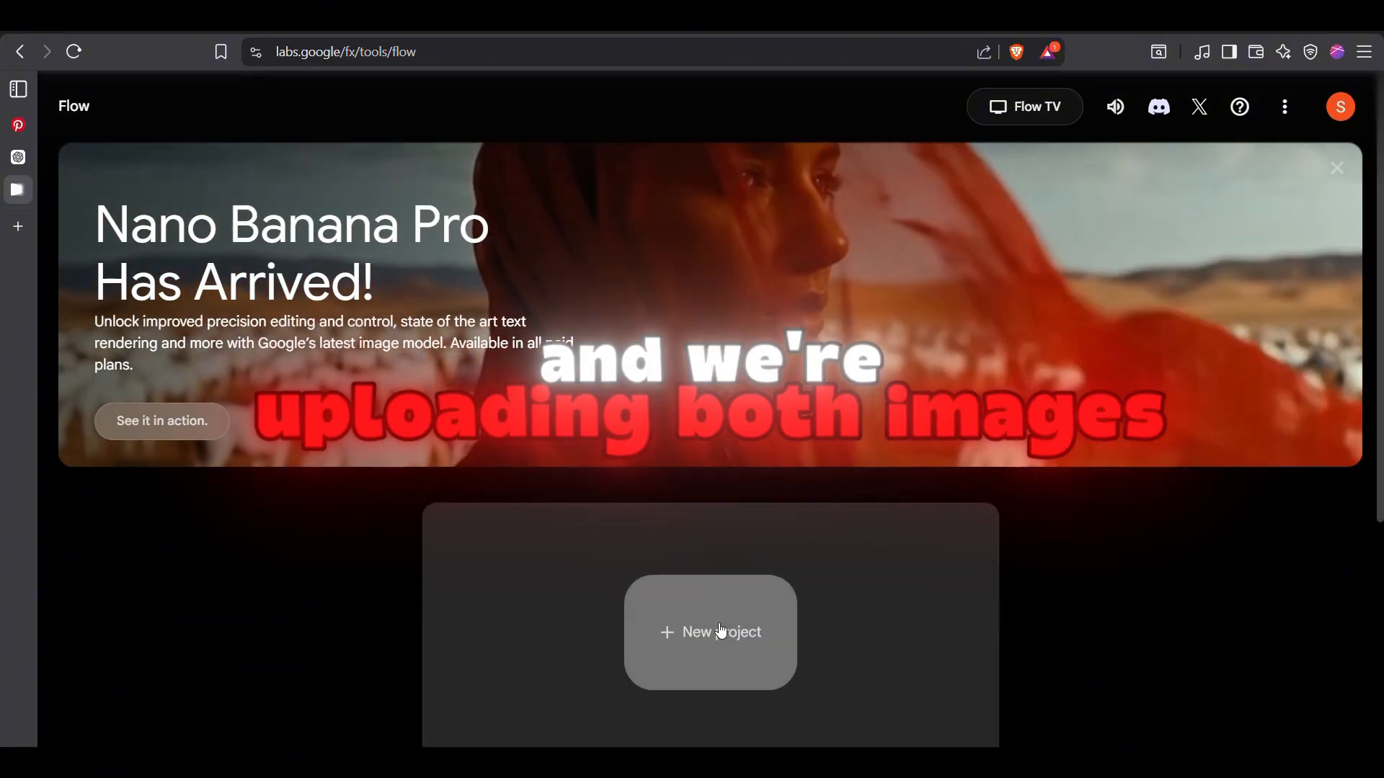
pyautogui.click(720, 631)
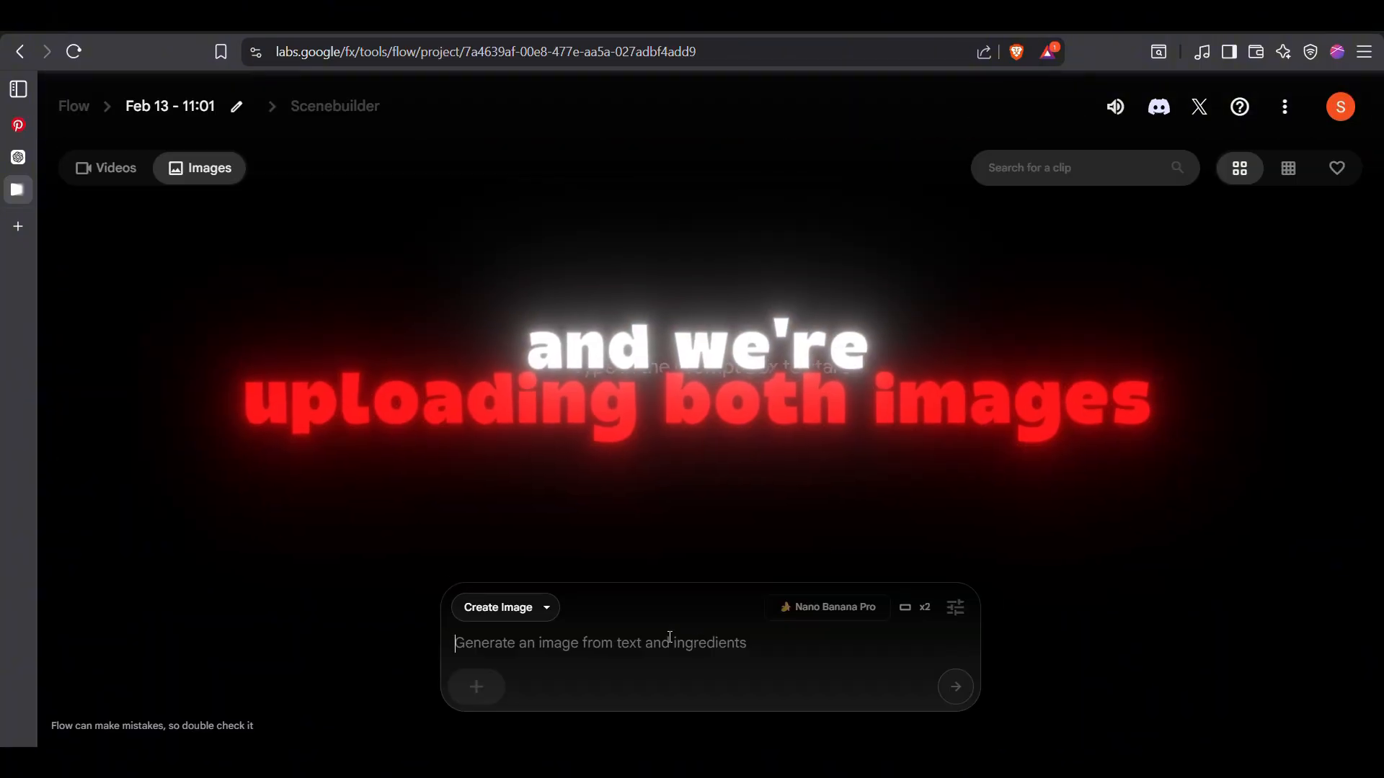
pyautogui.click(477, 688)
pyautogui.click(573, 497)
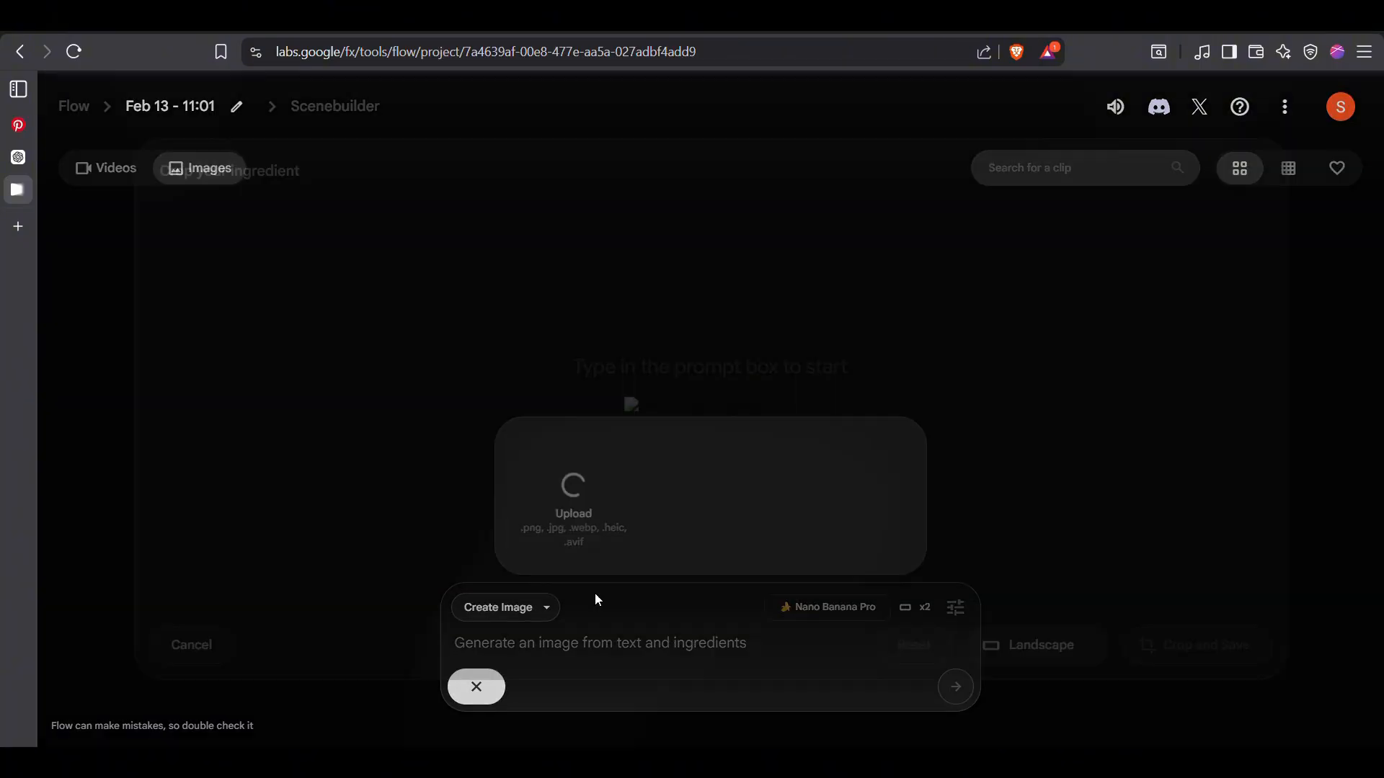
pyautogui.click(1053, 552)
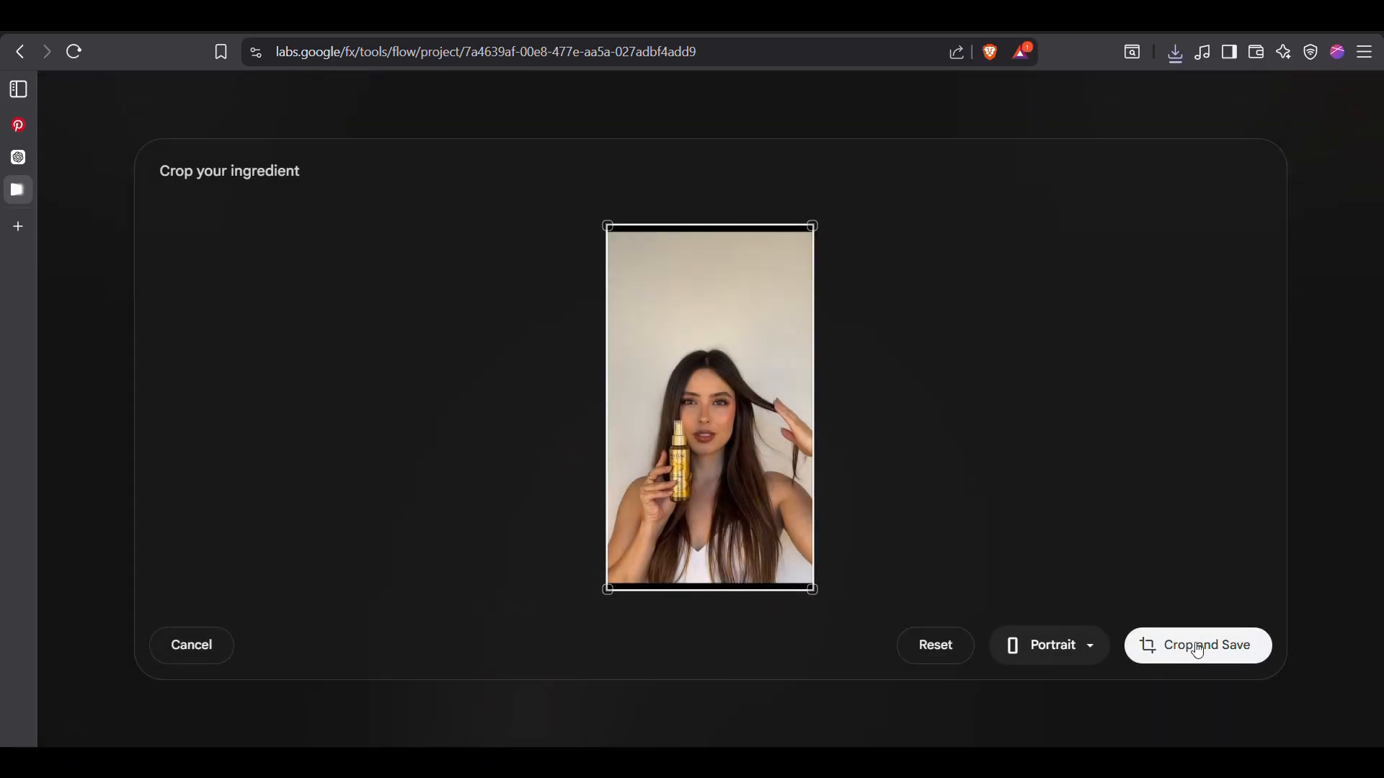
pyautogui.click(1197, 645)
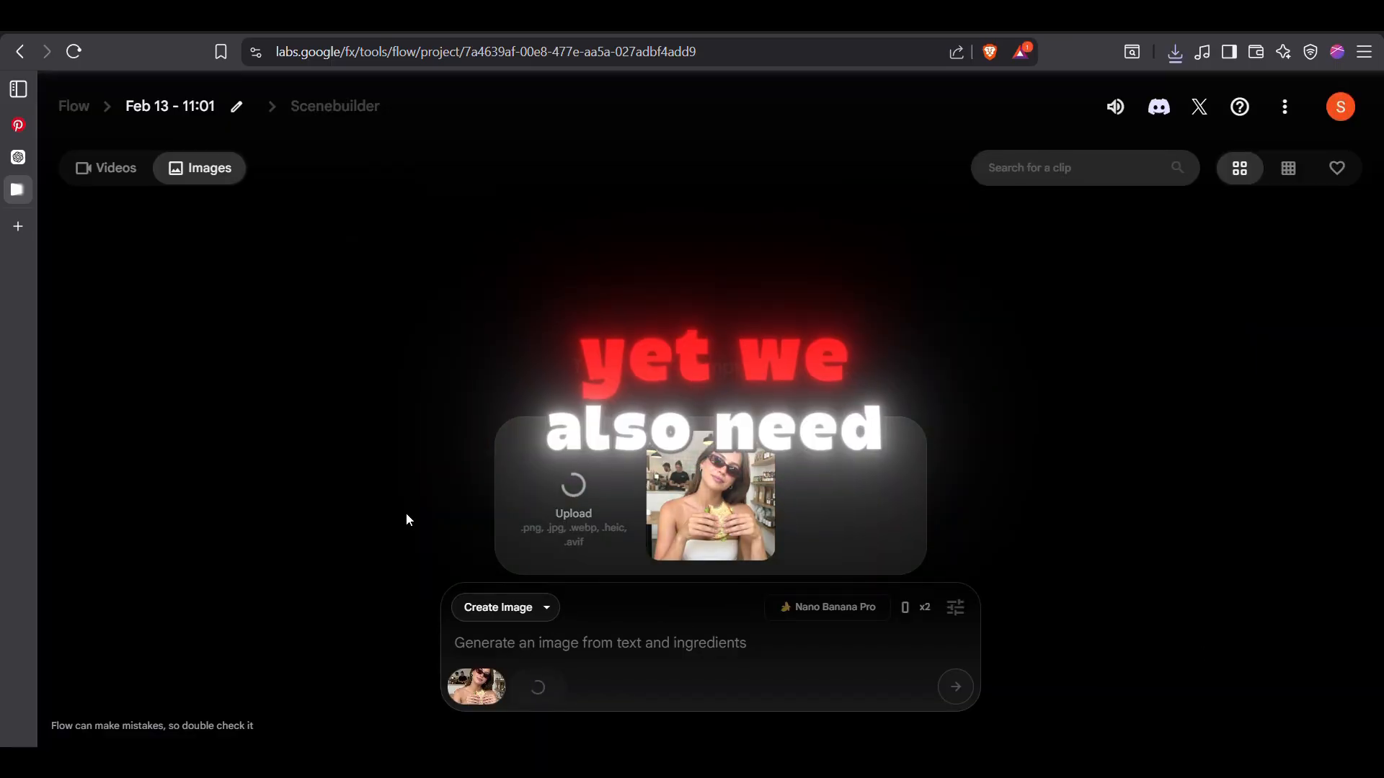
# Search Pinterest for "hair oil clean product photograph" and browse the results for a suitable product photo
pyautogui.click(53, 120)
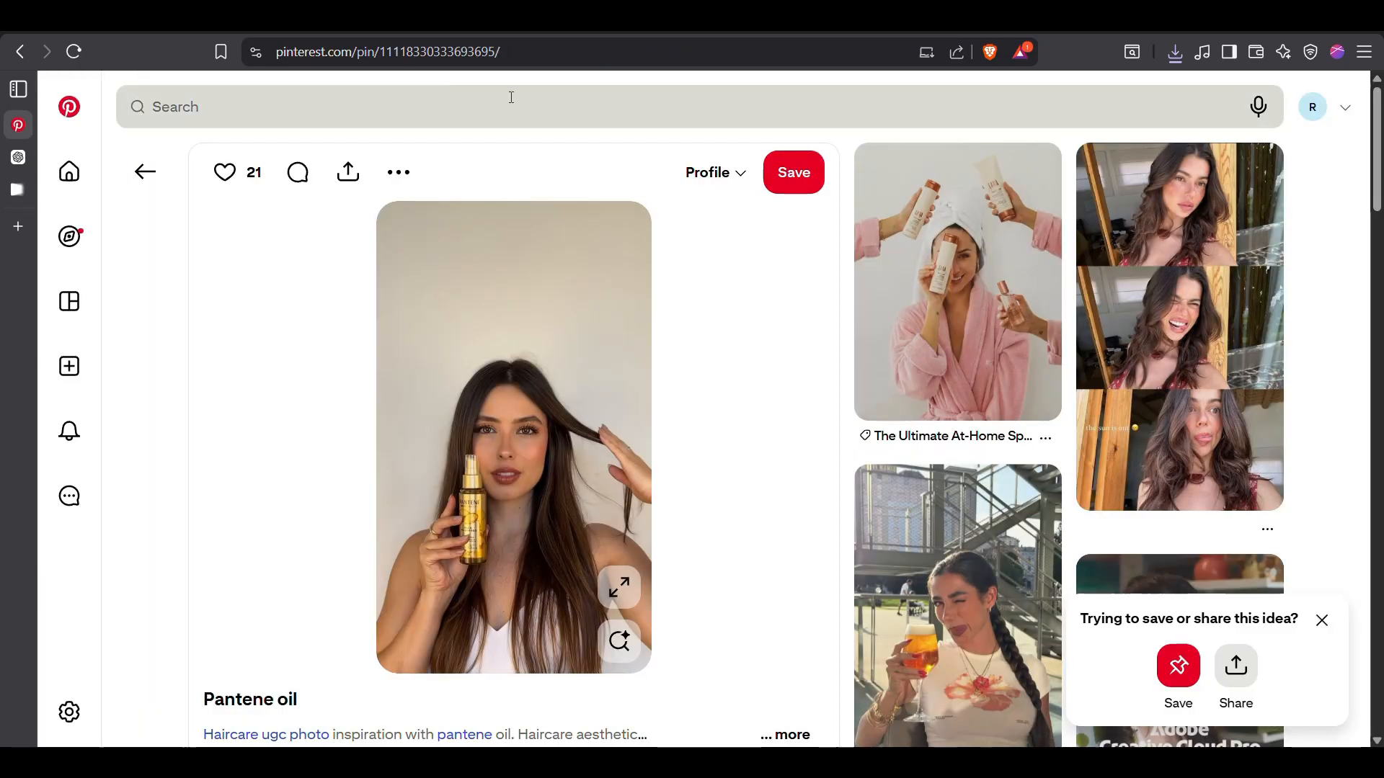
pyautogui.click(465, 91)
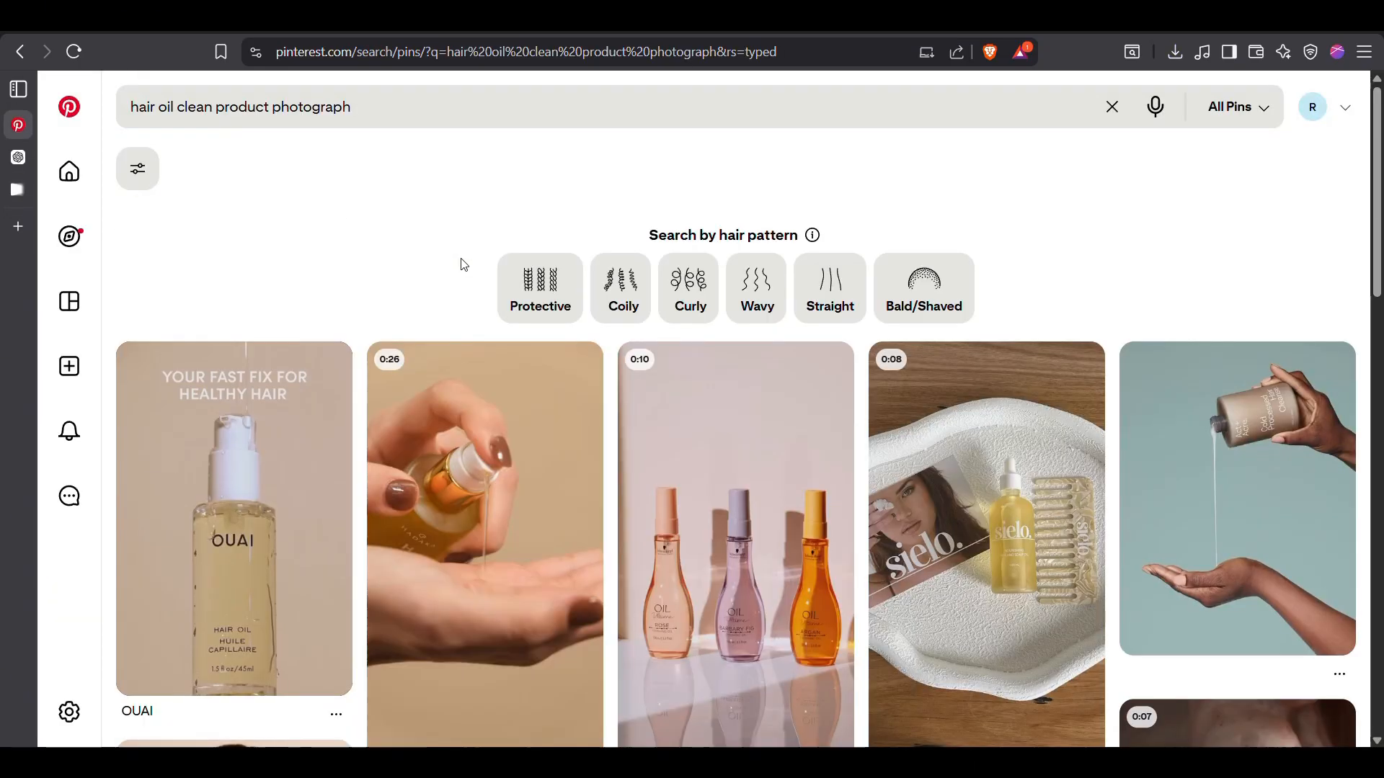
pyautogui.scroll(-15, 463, 265)
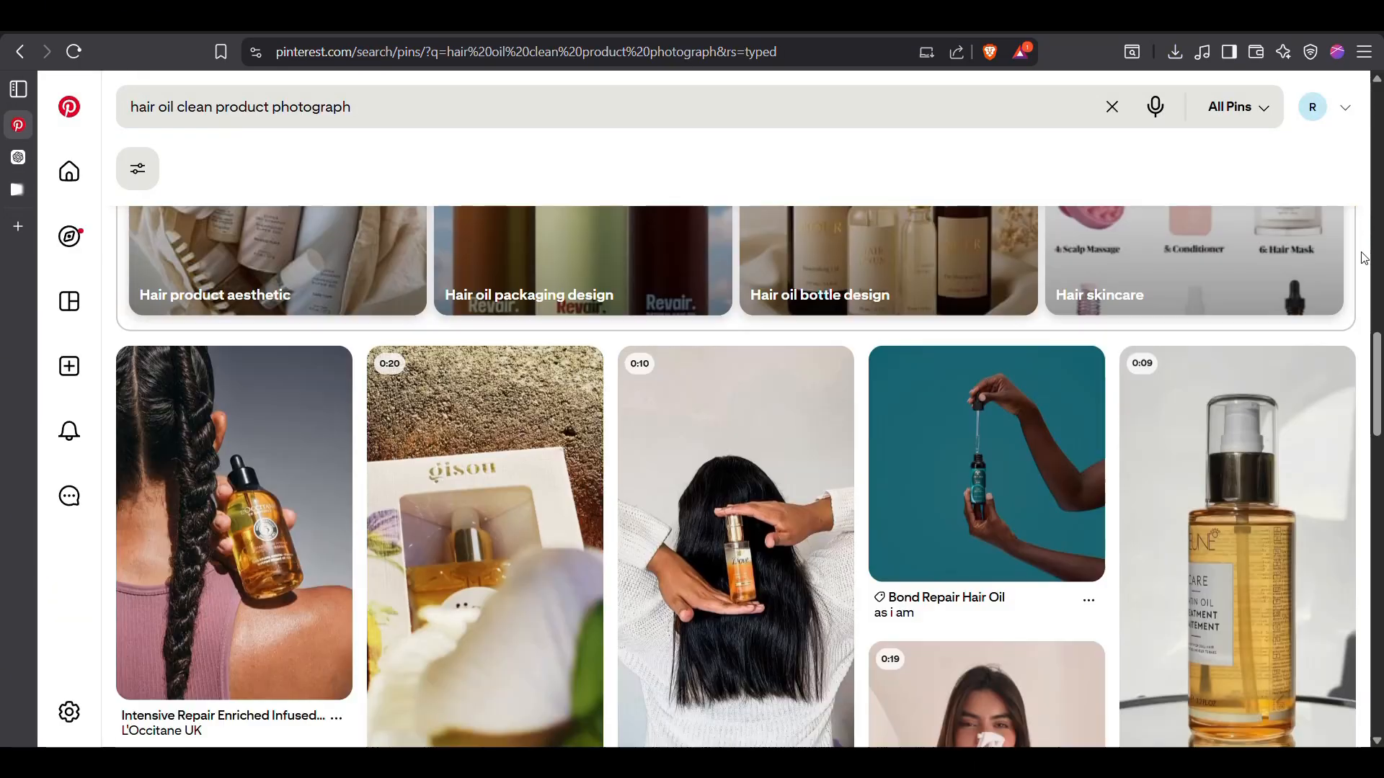
pyautogui.scroll(5, 1117, 519)
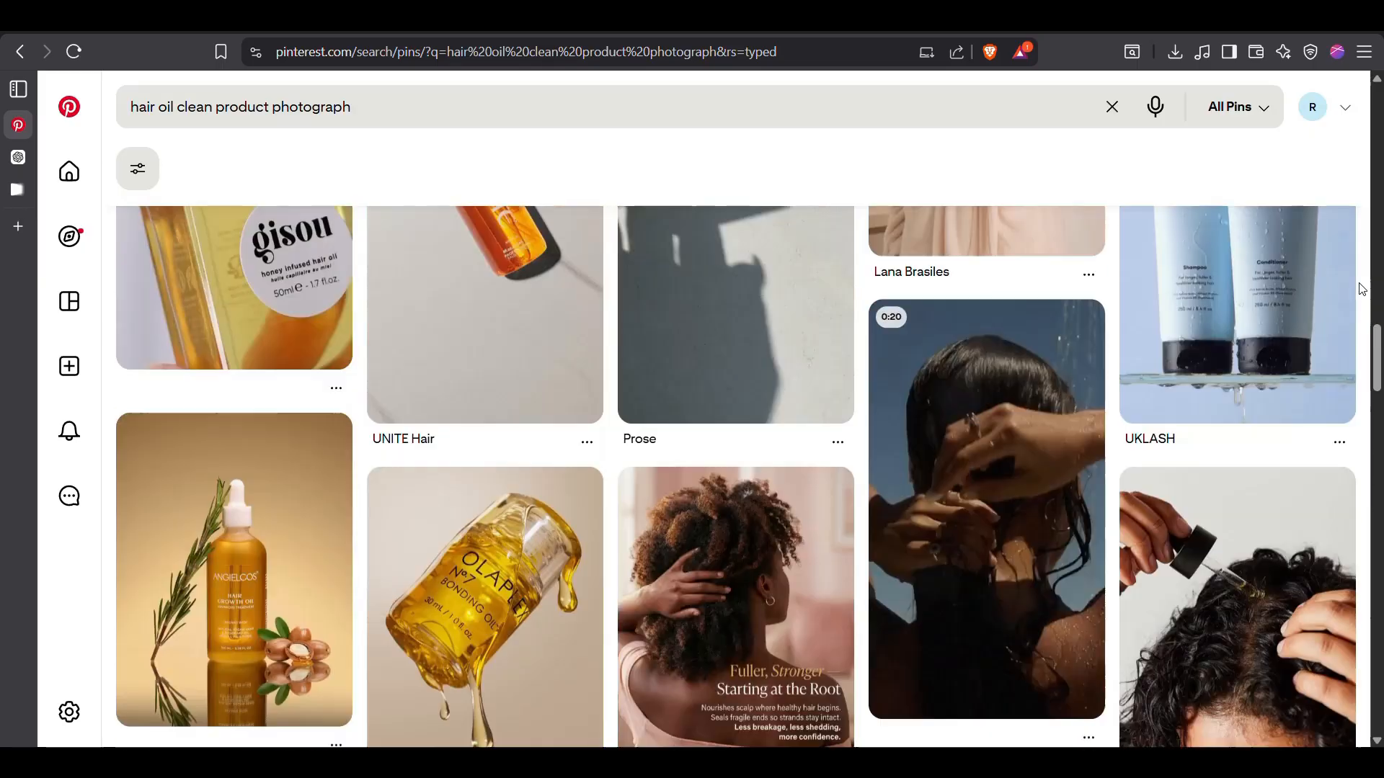
pyautogui.scroll(-15, 1298, 343)
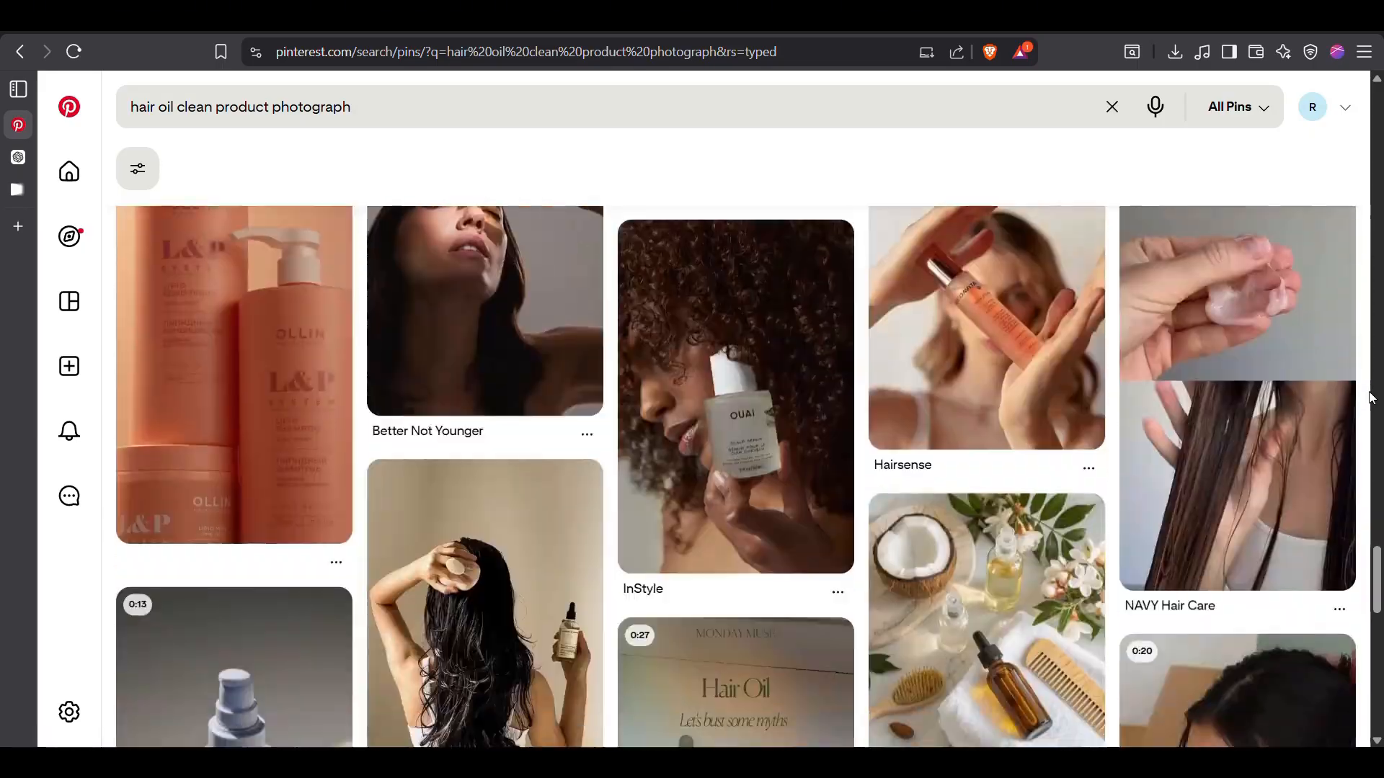
pyautogui.scroll(-15, 1370, 399)
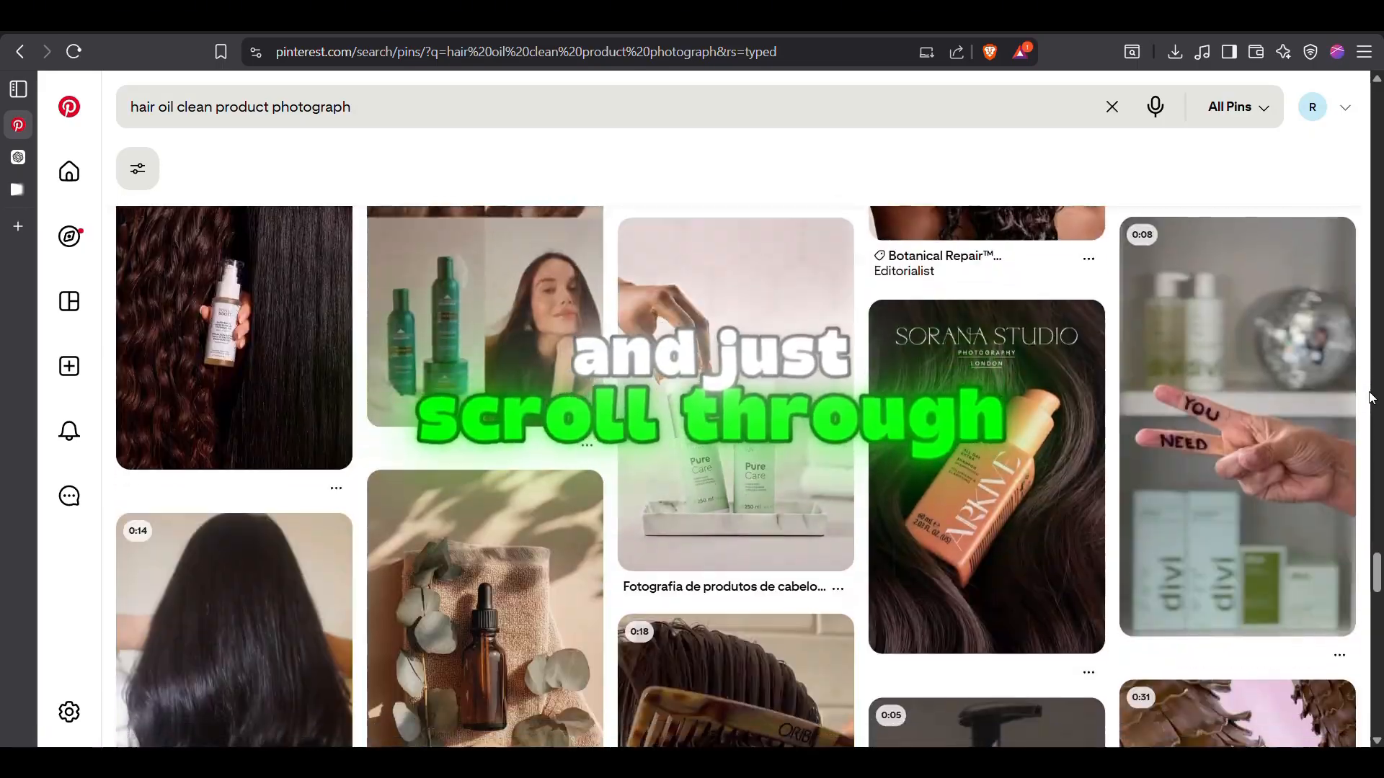
pyautogui.scroll(10, 1370, 398)
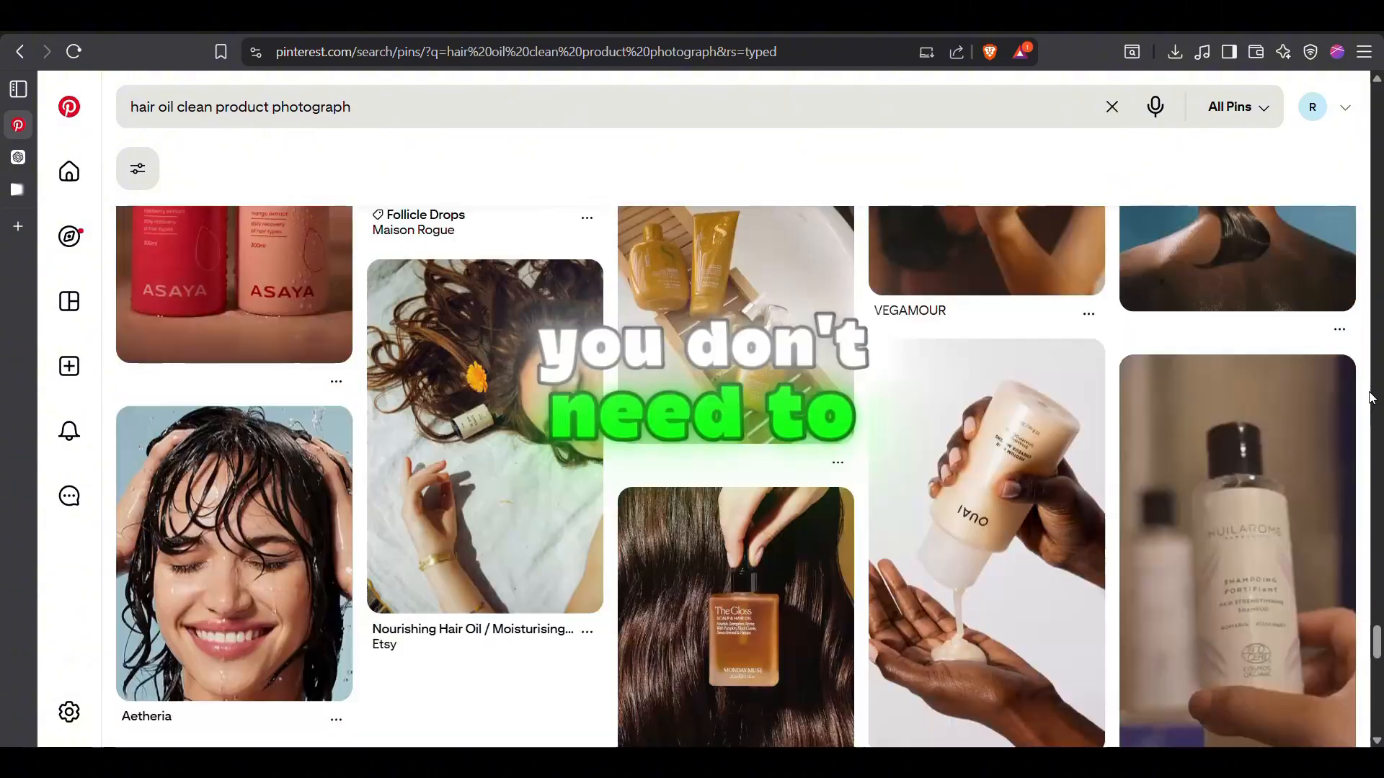
pyautogui.scroll(-10, 944, 454)
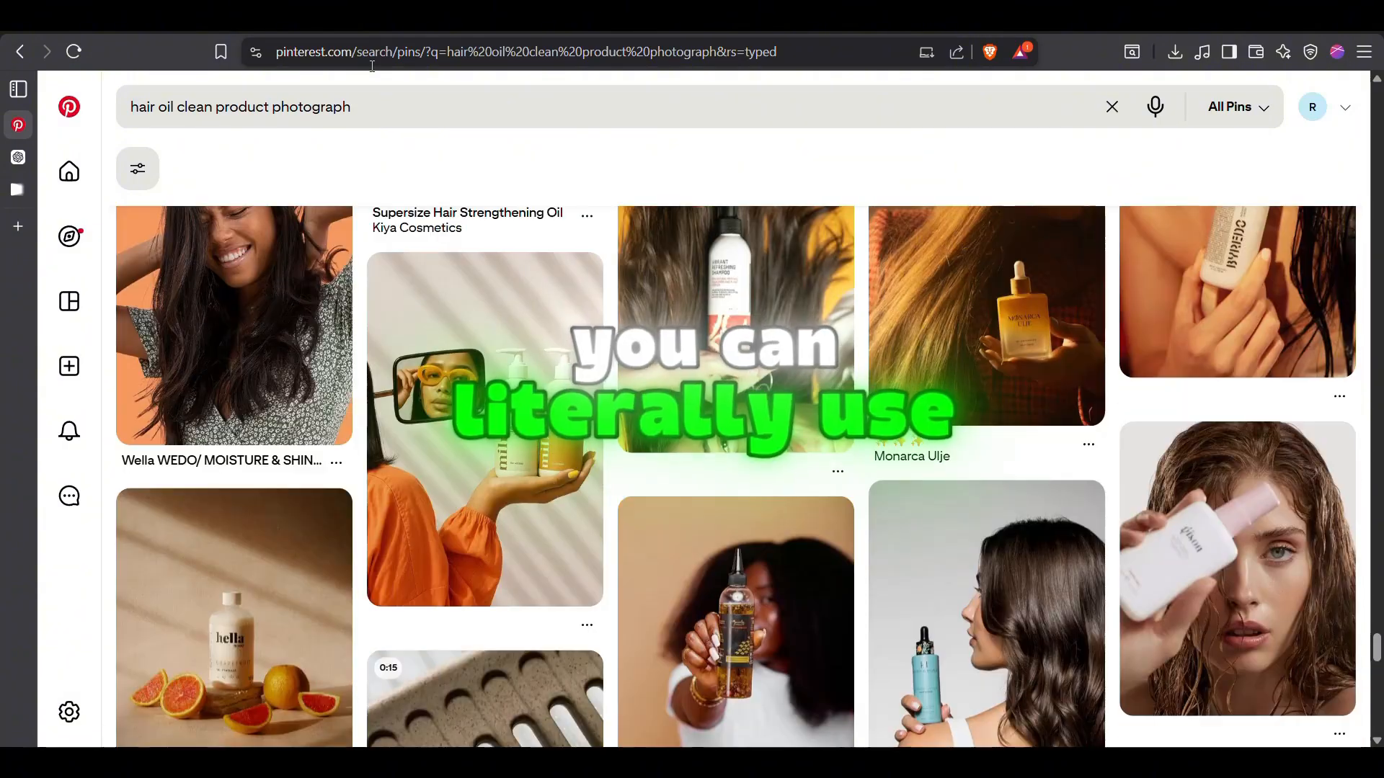
pyautogui.scroll(-15, 616, 541)
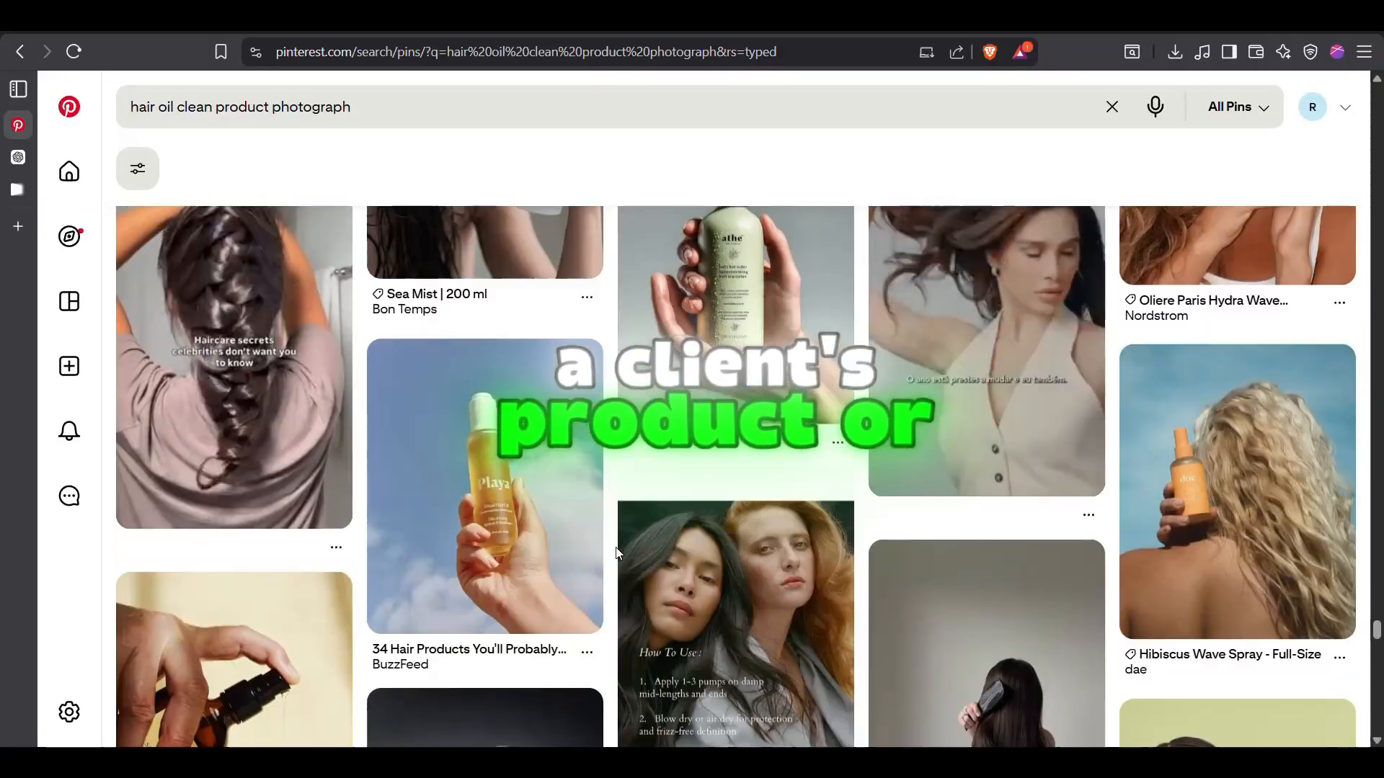
# Save the Dayglow Face Oil product image from its pin and upload it to the Flow project as the third ingredient
pyautogui.click(598, 547)
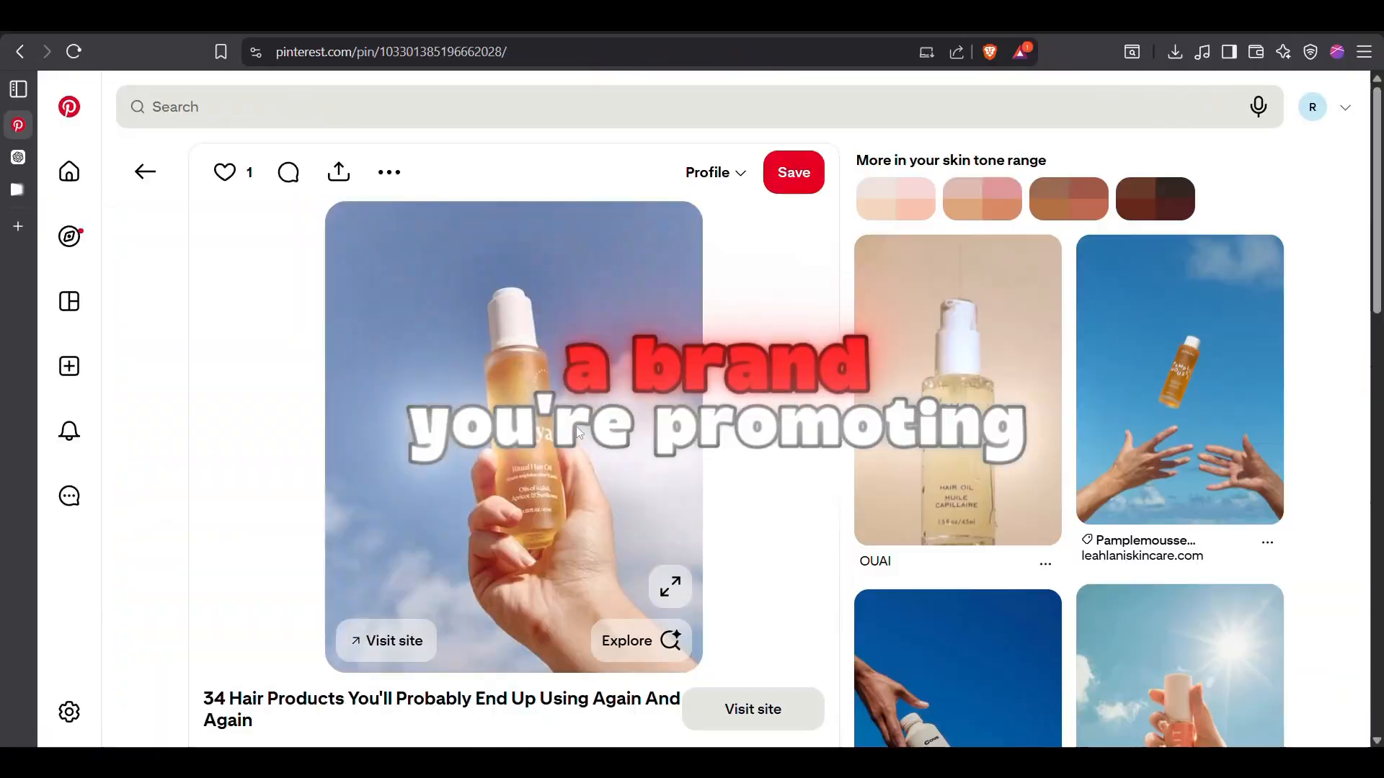
pyautogui.scroll(-3, 577, 426)
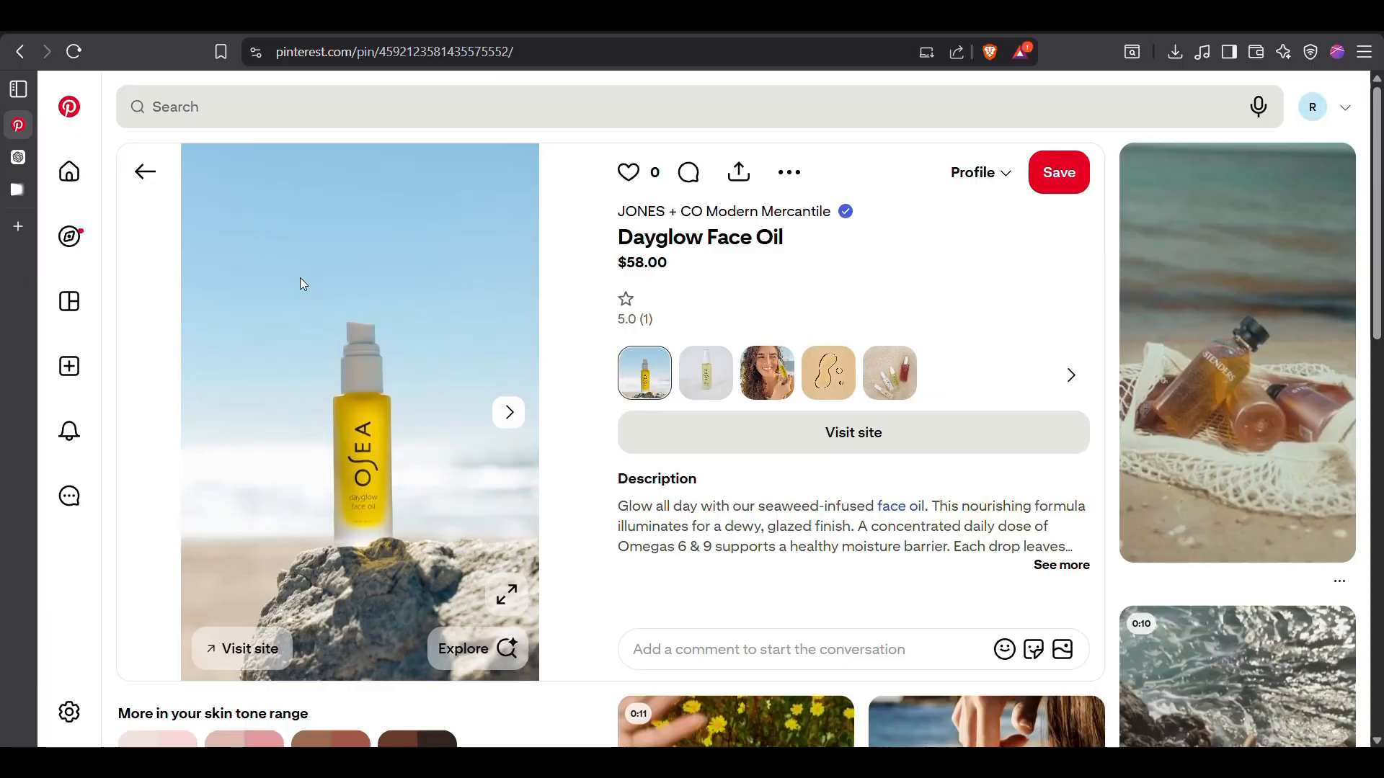
pyautogui.rightClick(300, 278)
pyautogui.click(356, 348)
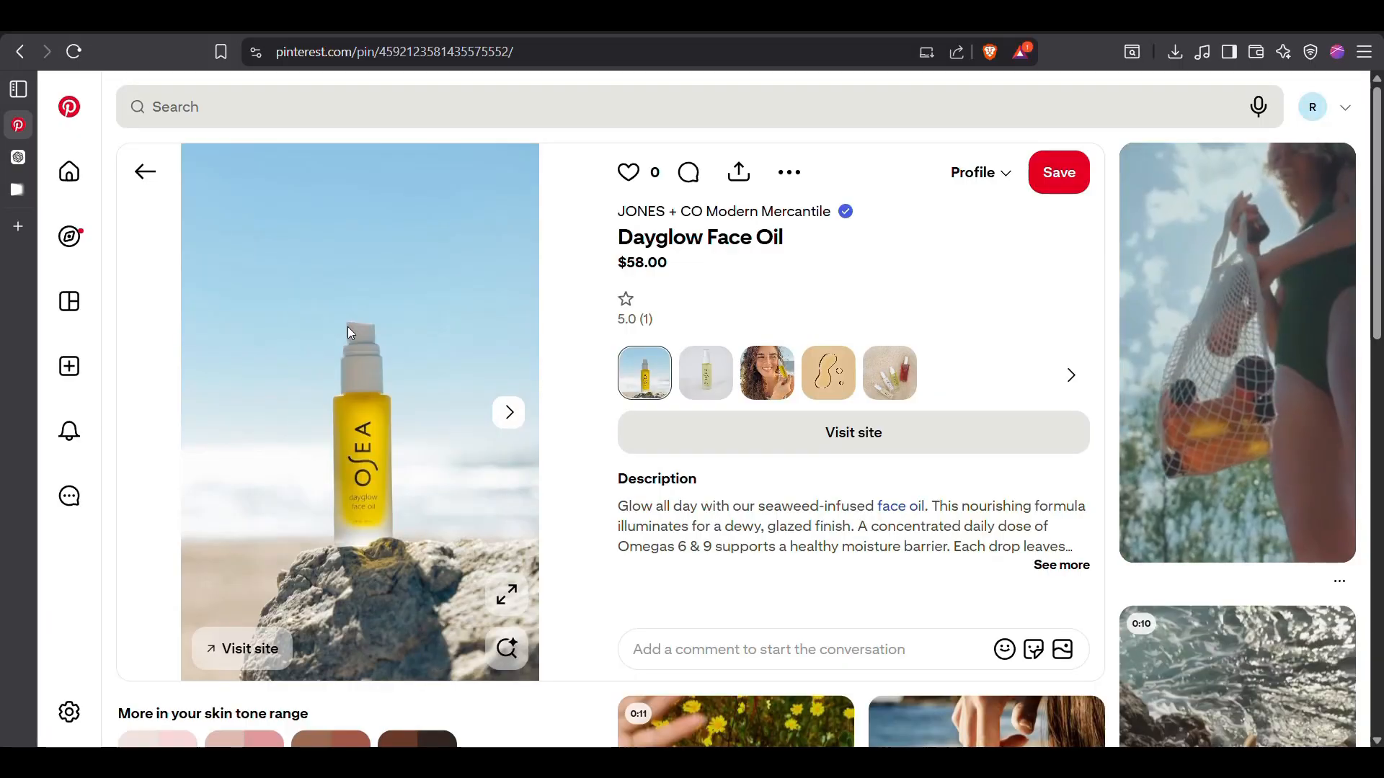
pyautogui.click(36, 186)
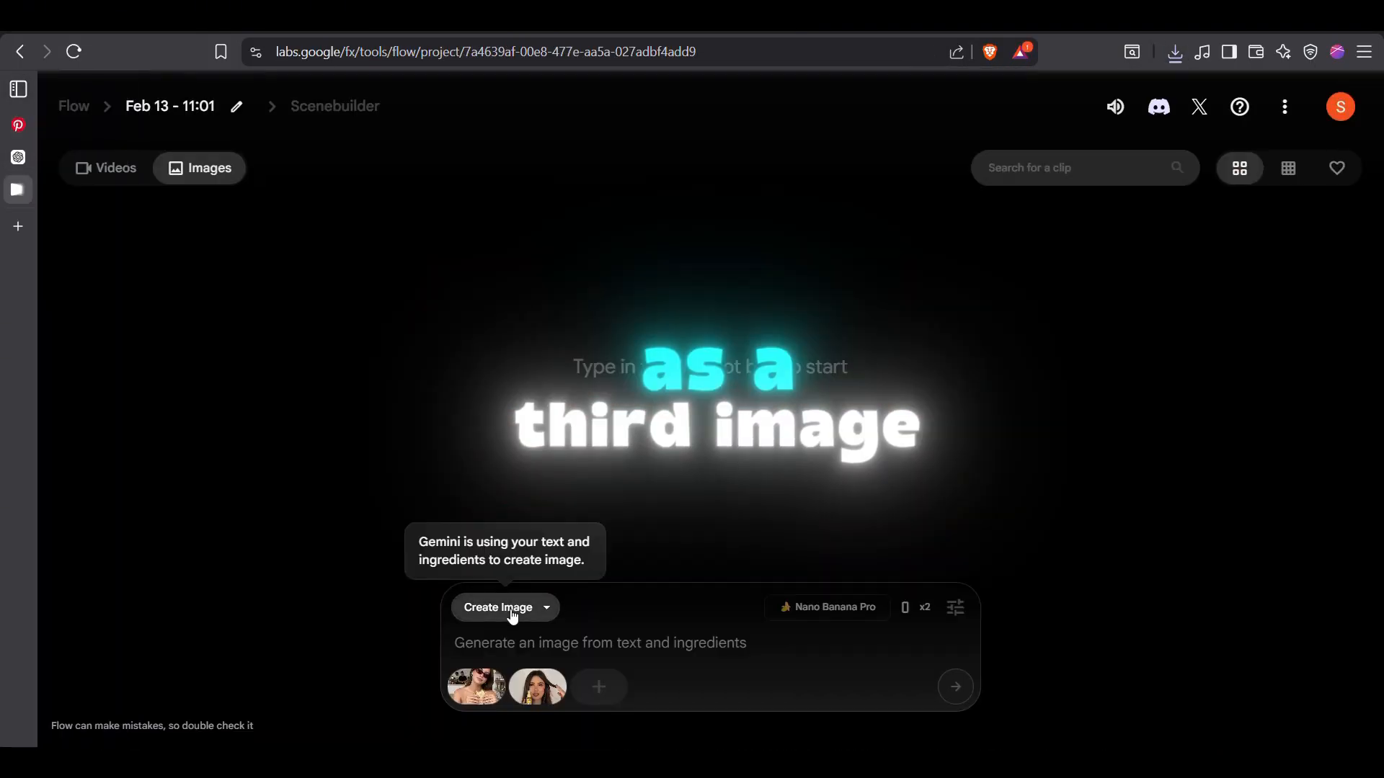
pyautogui.click(598, 686)
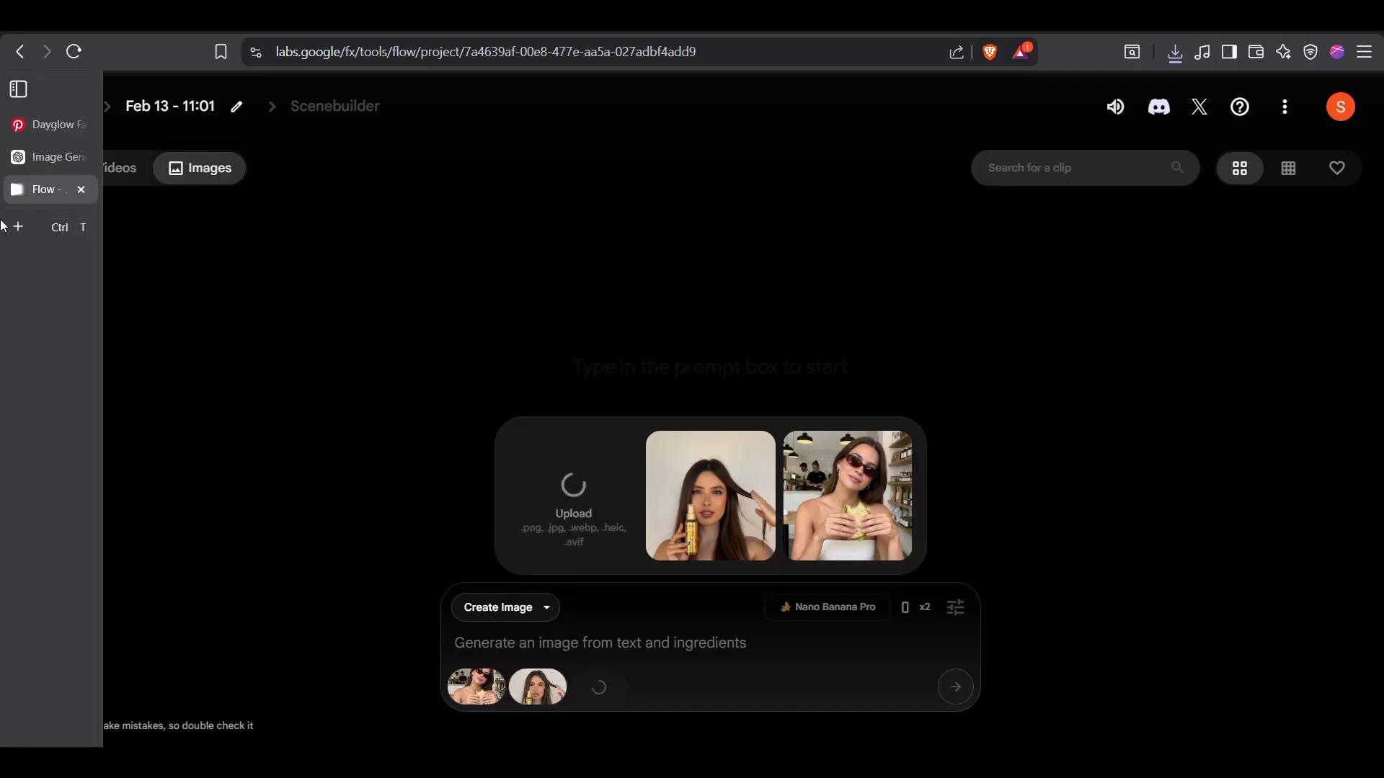
# Switch back to Pinterest and search for "landscape"
pyautogui.click(69, 116)
pyautogui.write('landscape')
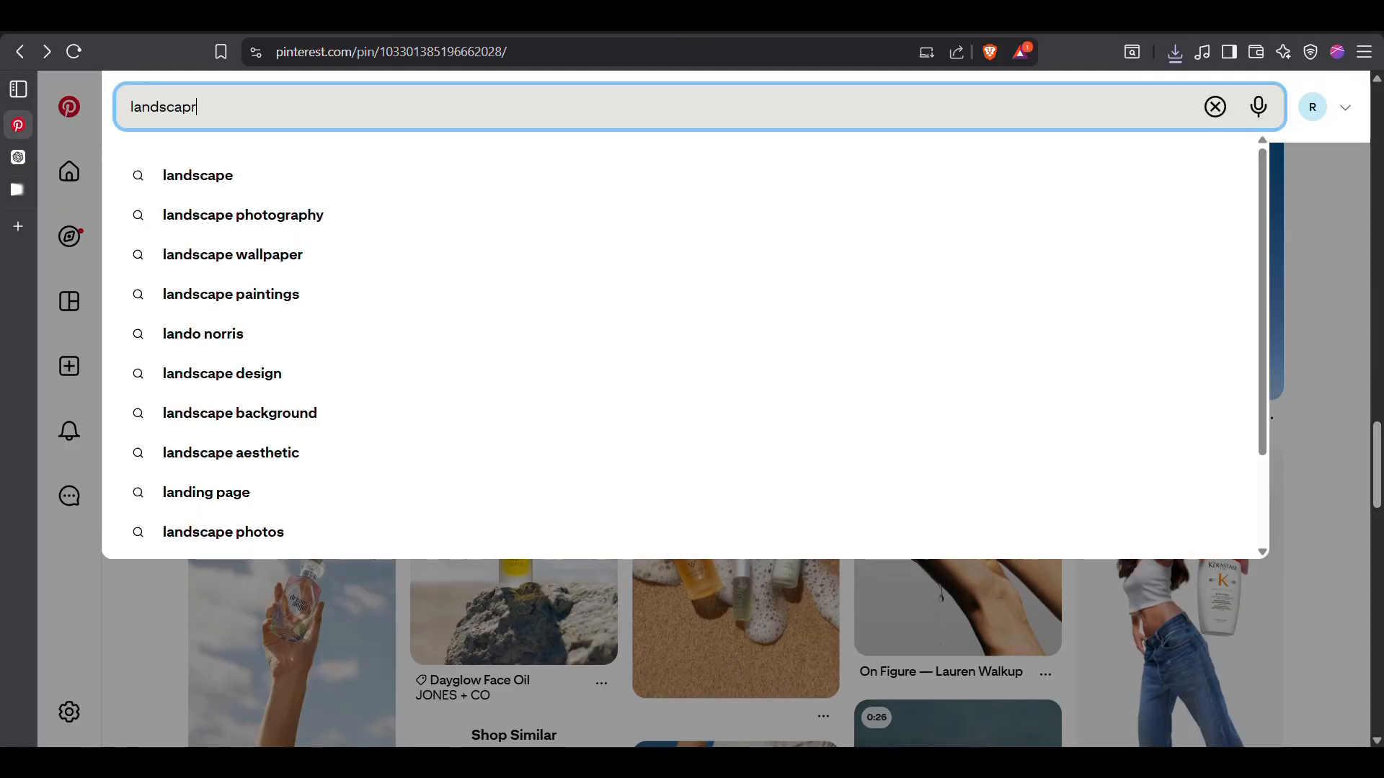
pyautogui.press('Return')
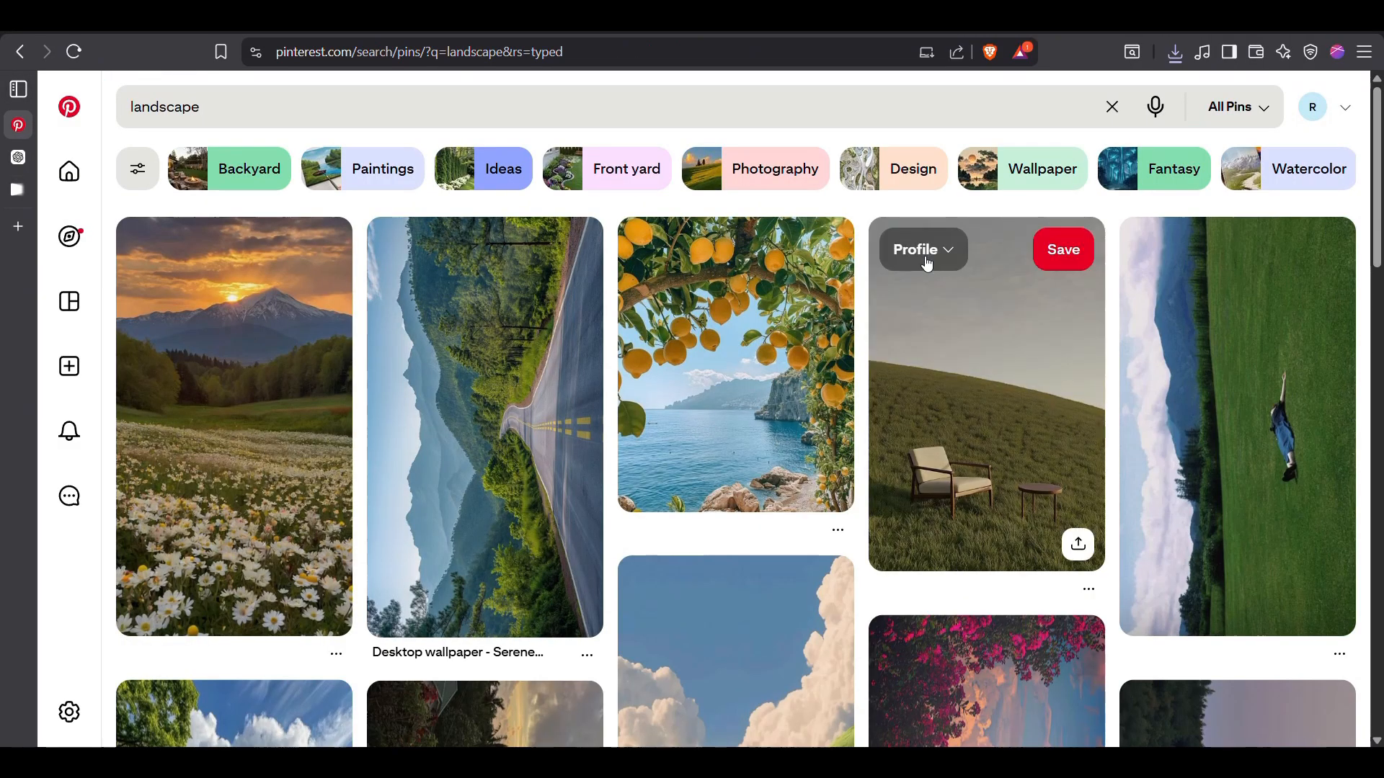
# Browse the landscape results, filter them to Backyard, and copy the image of the orange tree beside the white house
pyautogui.scroll(-15, 940, 425)
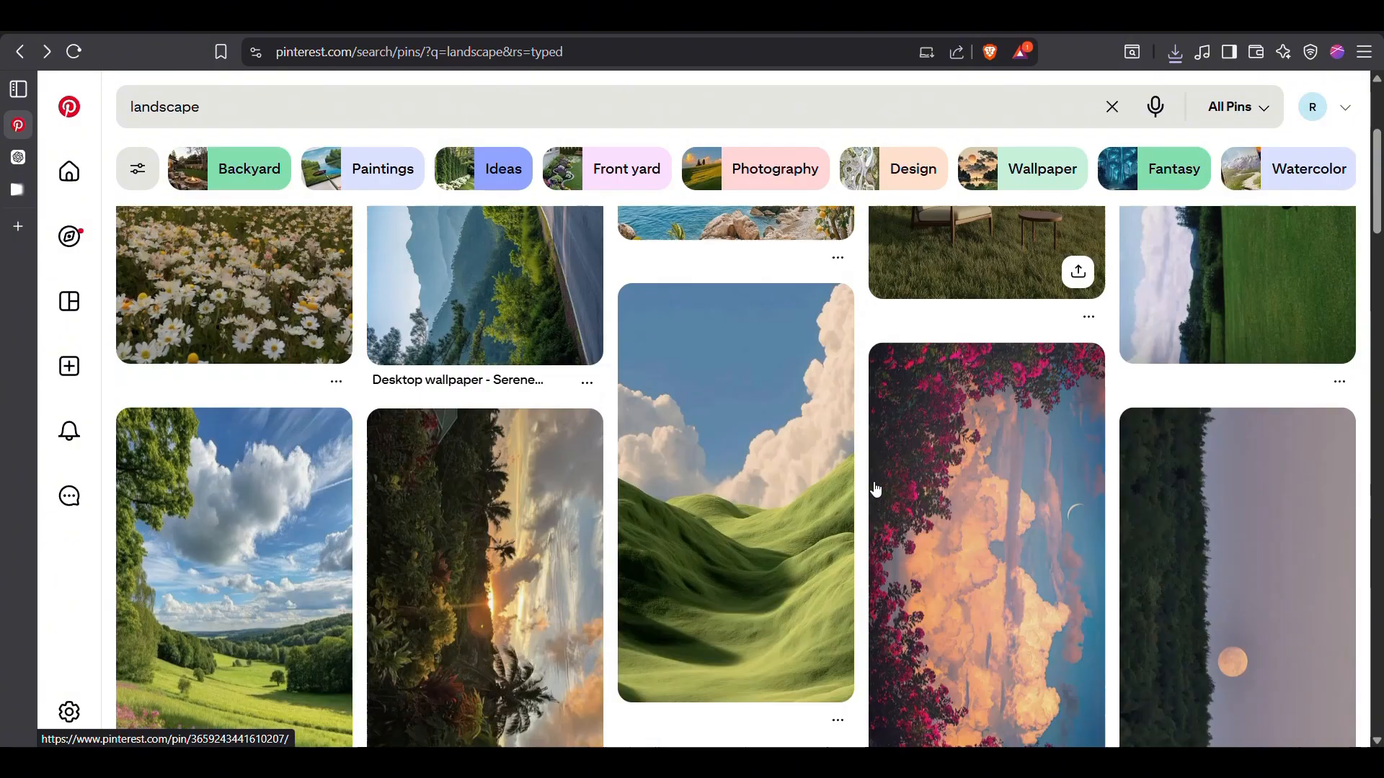
pyautogui.scroll(-15, 863, 487)
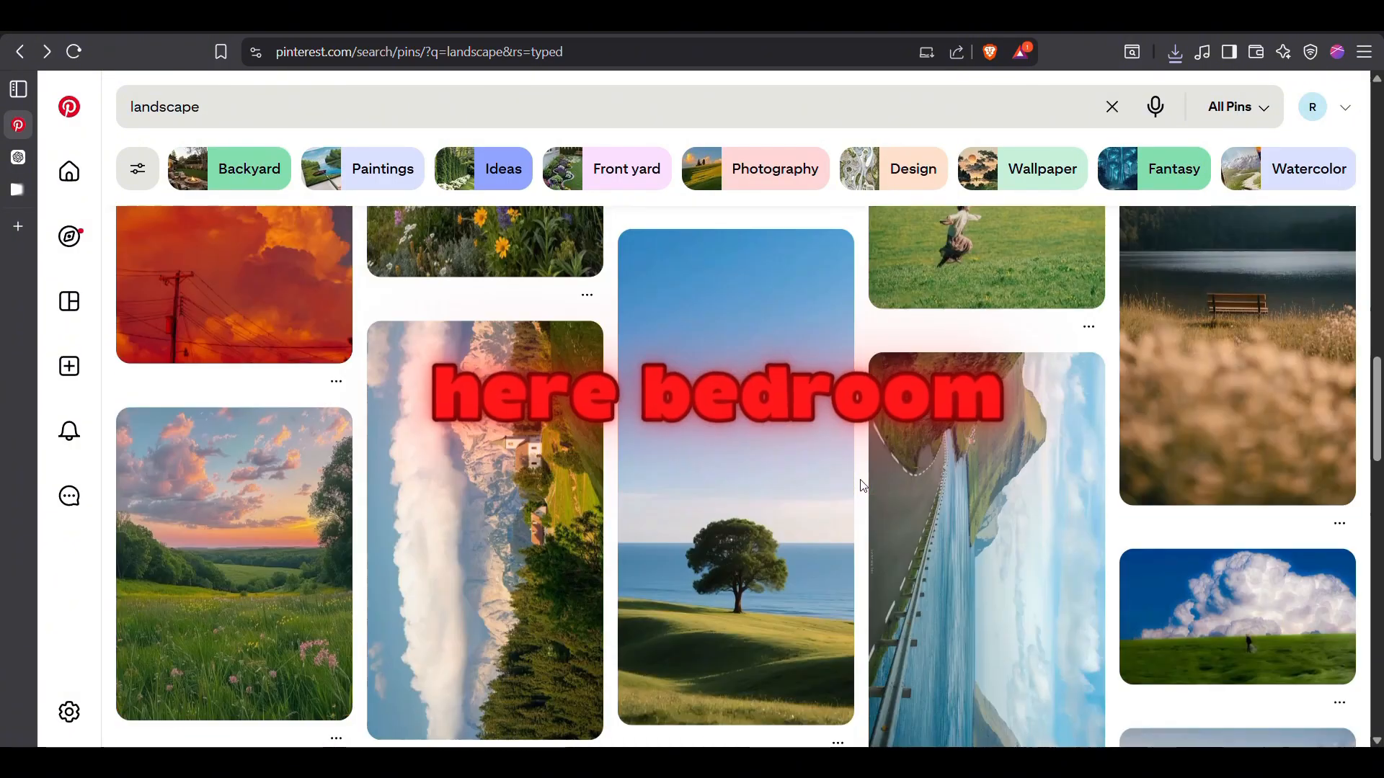
pyautogui.scroll(-12, 862, 486)
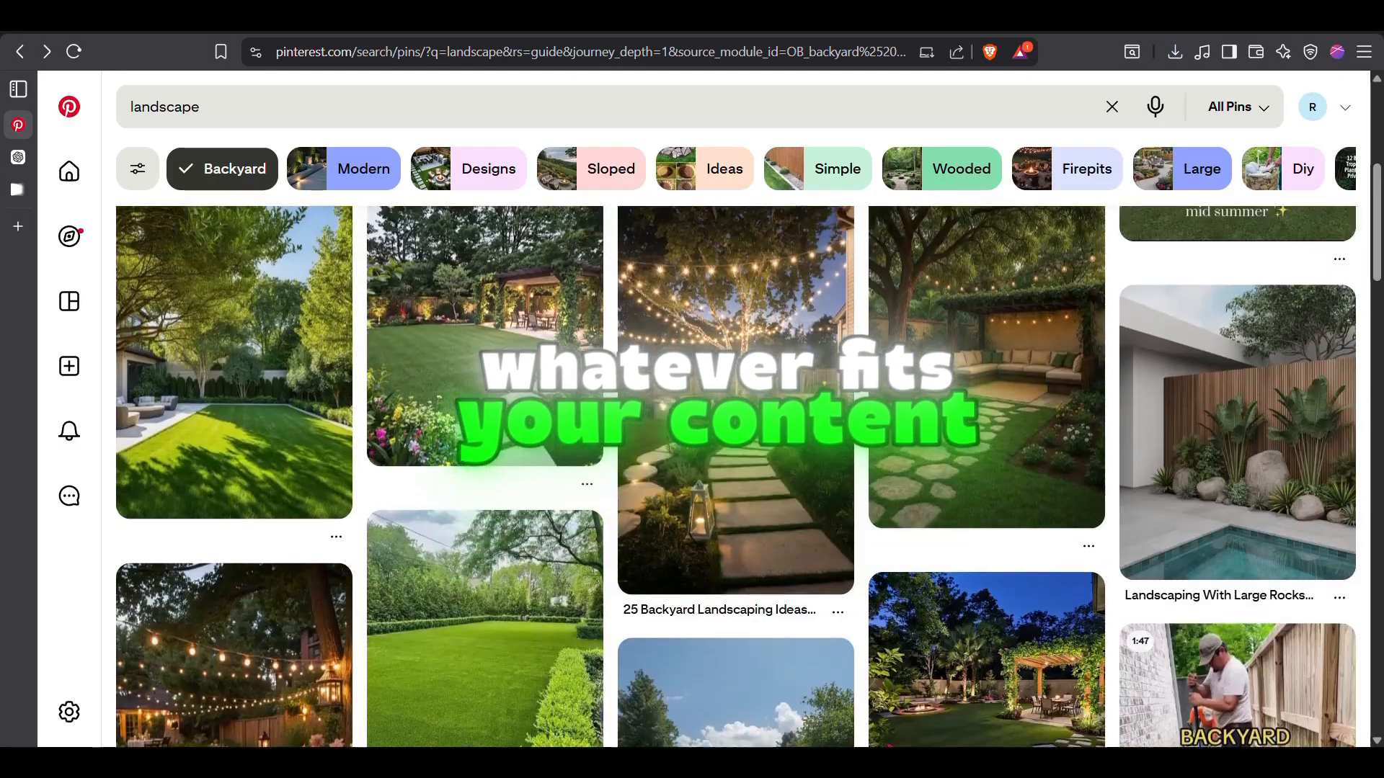
pyautogui.scroll(-5, 501, 477)
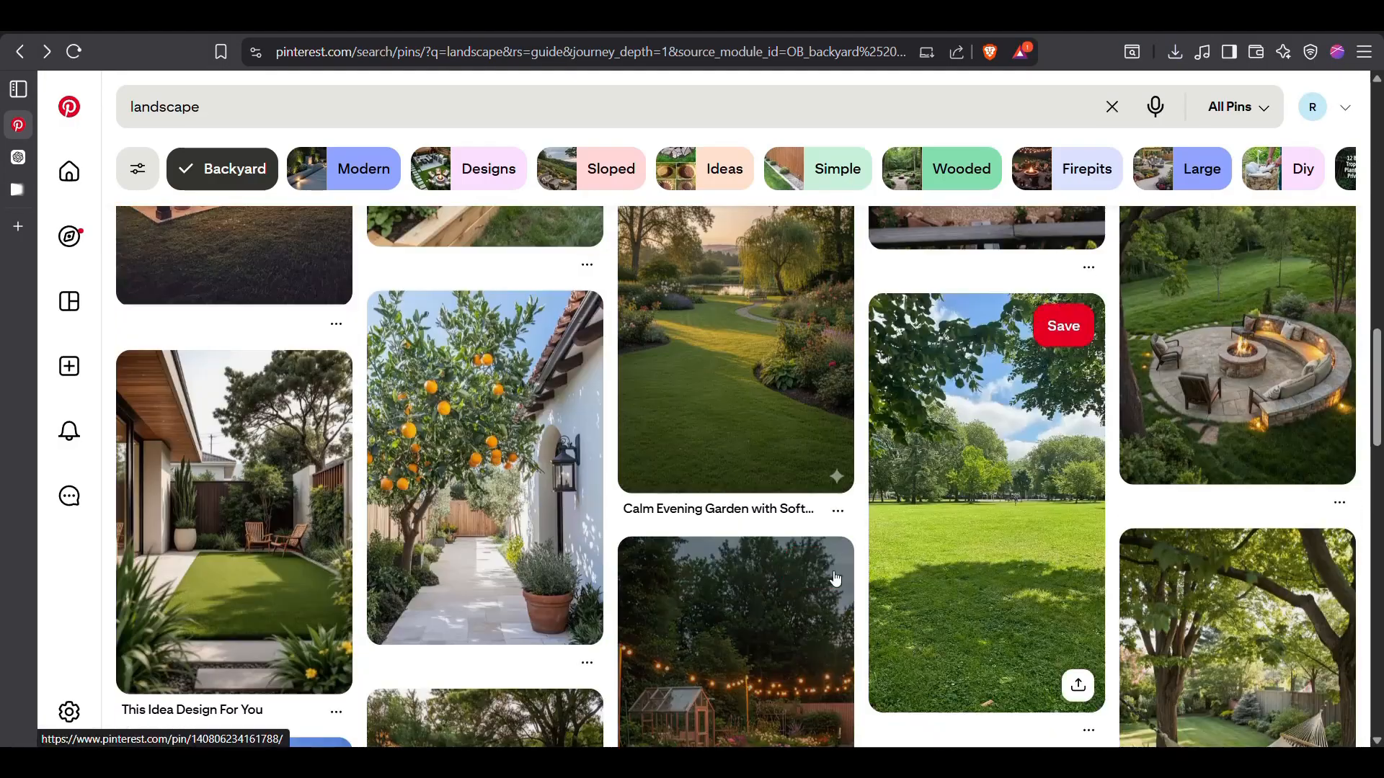
pyautogui.click(500, 477)
pyautogui.rightClick(504, 480)
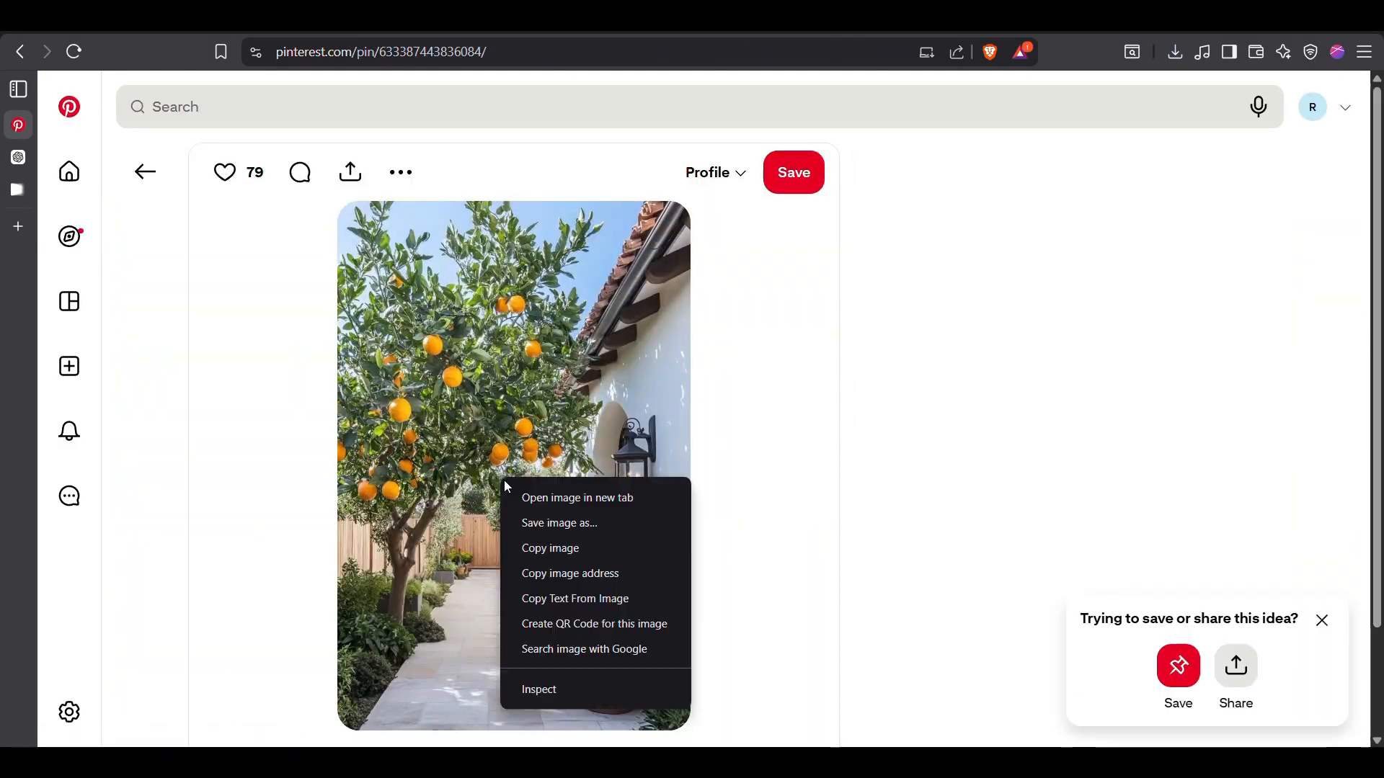
pyautogui.click(550, 541)
# Switch to the Flow project and paste the copied orange tree image as the fourth ingredient
pyautogui.click(18, 190)
pyautogui.click(671, 694)
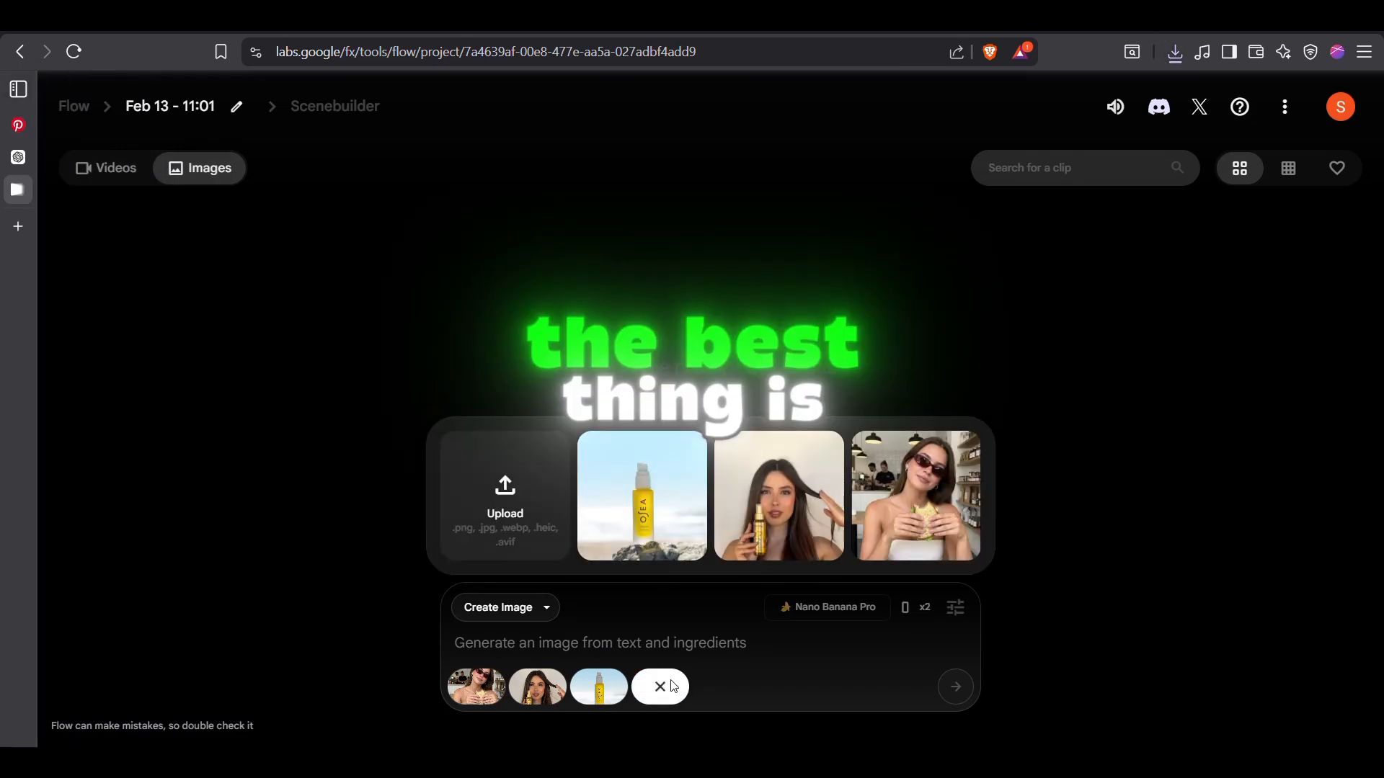
pyautogui.click(566, 647)
pyautogui.hotkey('ctrl', 'v')
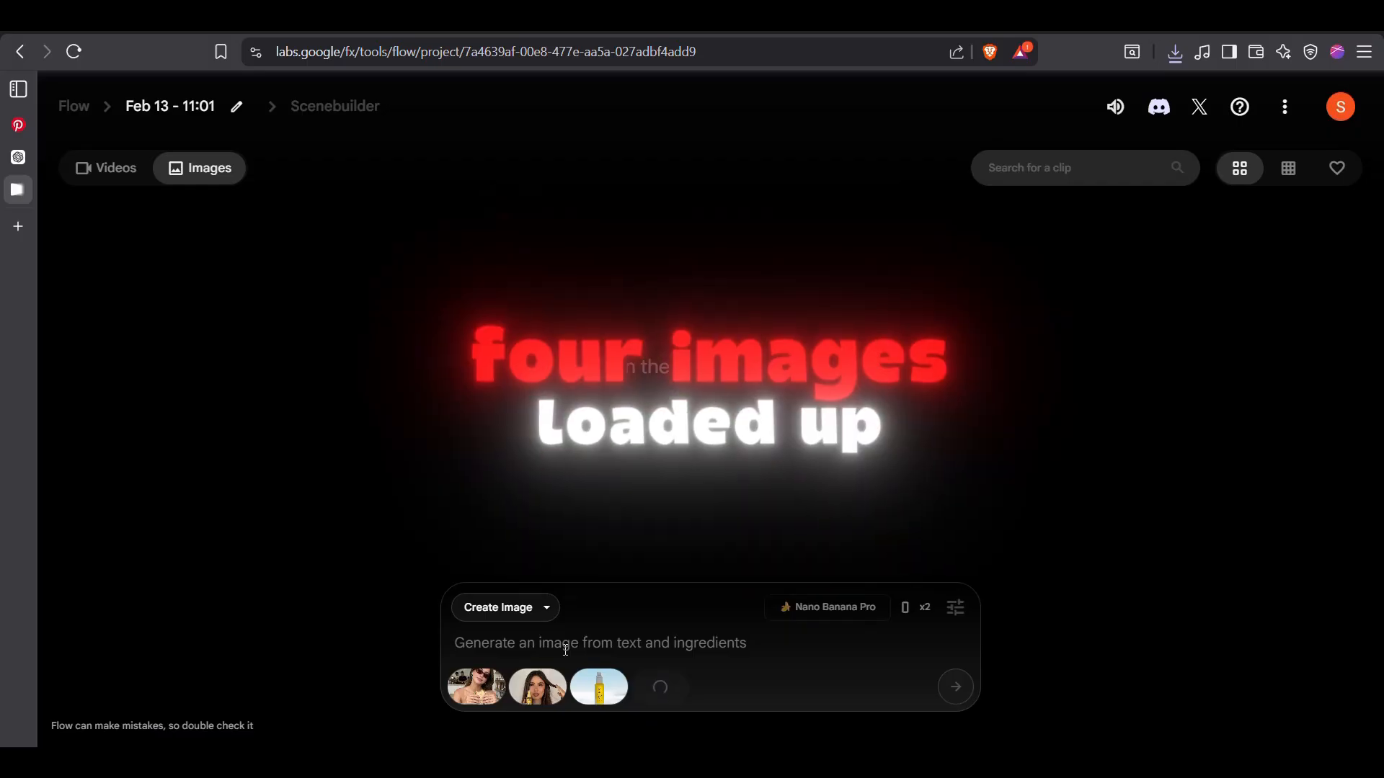
# Begin the image prompt with "Make the woman in image 1,"
pyautogui.write('The ')
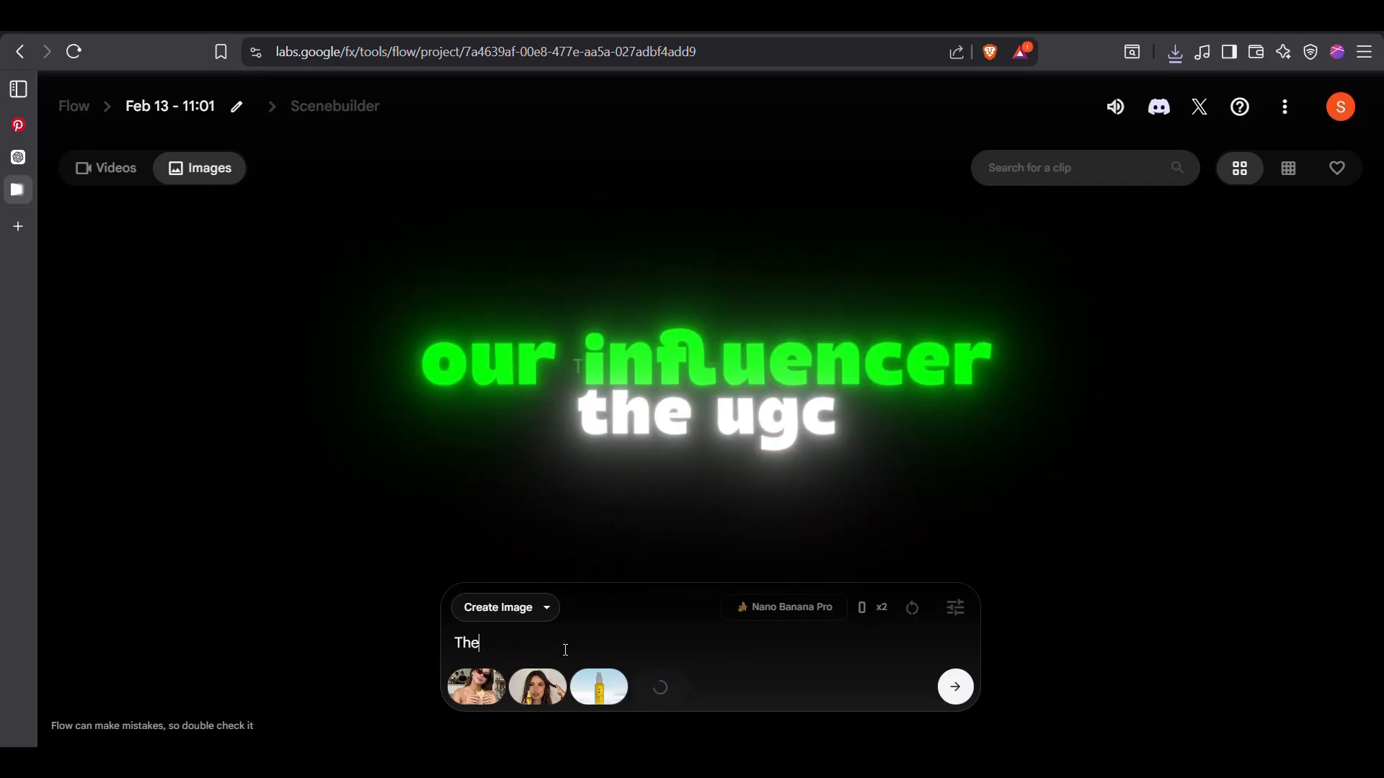
pyautogui.write('woman in ')
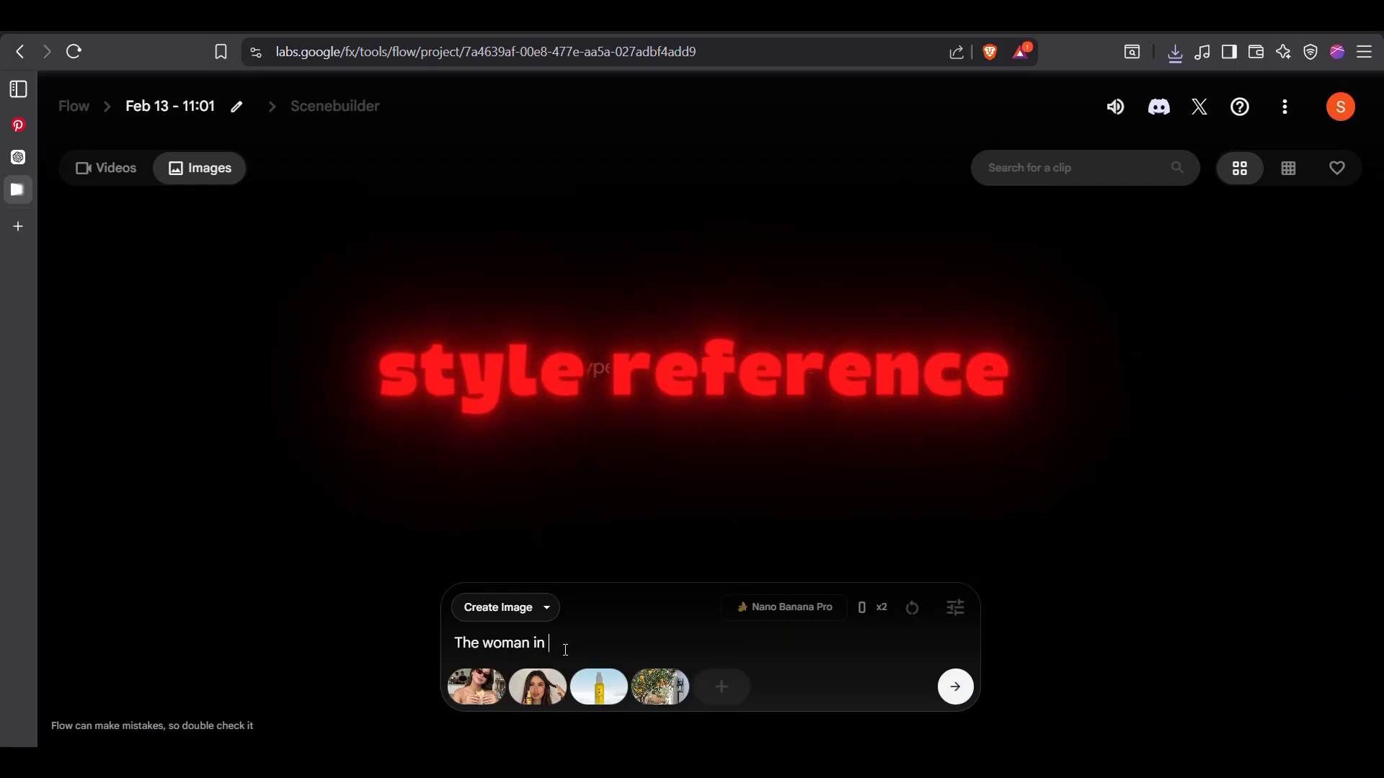
pyautogui.write('image')
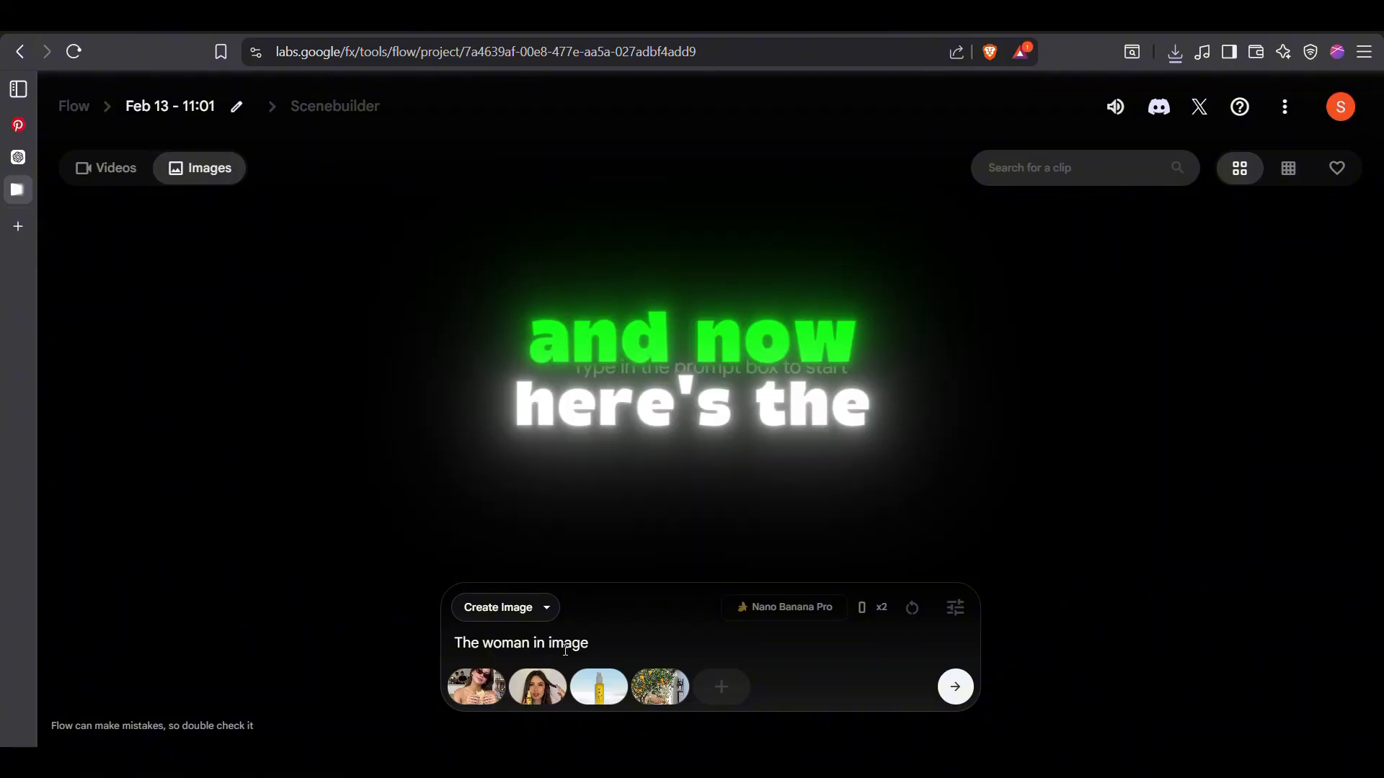
pyautogui.write(' 1')
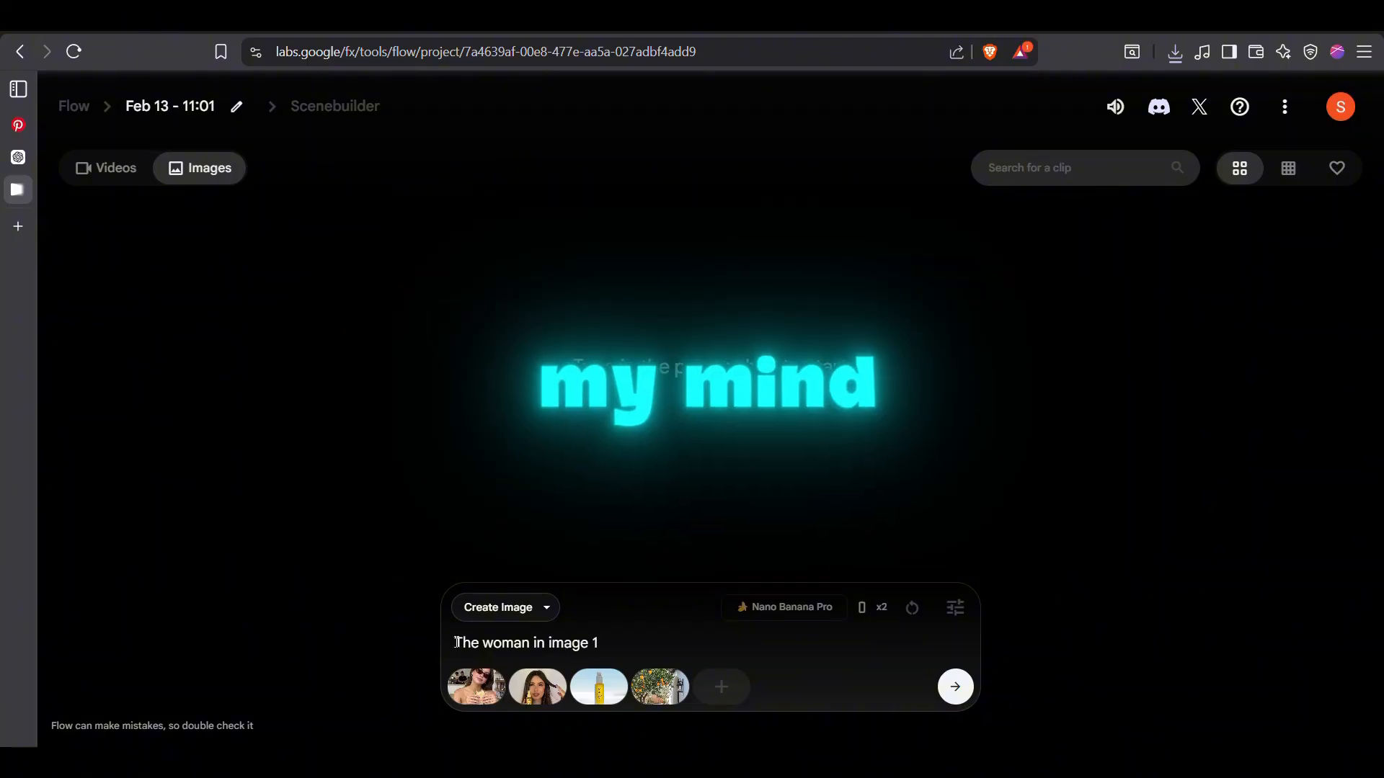
pyautogui.write('Ma')
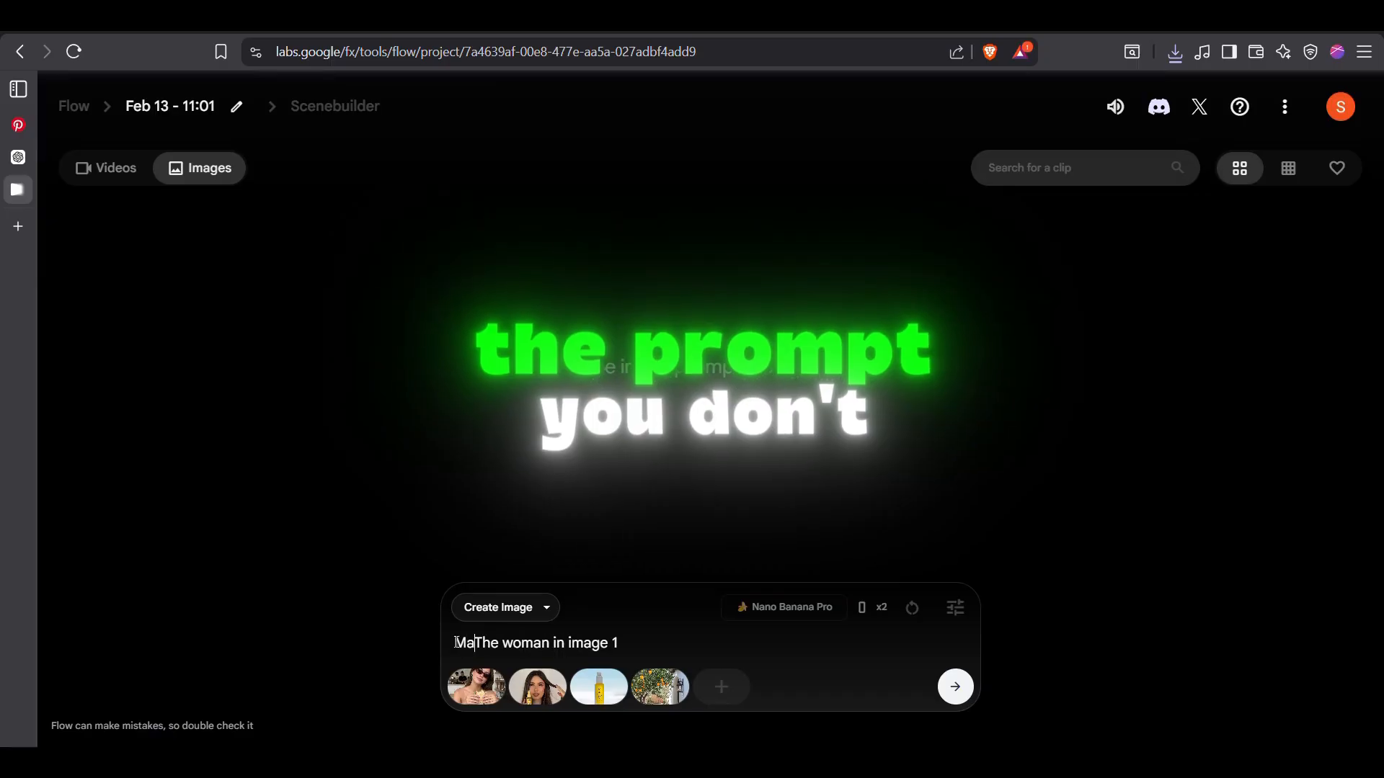
pyautogui.write('ke')
pyautogui.press('Delete')
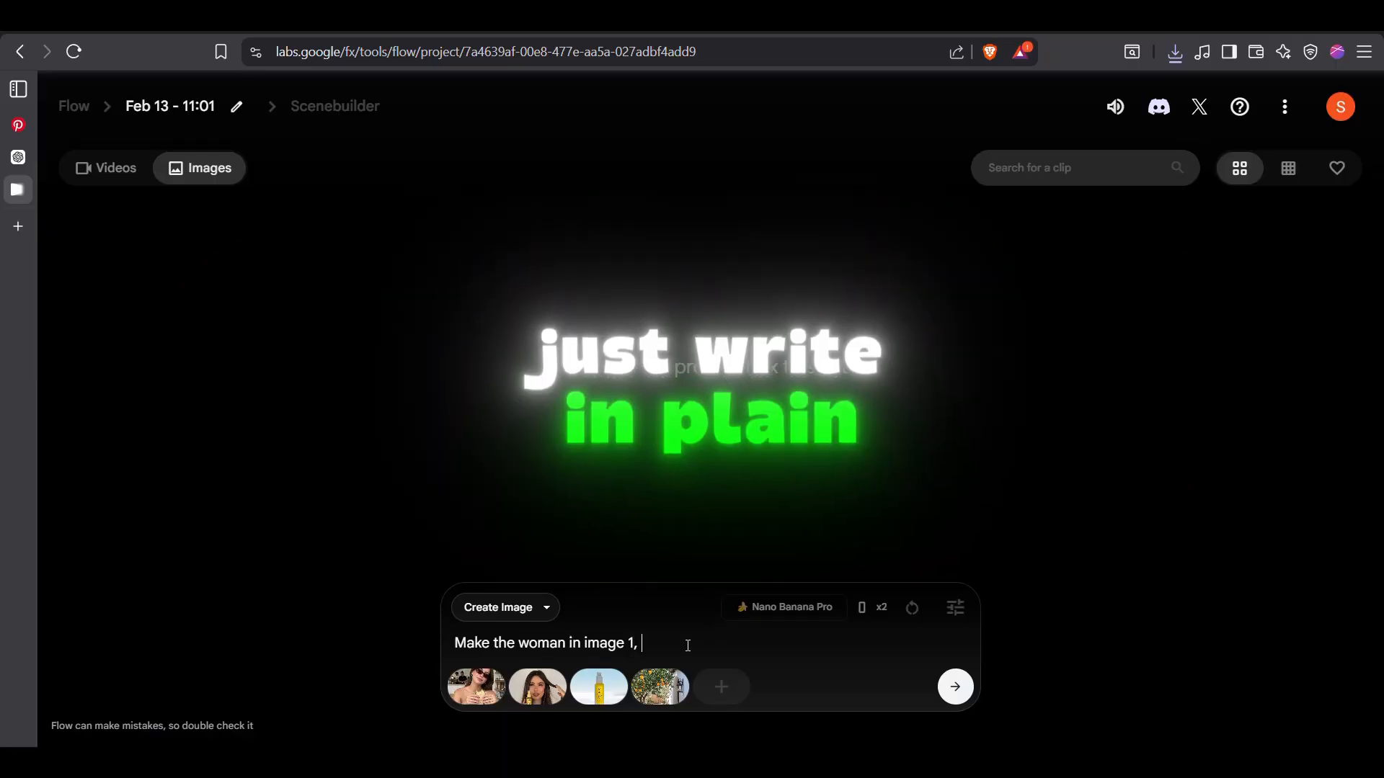
# Continue the prompt with image 2's costume and standing style, image 3's product and the reference location, and generate the images
pyautogui.write('wear same')
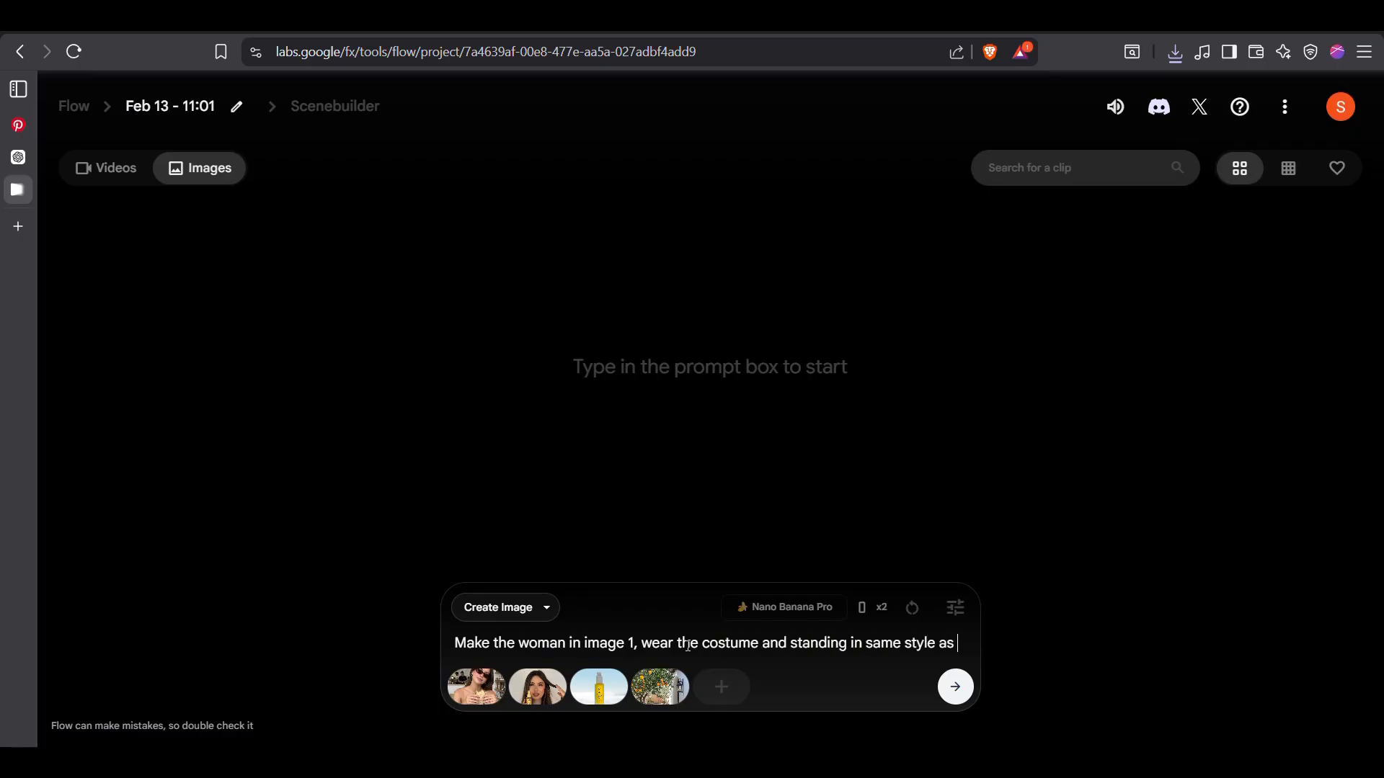
pyautogui.write('woman')
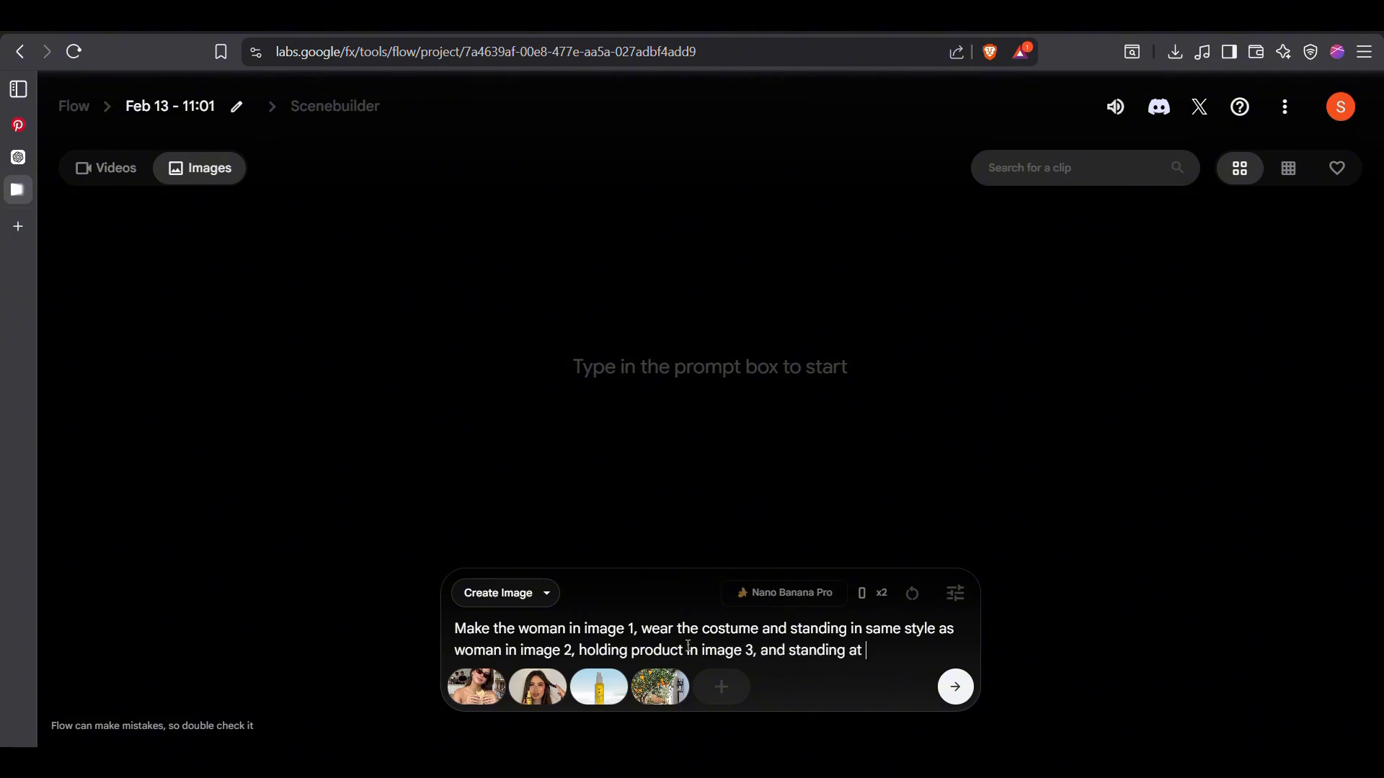
pyautogui.write('in image 4')
pyautogui.press('Return')
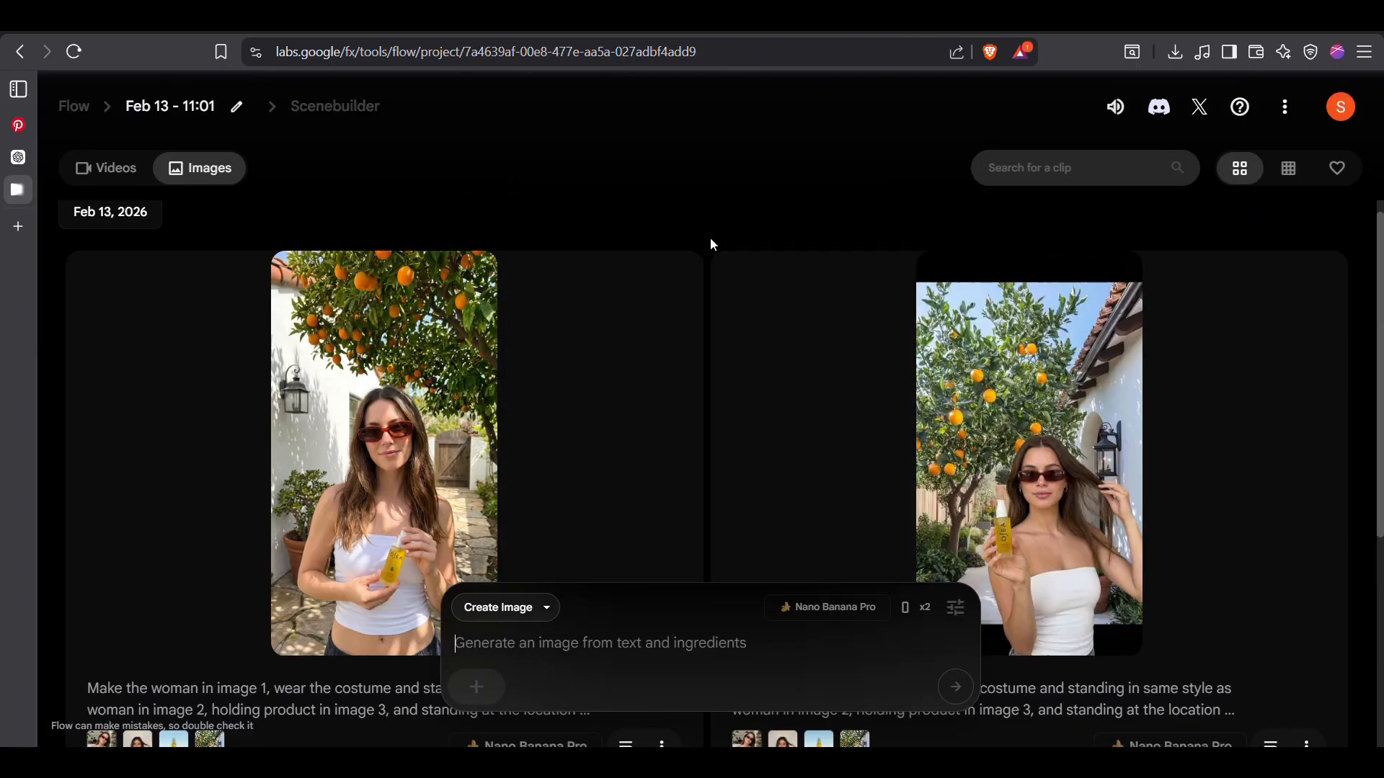
pyautogui.scroll(-2, 711, 240)
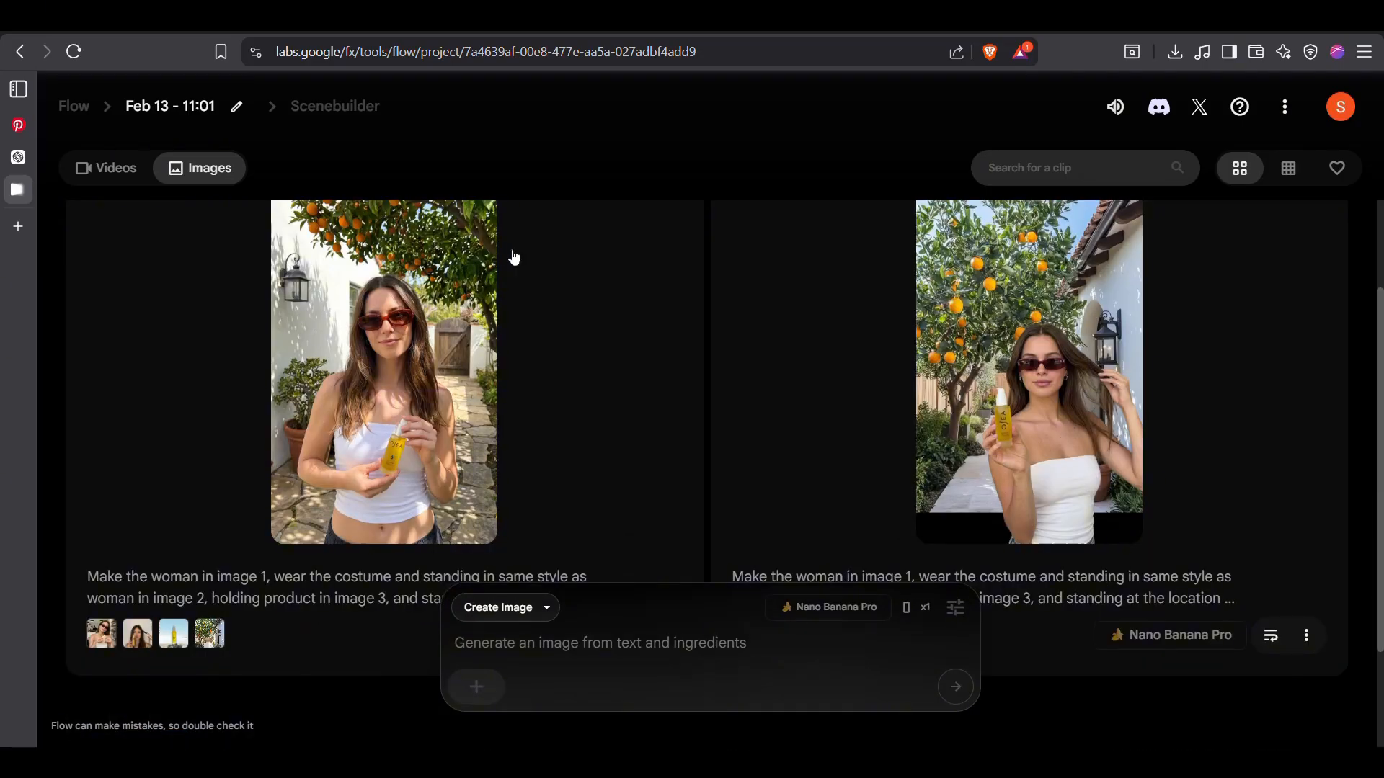
pyautogui.scroll(2, 512, 252)
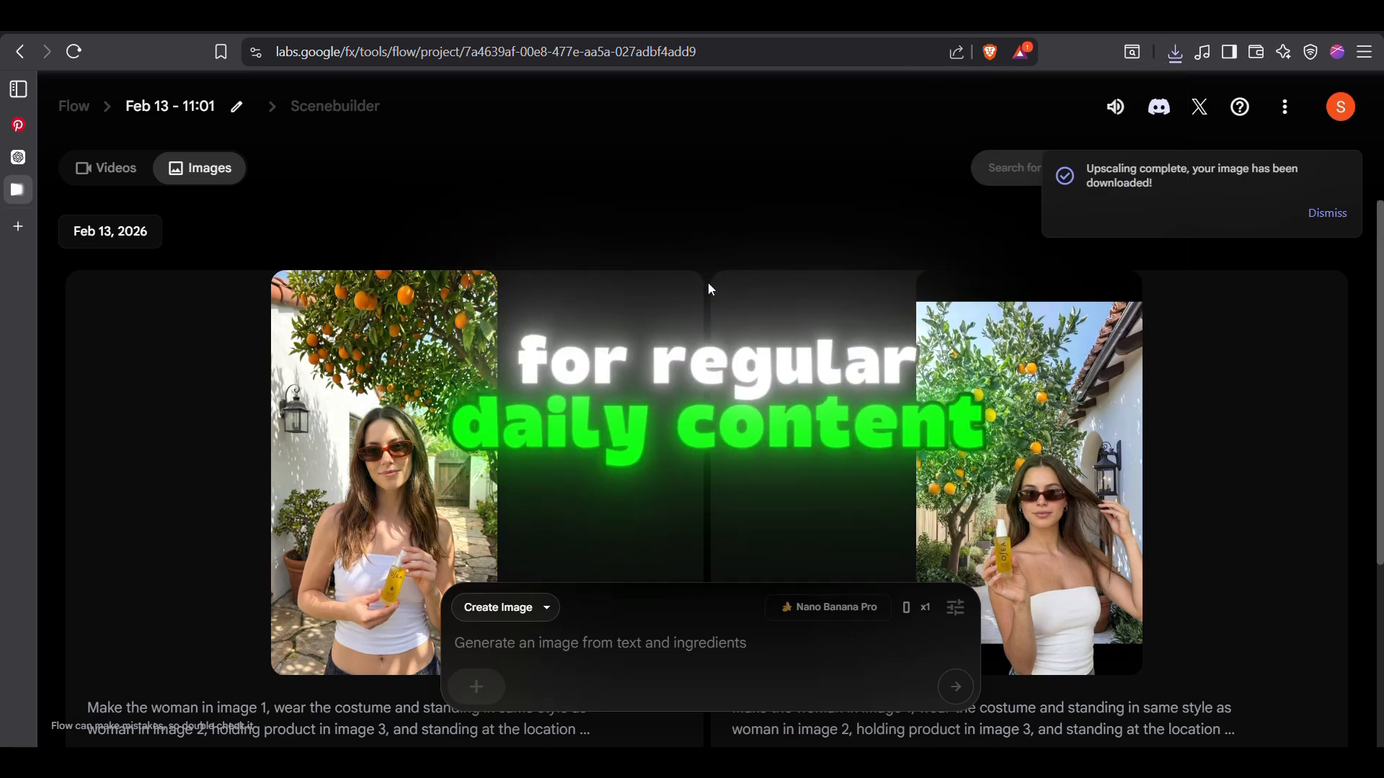
pyautogui.scroll(-4, 708, 283)
pyautogui.scroll(4, 708, 283)
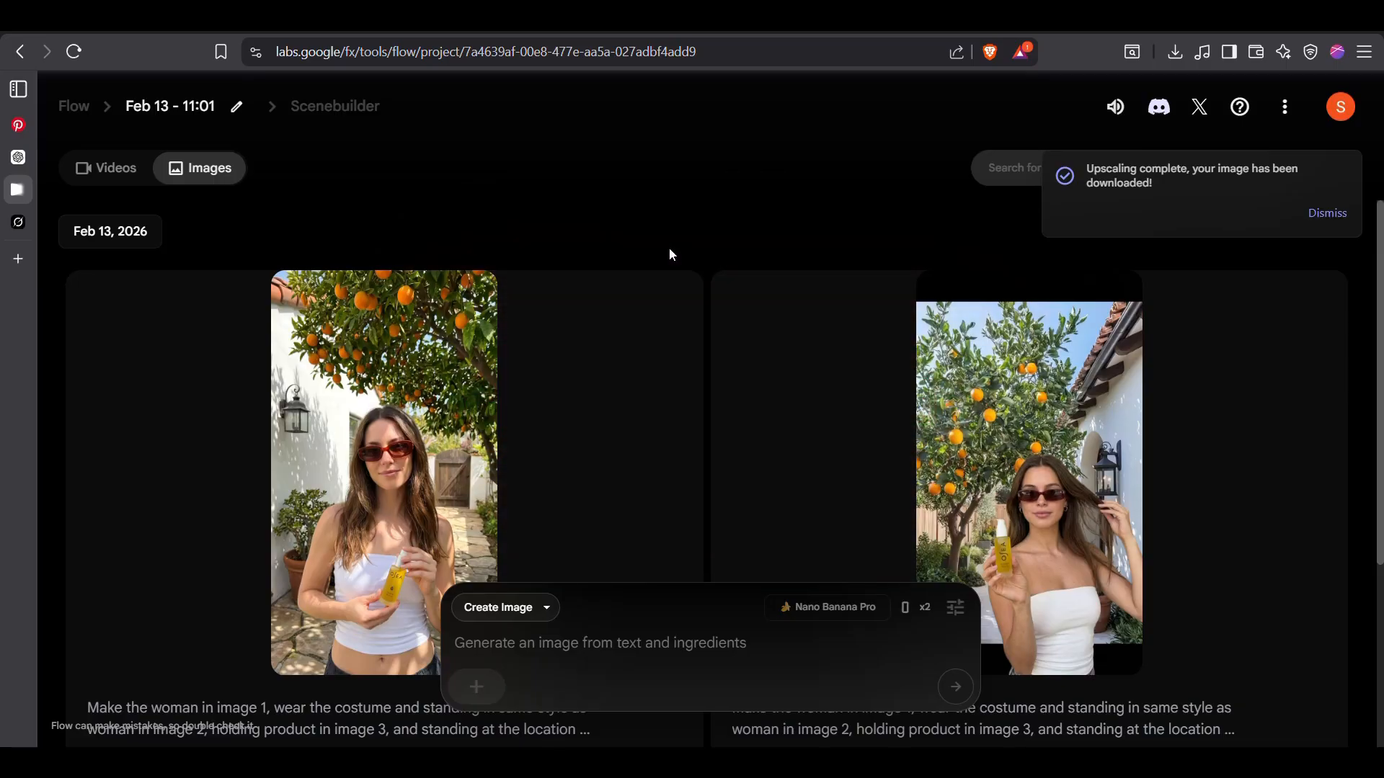
# Dismiss the upscaling notification, switch the generation mode to Frames to Video, and check its generation settings
pyautogui.click(1328, 214)
pyautogui.click(672, 677)
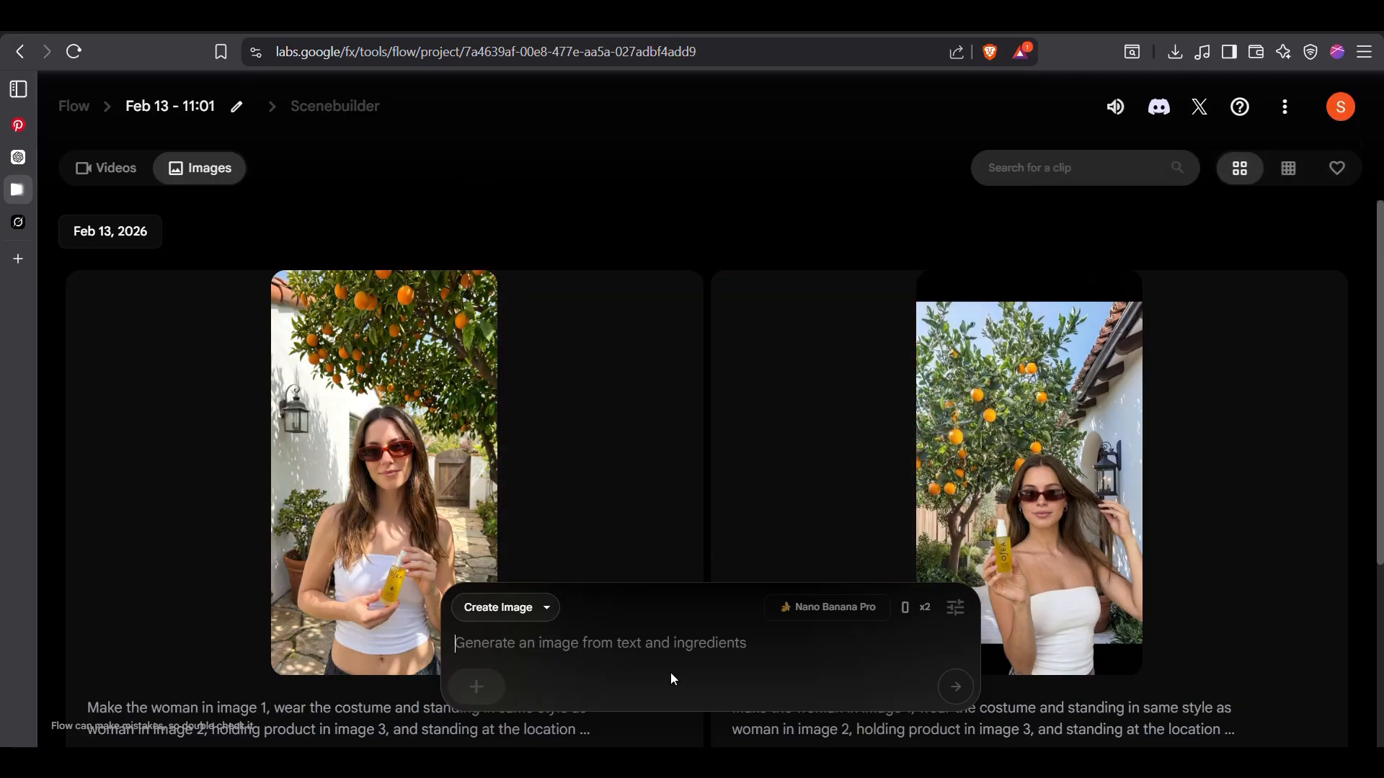
pyautogui.click(539, 609)
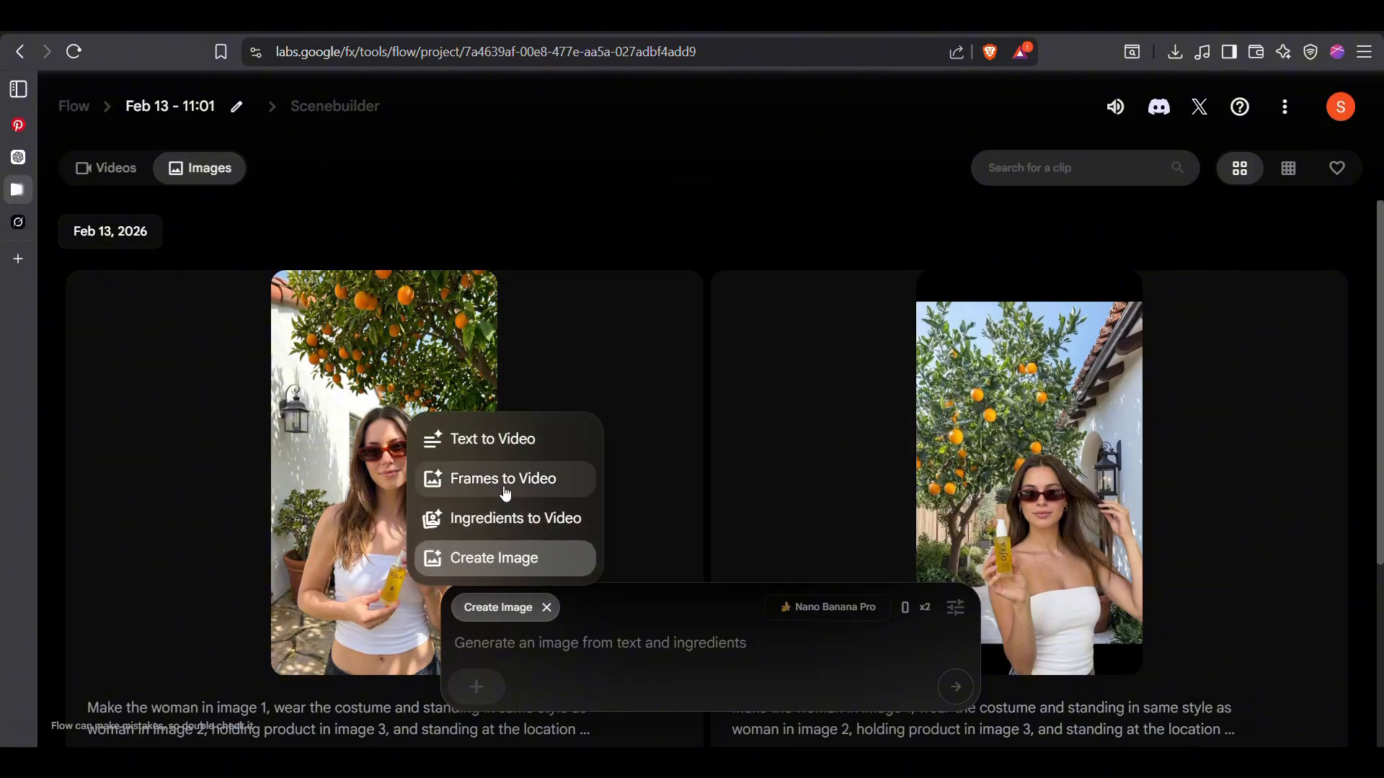
pyautogui.click(573, 485)
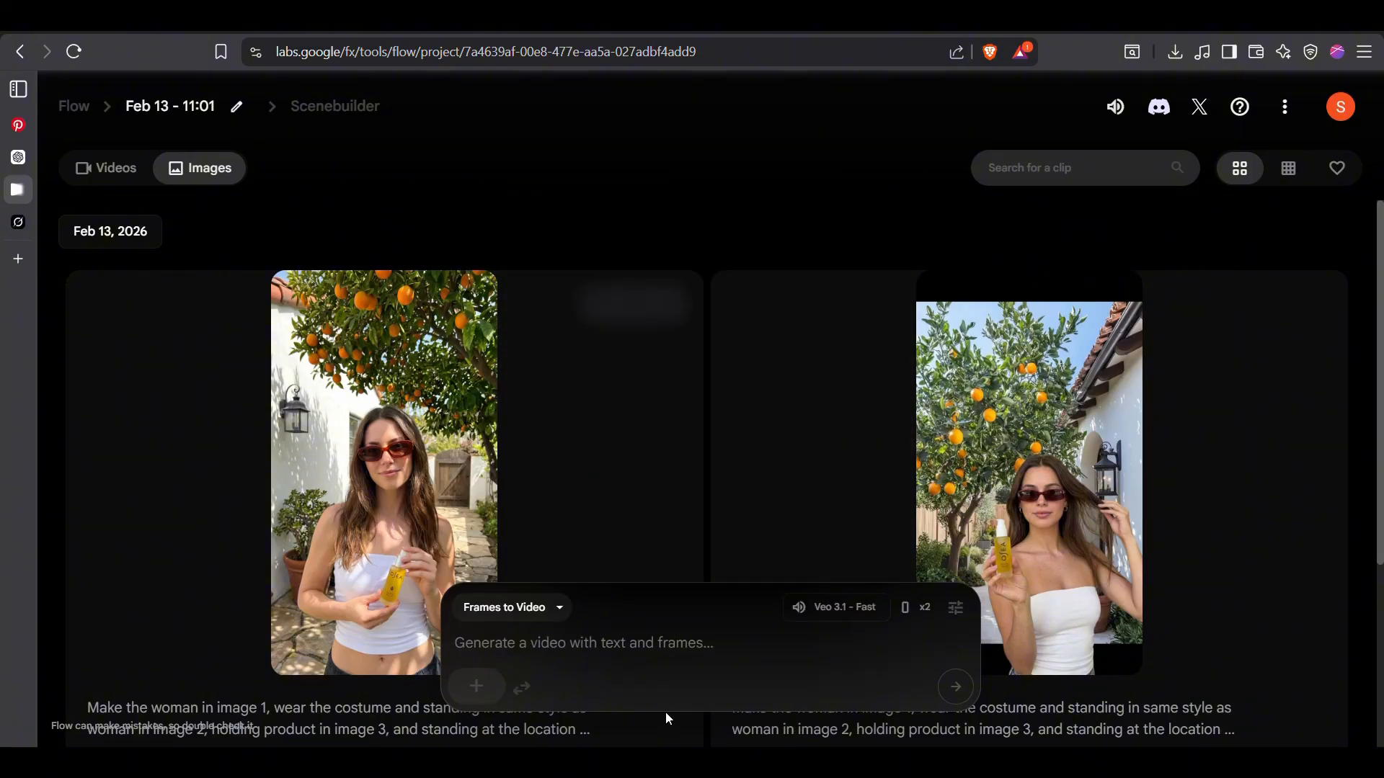
pyautogui.click(957, 610)
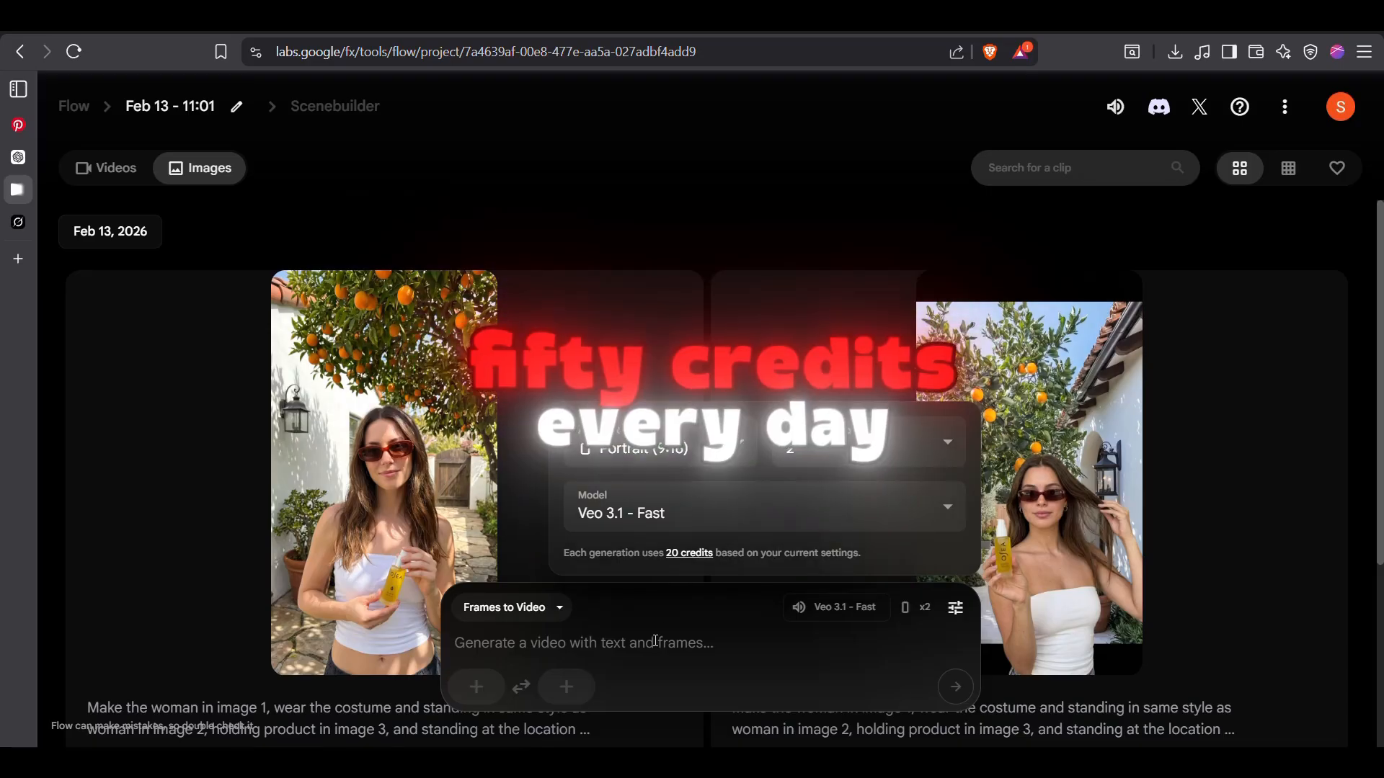
pyautogui.click(653, 641)
# Add the generated influencer image with the orange tree as the video's start frame
pyautogui.click(476, 695)
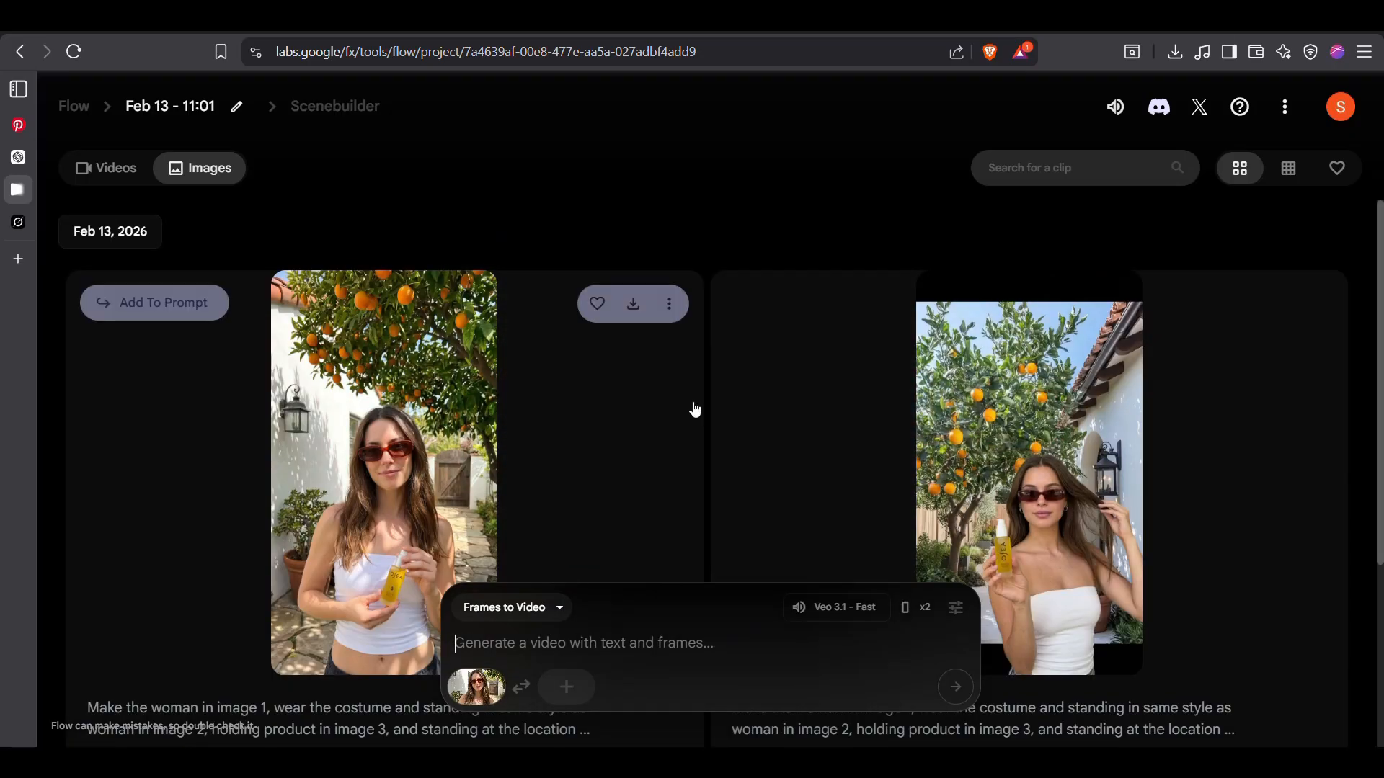
pyautogui.scroll(-2, 694, 410)
pyautogui.scroll(2, 695, 410)
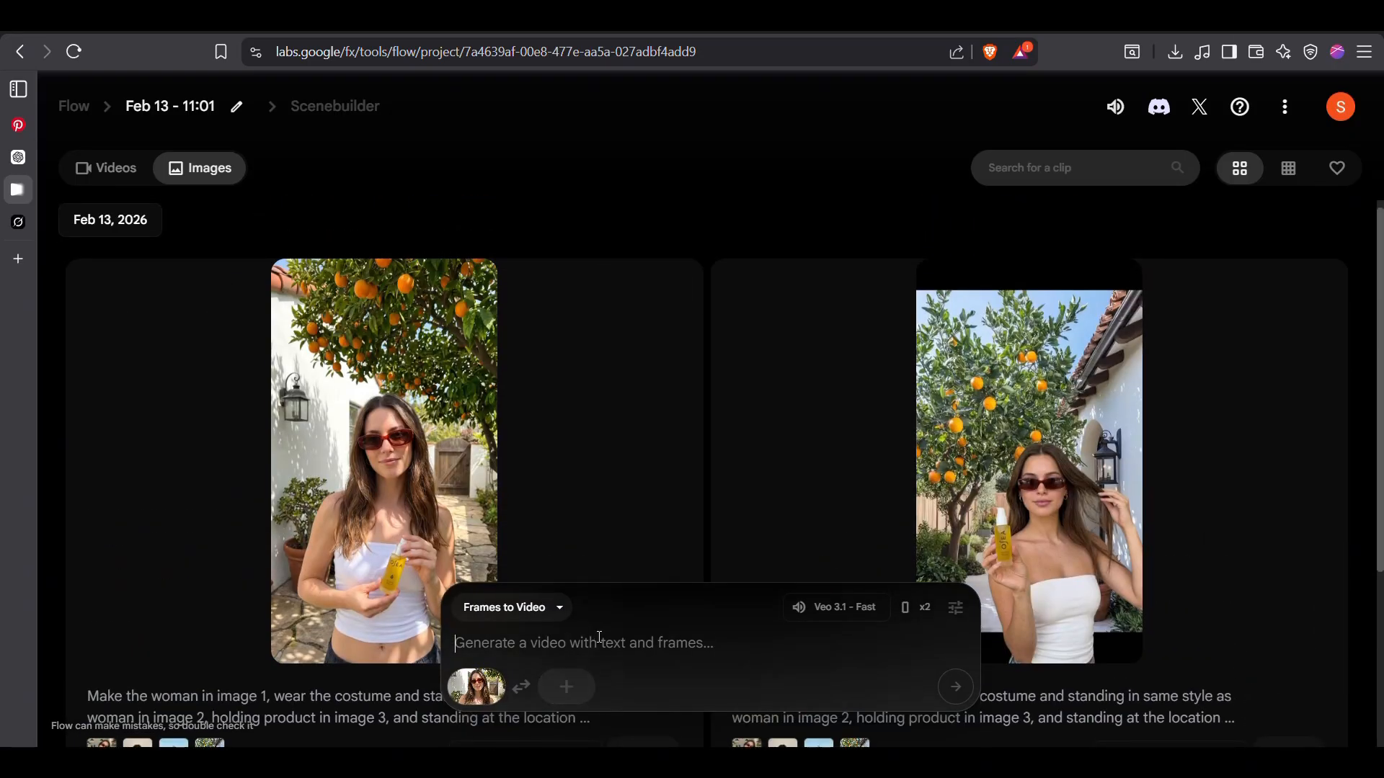
# Enter the video prompt "UGC style: she says 'oh my god!, this product is so good on hairs, it works on the first use"
pyautogui.write('style: she says')
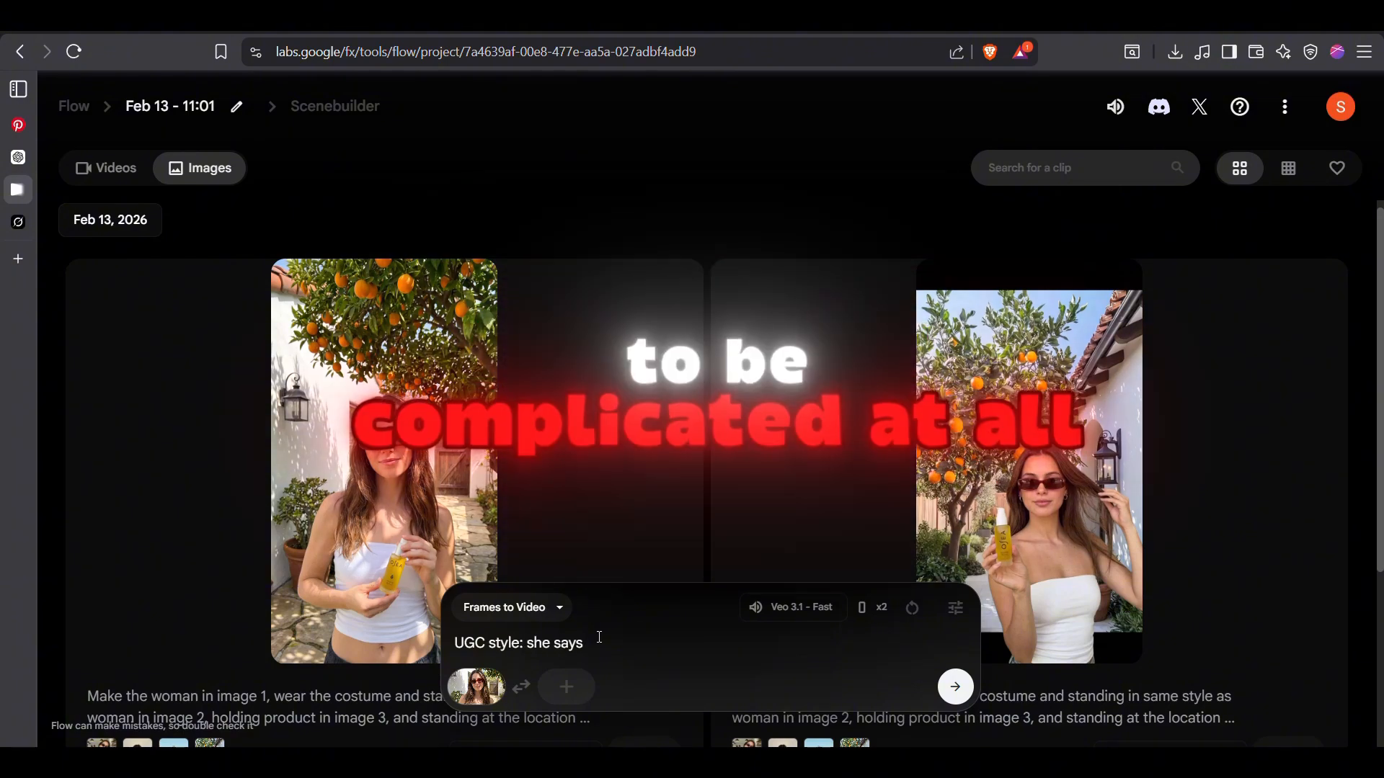
pyautogui.write(" 'oh m")
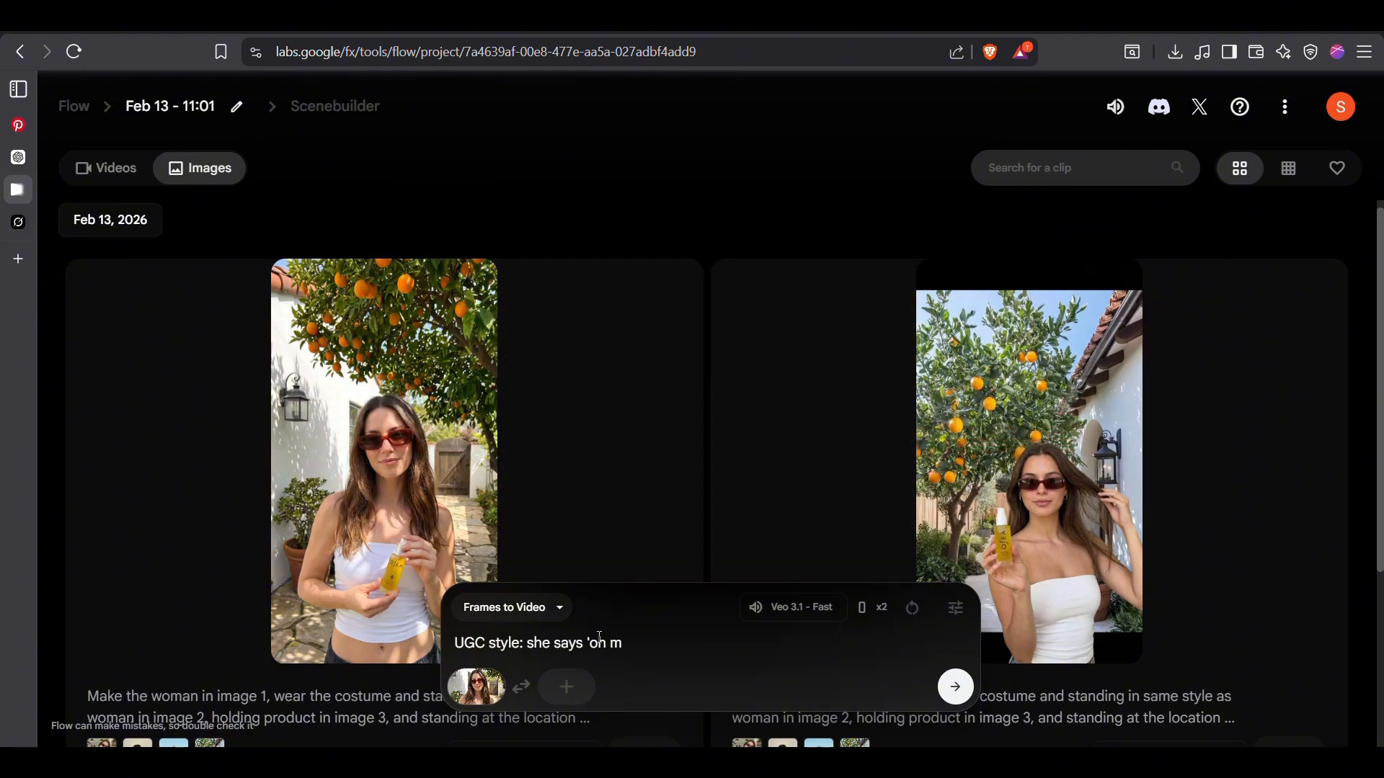
pyautogui.write('y god!, this product is so good on hairs, ir work')
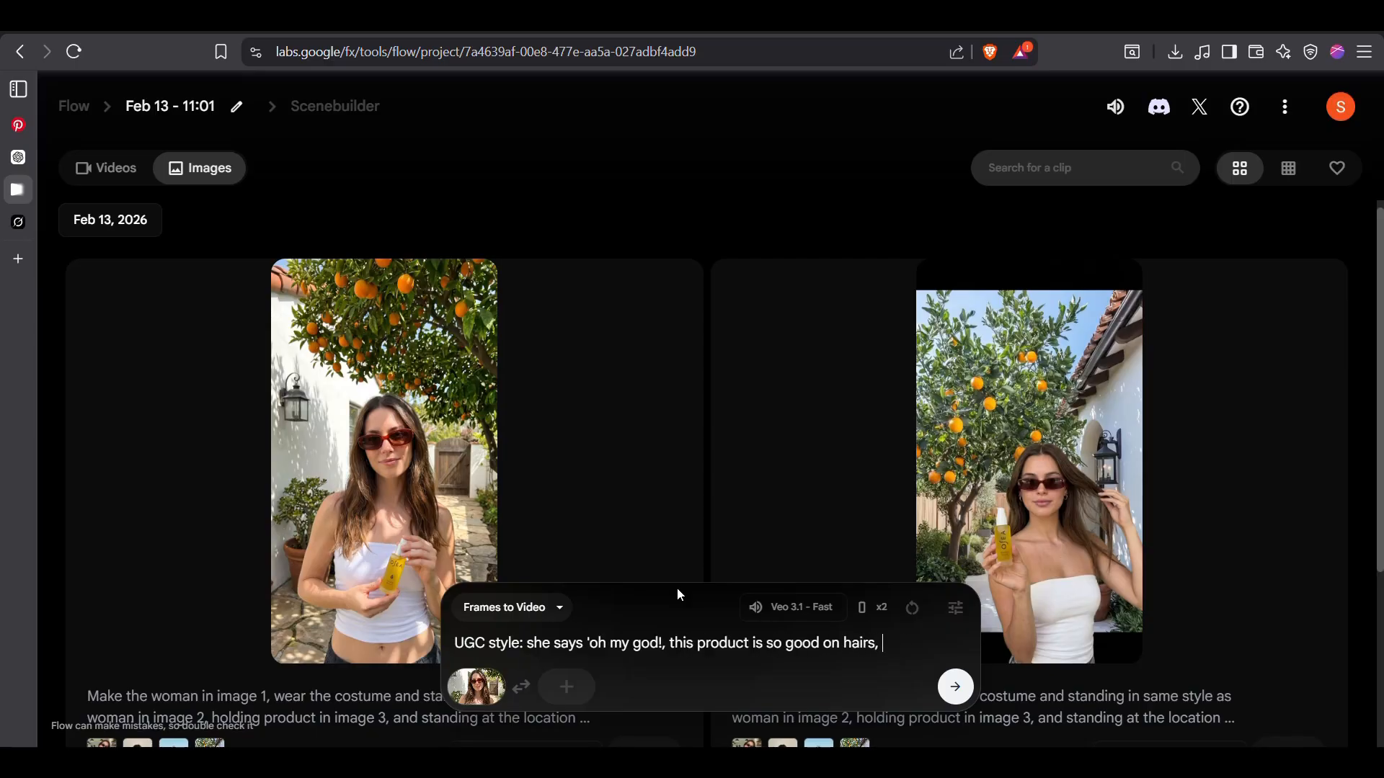
pyautogui.press('BackSpace')
pyautogui.press('BackSpace')
pyautogui.press('BackSpace')
pyautogui.press('BackSpace')
pyautogui.press('BackSpace')
pyautogui.press('BackSpace')
pyautogui.write("t works on the first use', wal")
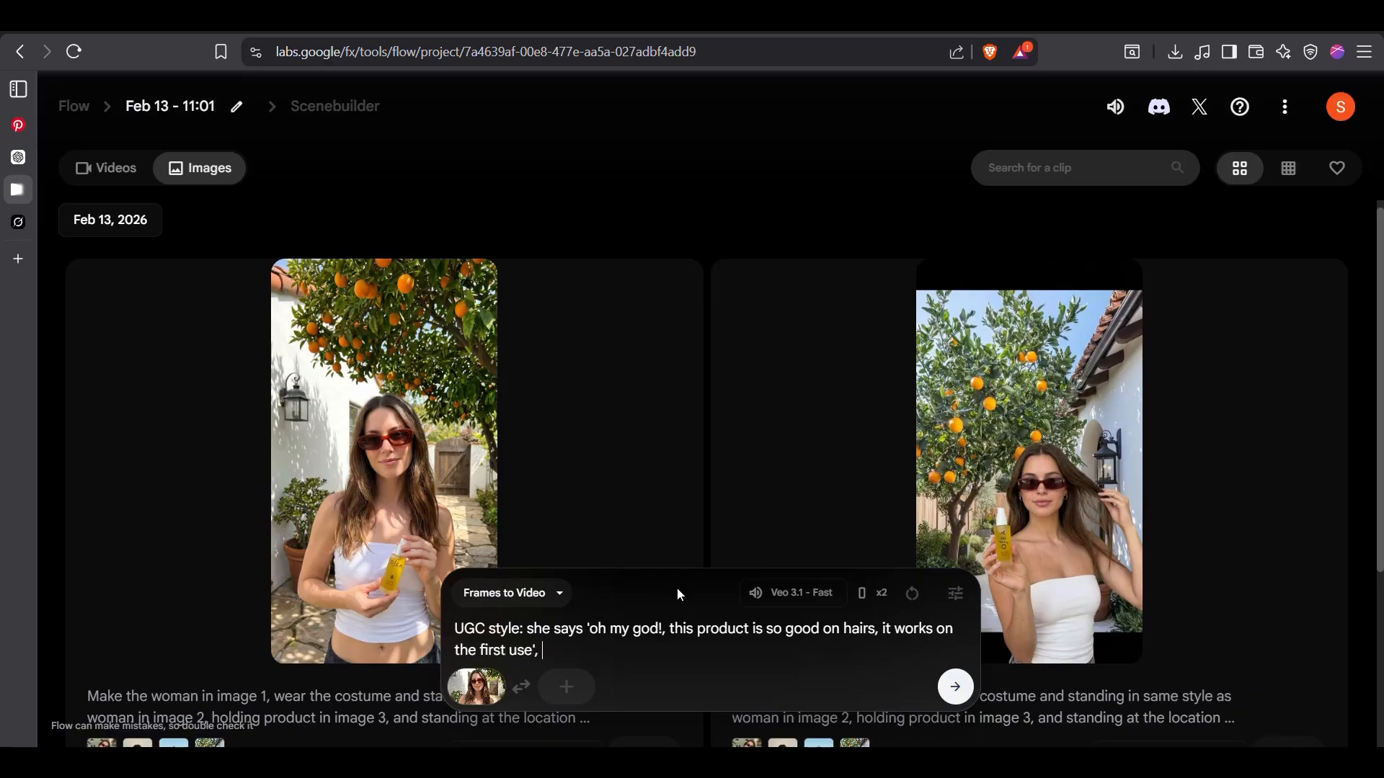
# Complete the video prompt with "takes steps forward while speaking and showing the product" and generate the video
pyautogui.press('BackSpace')
pyautogui.press('BackSpace')
pyautogui.press('BackSpace')
pyautogui.write('takes steps forwa')
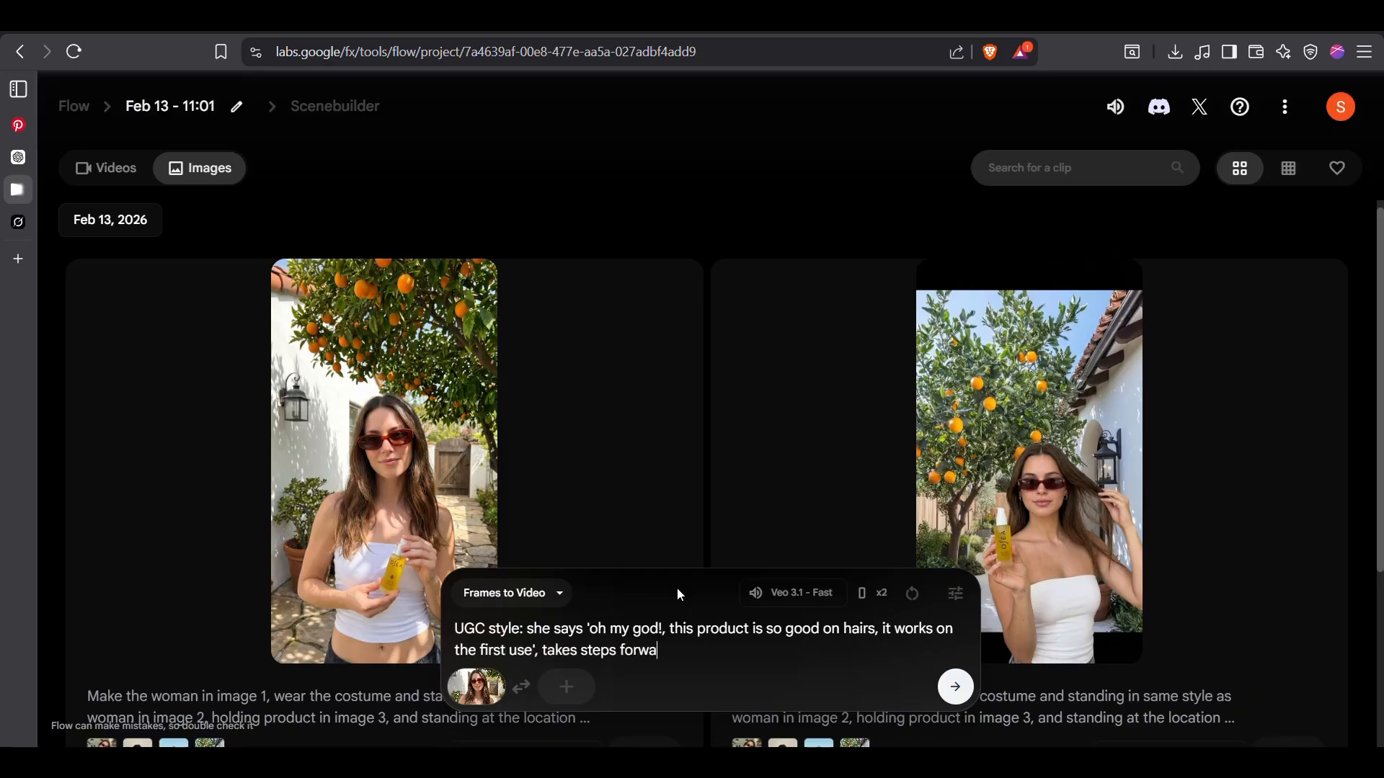
pyautogui.write('rd while speaking and showing the product')
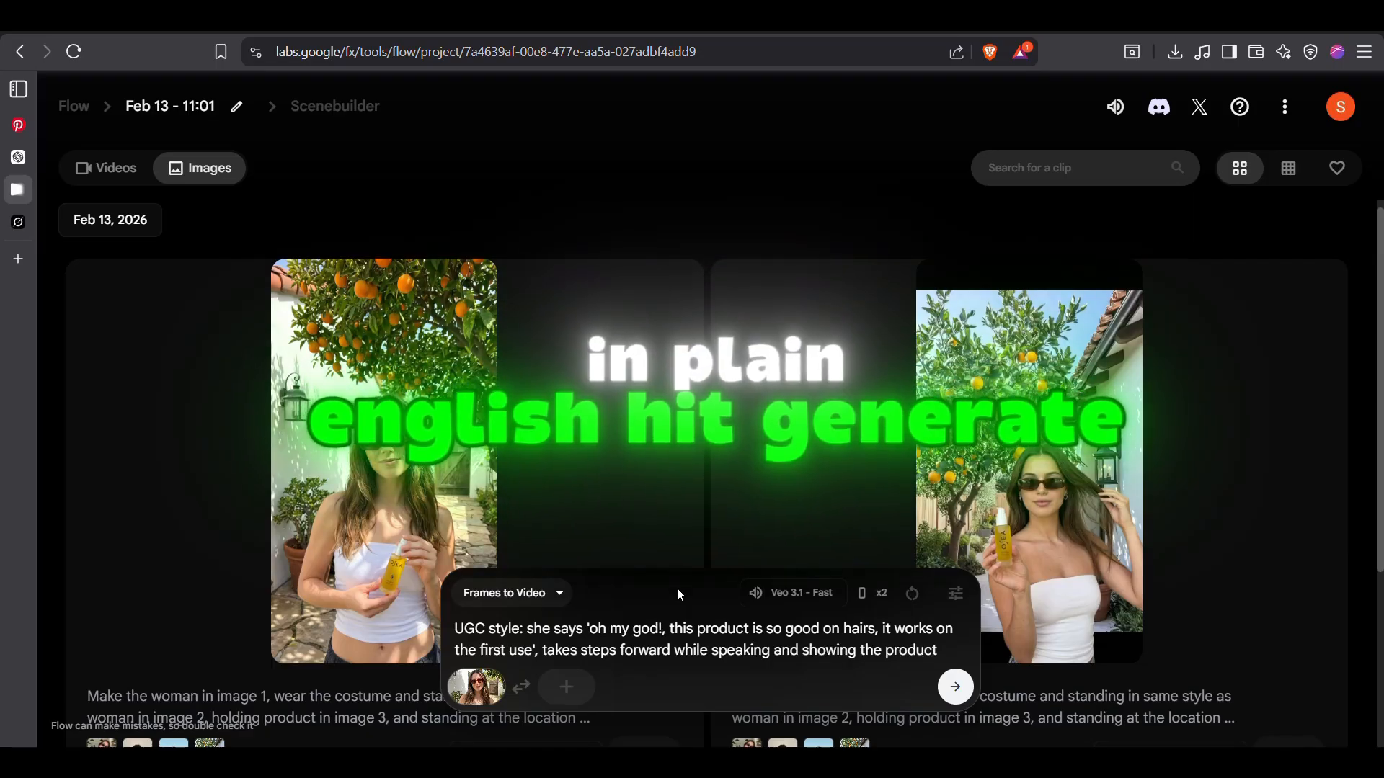
pyautogui.press('Return')
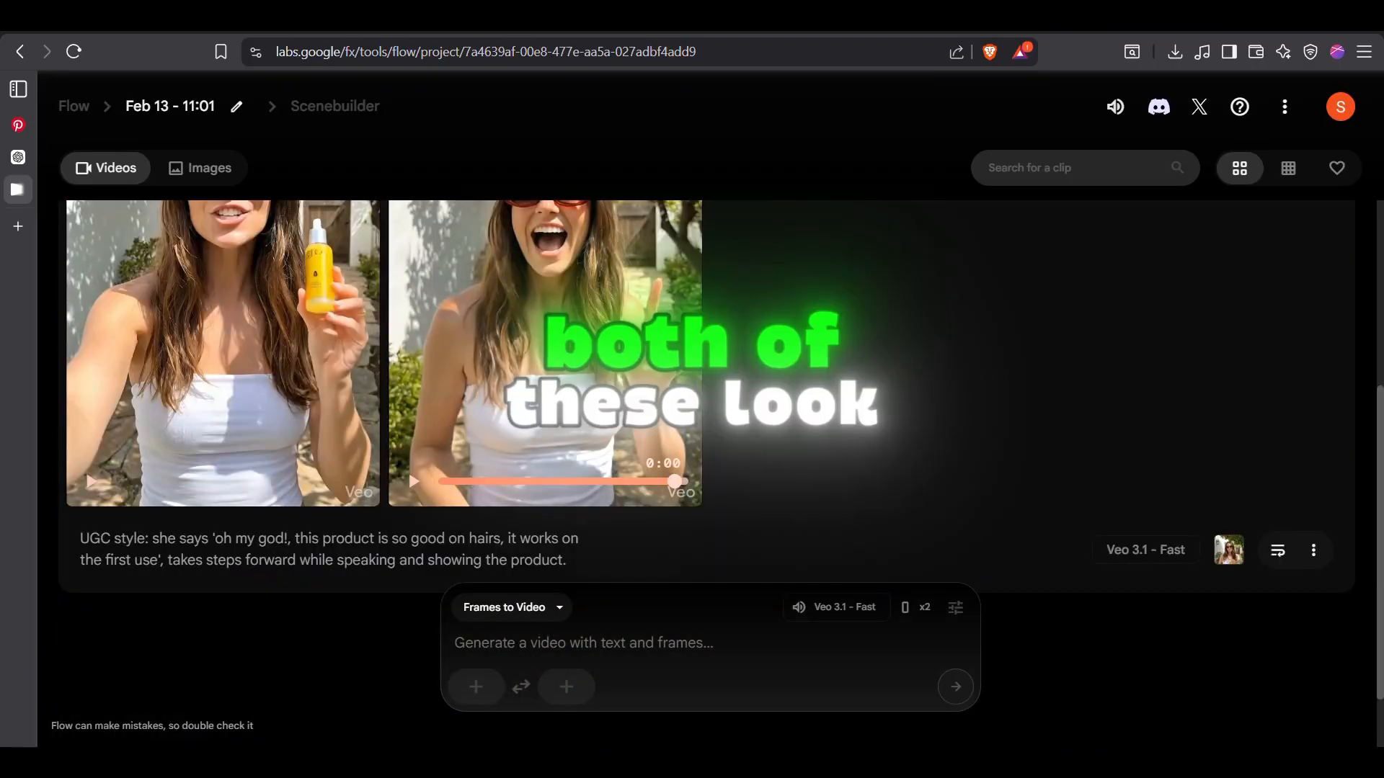
# Review the generated videos and start downloading the second one
pyautogui.scroll(5, 672, 397)
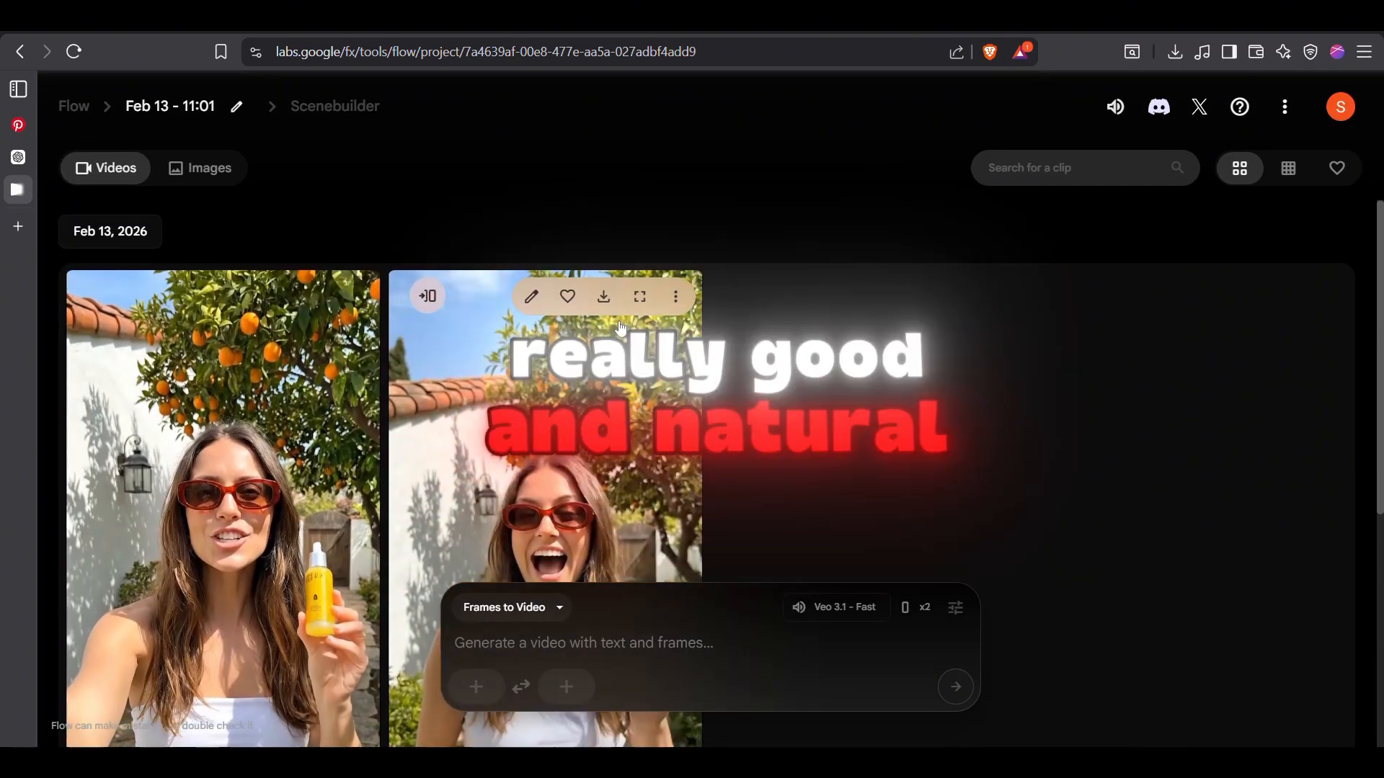
pyautogui.click(603, 296)
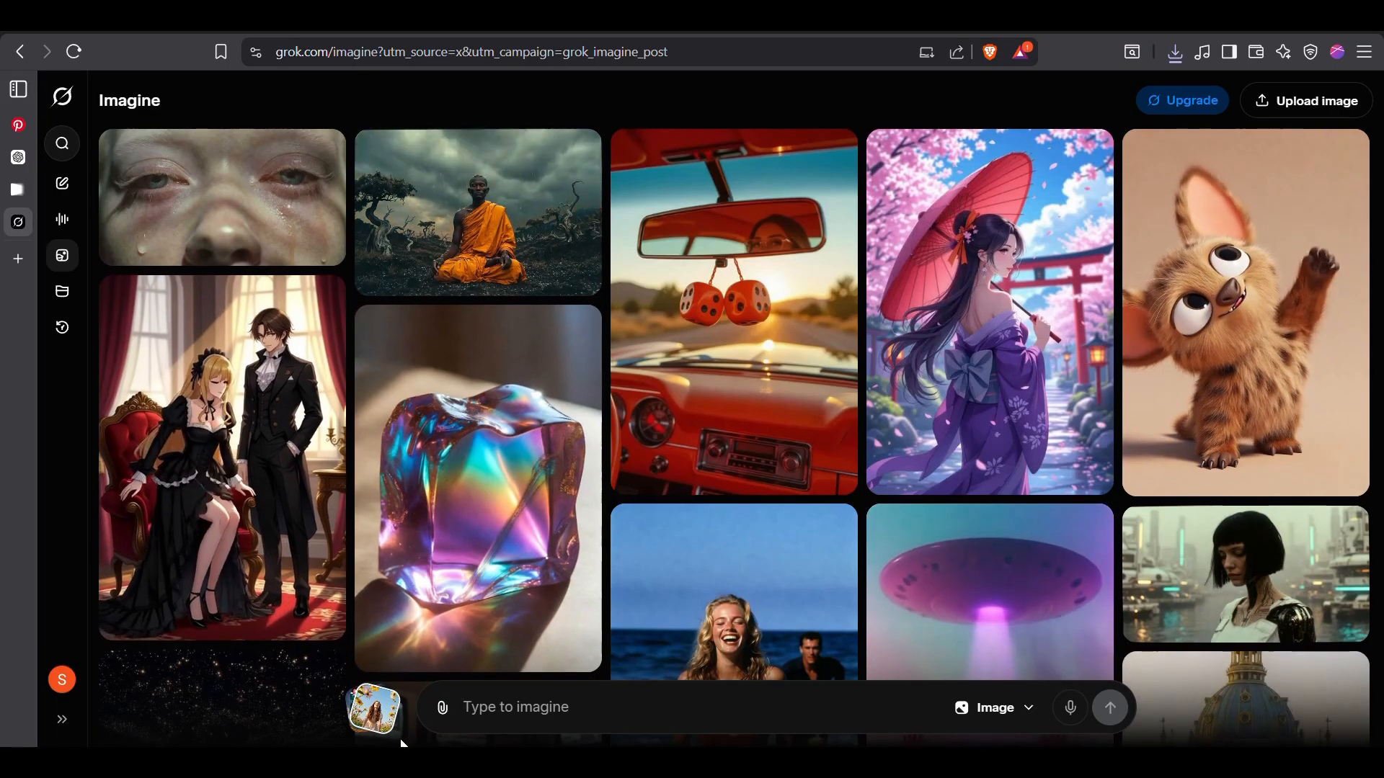
# Upload the influencer image with the orange tree to Grok Imagine as the source image
pyautogui.click(443, 707)
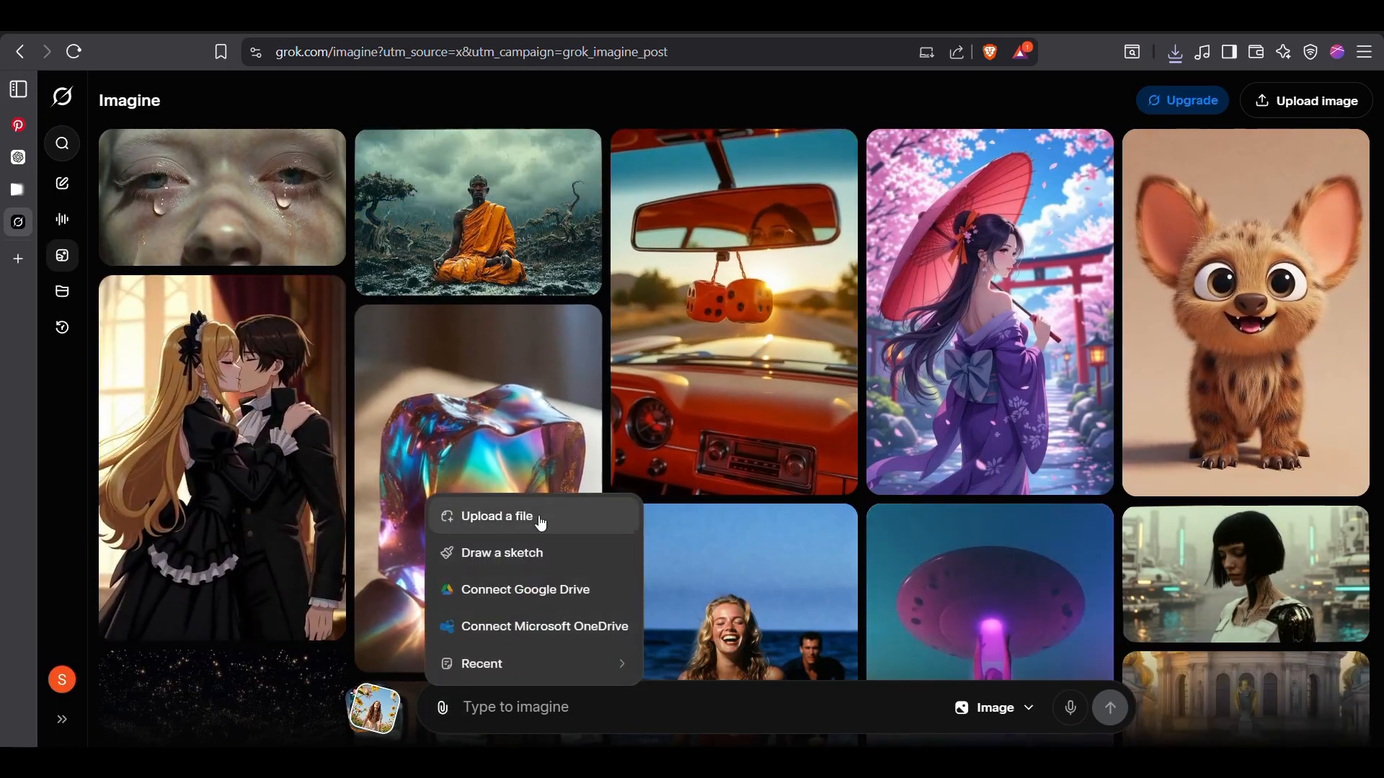
pyautogui.click(538, 517)
# Copy the UGC-style video prompt from the Flow project and use it in Grok Imagine to generate the video from the image
pyautogui.click(43, 190)
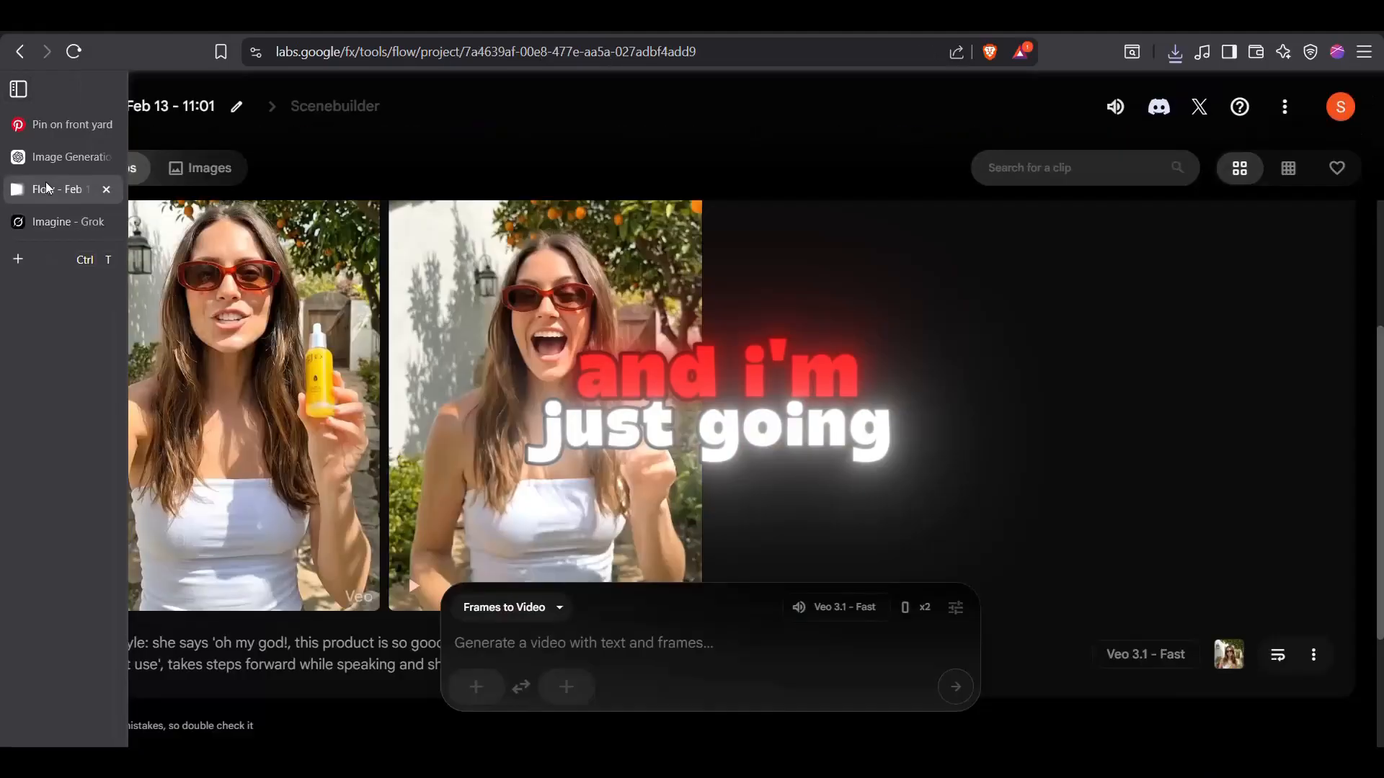
pyautogui.scroll(-3, 267, 636)
pyautogui.tripleClick(550, 454)
pyautogui.hotkey('ctrl', 'c')
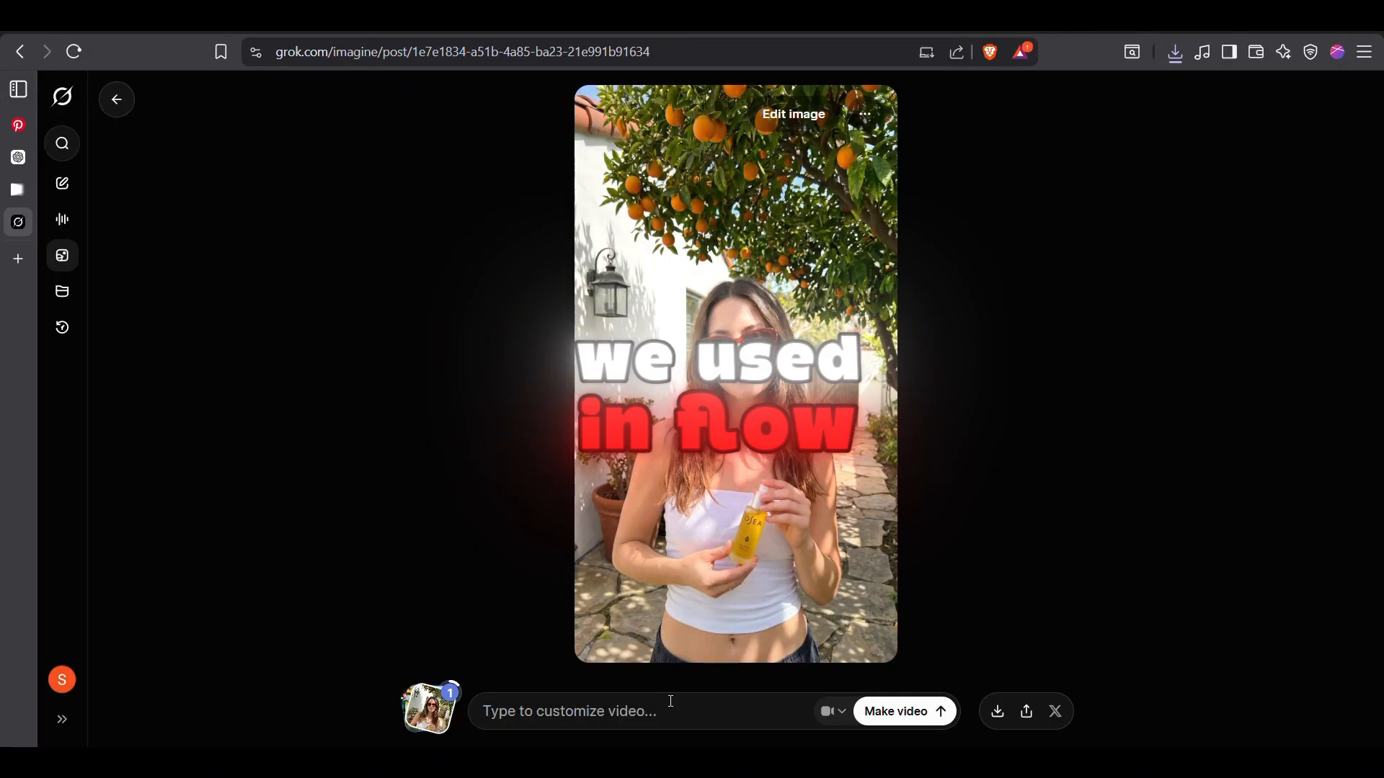
pyautogui.click(670, 701)
pyautogui.hotkey('ctrl', 'v')
pyautogui.press('Return')
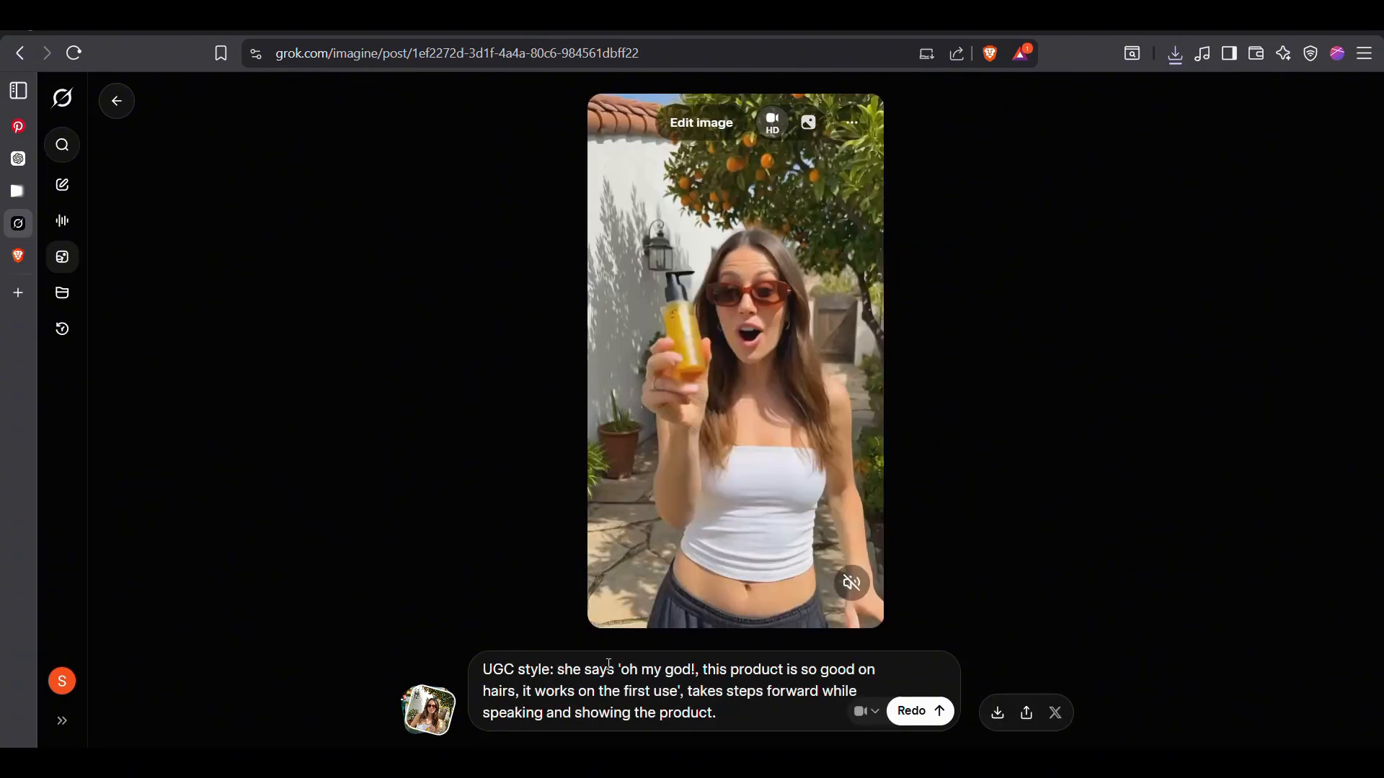
# Replace the prompt with "ugc stye: asmr sound, the says 'O. M. G.' sprays the bottle on her hairs." and regenerate the video
pyautogui.tripleClick(648, 663)
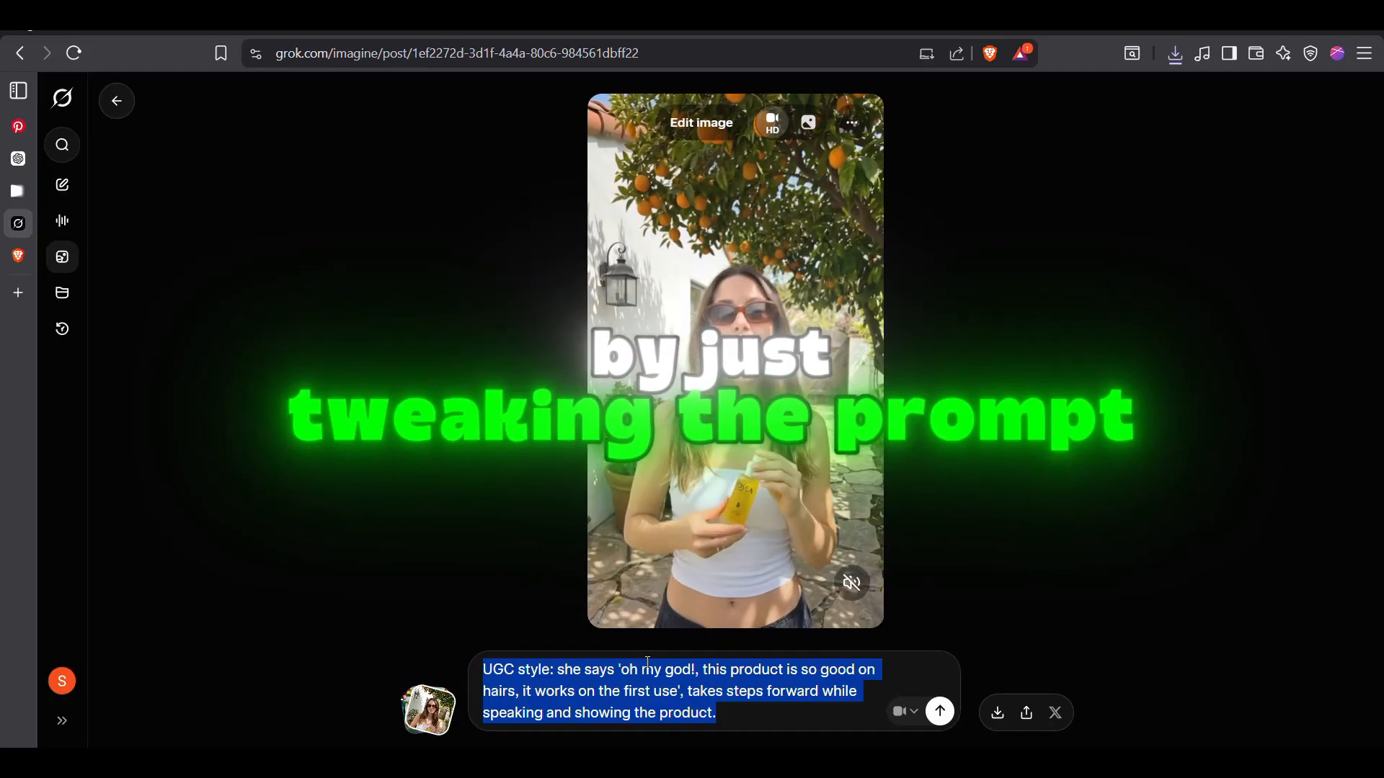
pyautogui.write("ugc stye: asmr sound, the says 'O. M. G.' sprays the bottle on her hairs.")
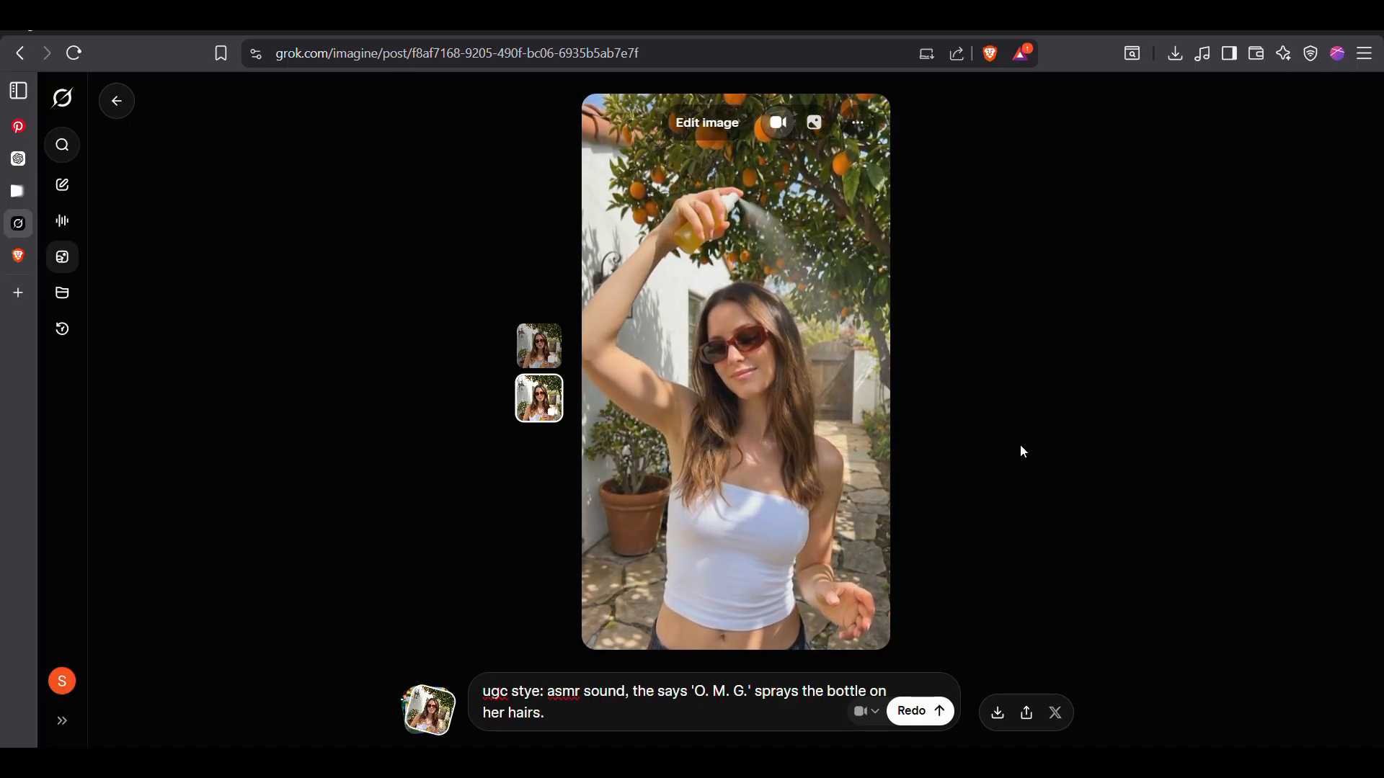
pyautogui.click(943, 713)
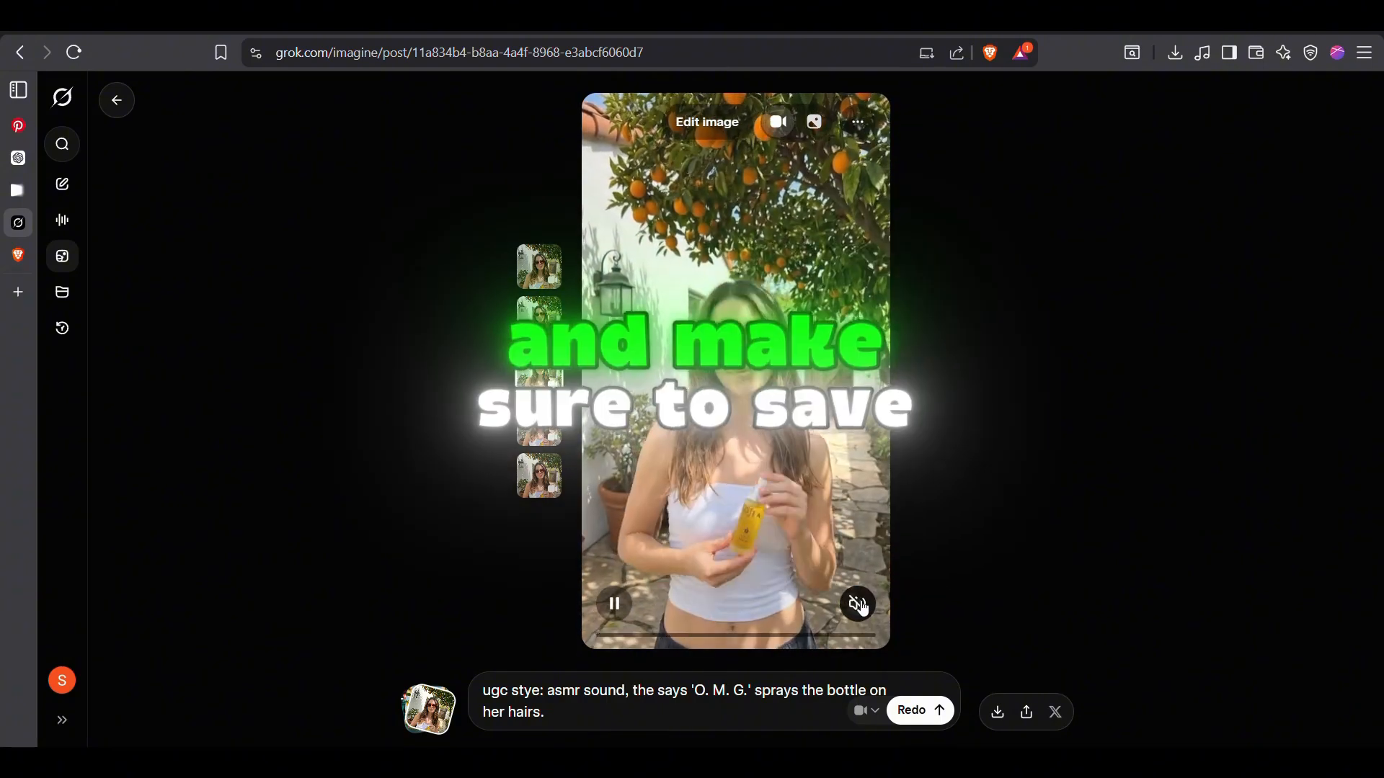
# Open the fourth generated video version and unmute it to review its sound
pyautogui.click(539, 425)
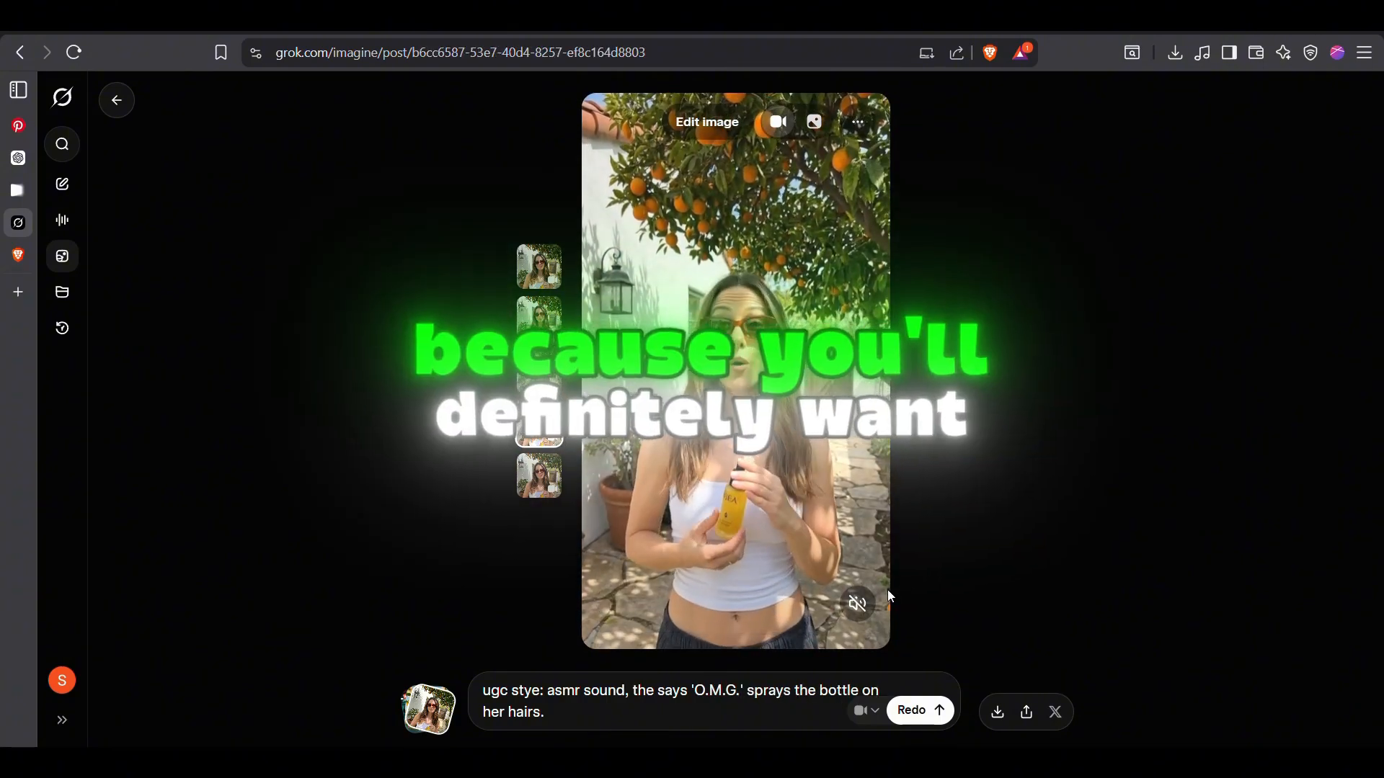
pyautogui.click(866, 609)
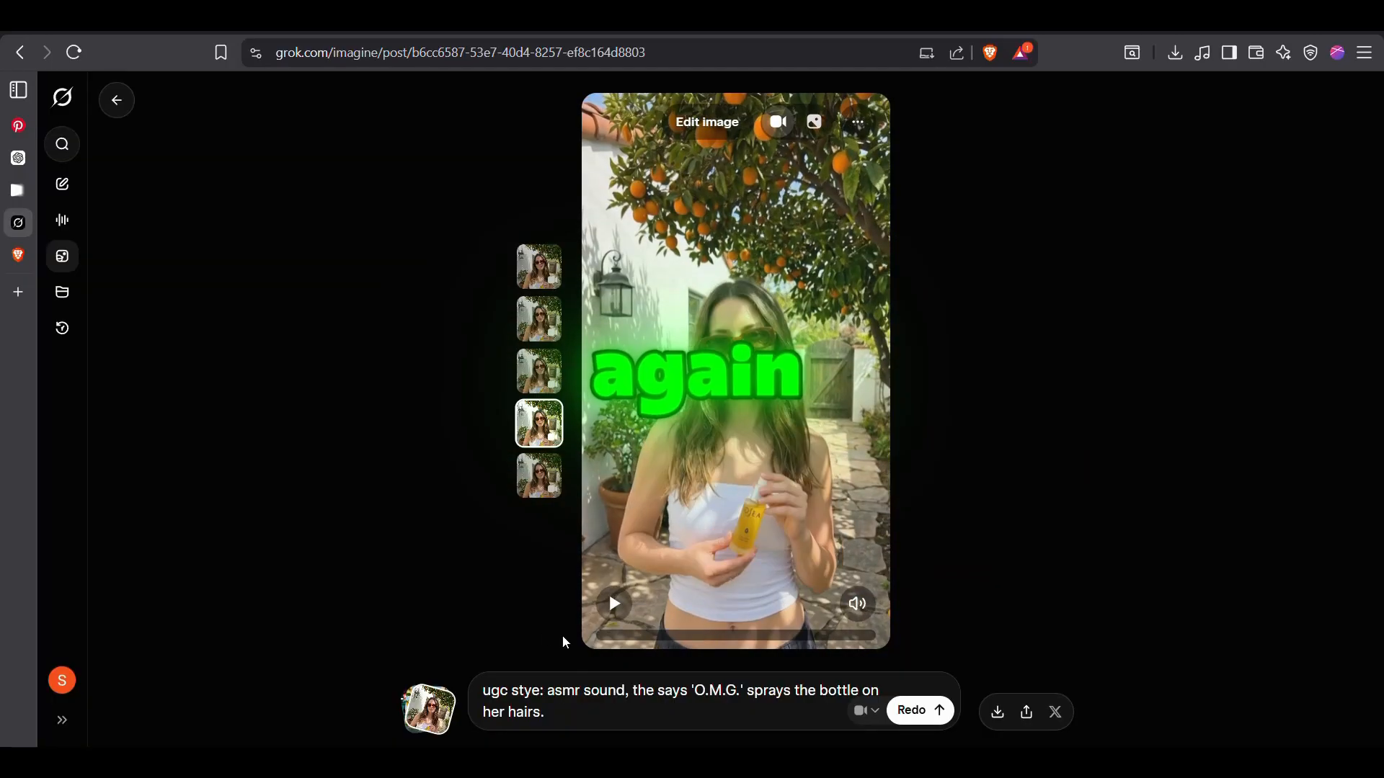